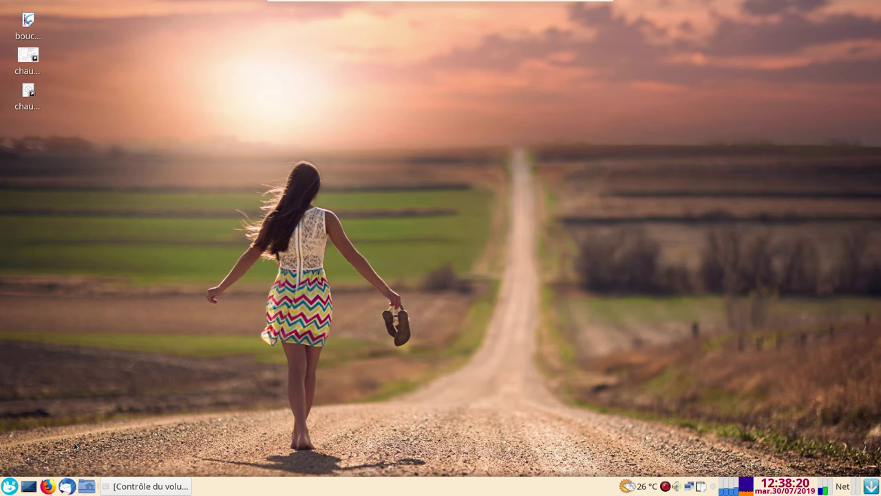
# Open the home folder in Dolphin and show hidden files with Ctrl+H
pyautogui.click(87, 488)
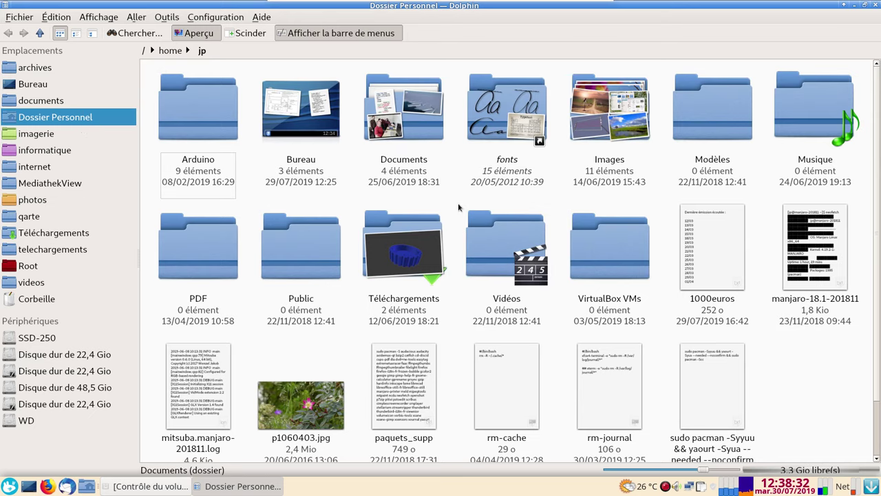
pyautogui.hotkey('ctrl', 'h')
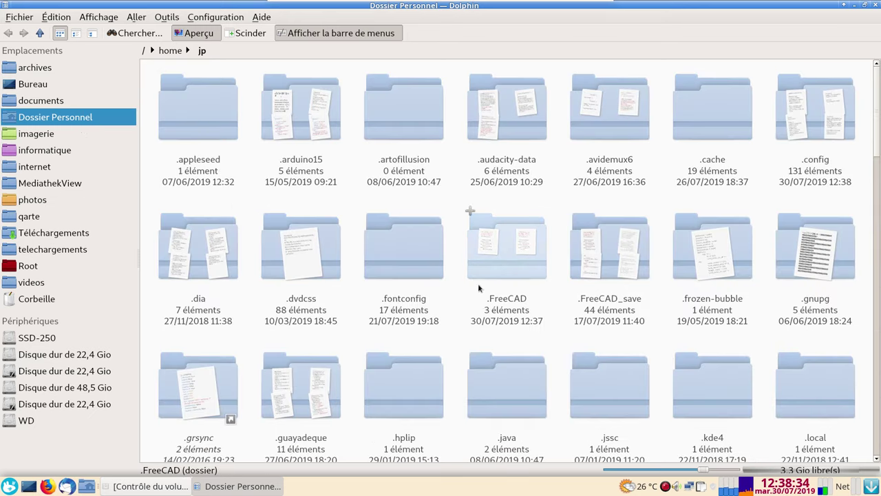
pyautogui.hotkey('ctrl', 'h')
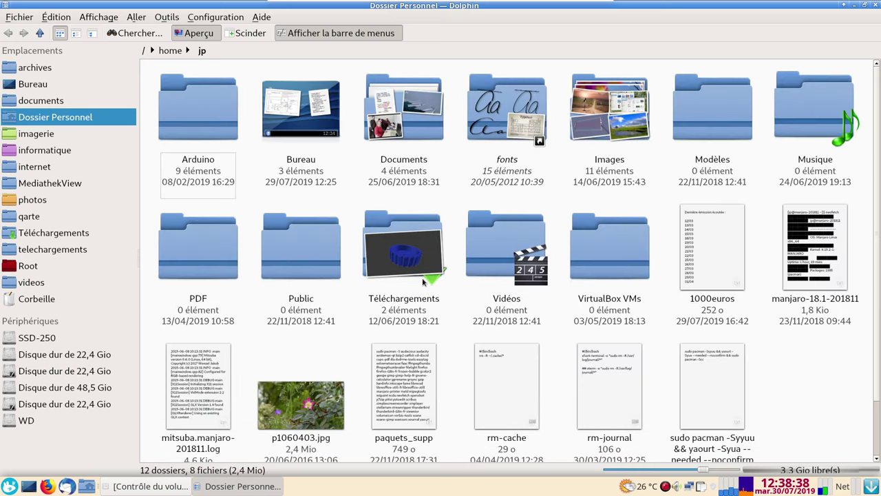
pyautogui.hotkey('ctrl', 'h')
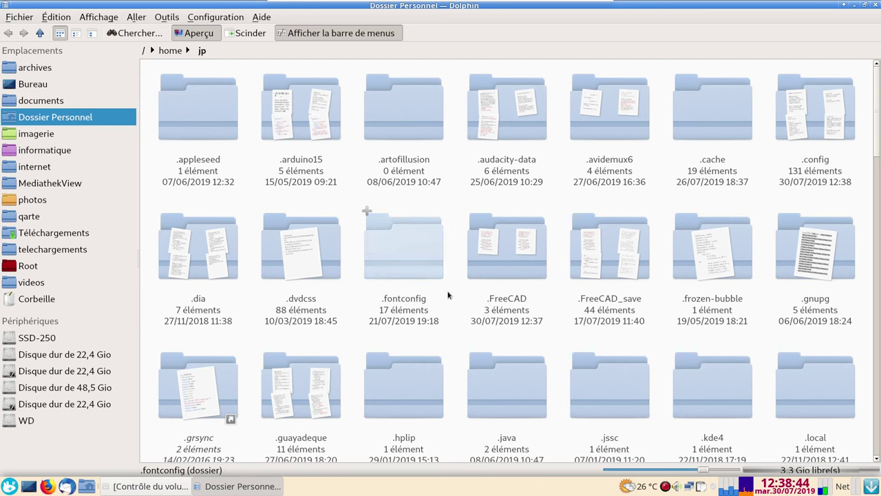
pyautogui.moveTo(506, 247)
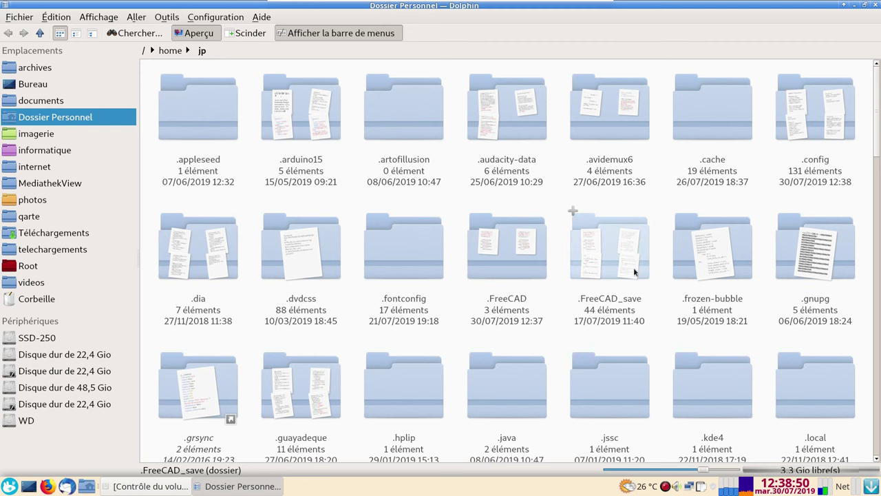
# Move the .FreeCAD folder to the trash and minimize Dolphin
pyautogui.click(518, 273)
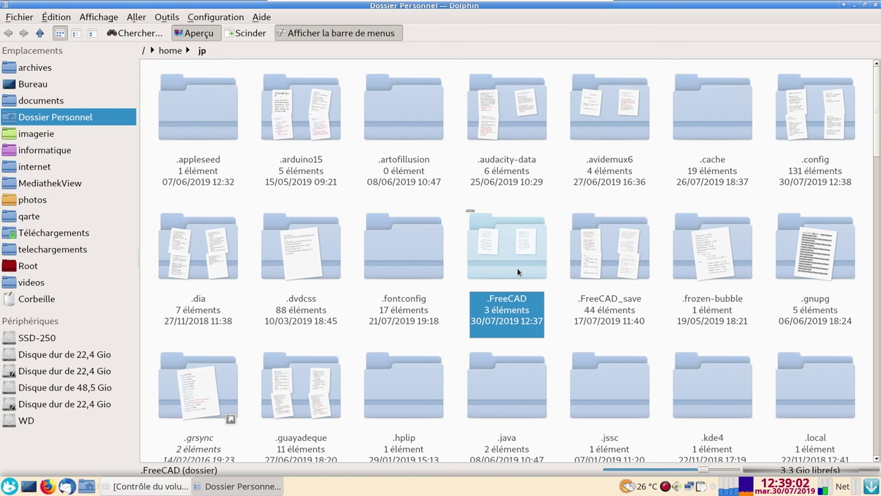
pyautogui.press('Delete')
pyautogui.press('Return')
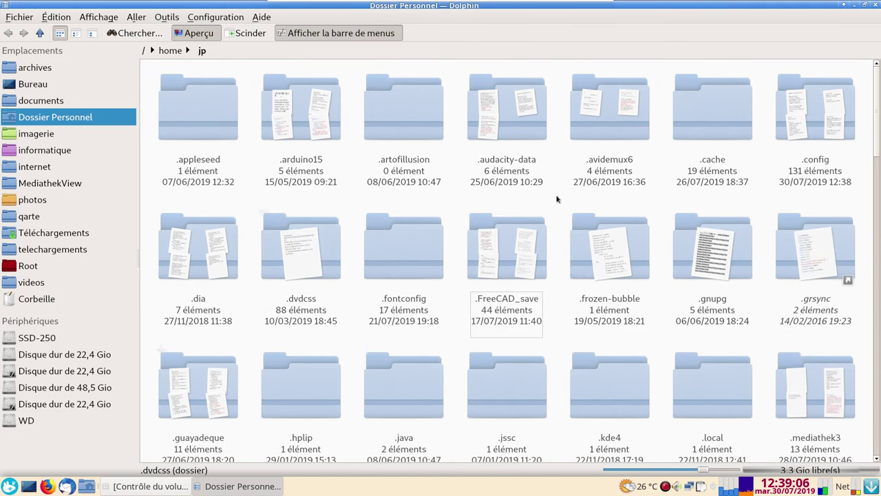
pyautogui.click(262, 490)
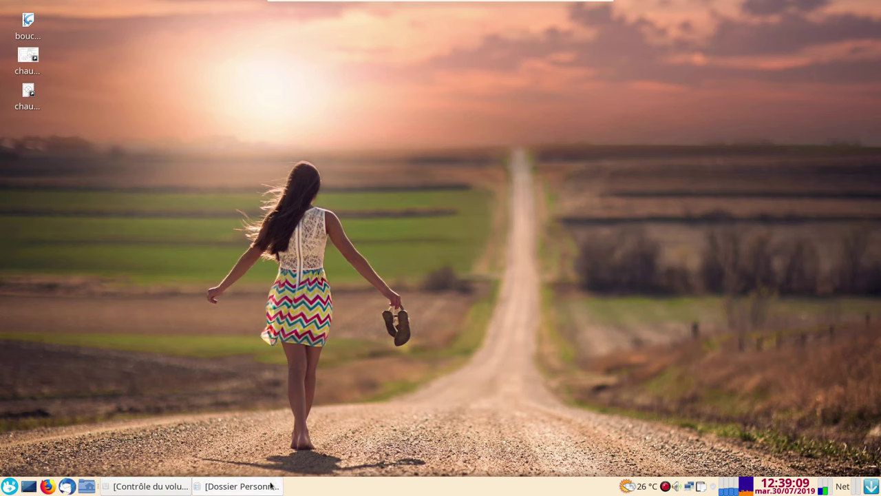
# Launch FreeCAD, close the Start page, create a new document and switch to Part Design
pyautogui.click(7, 486)
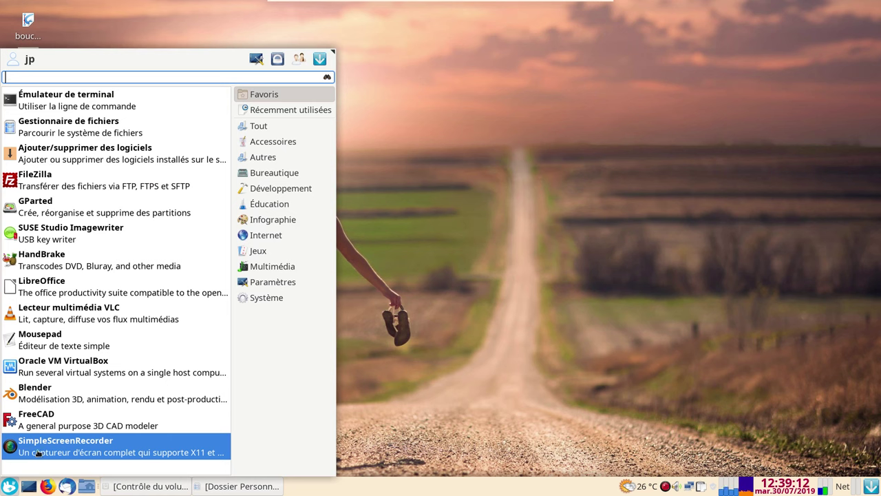
pyautogui.click(39, 425)
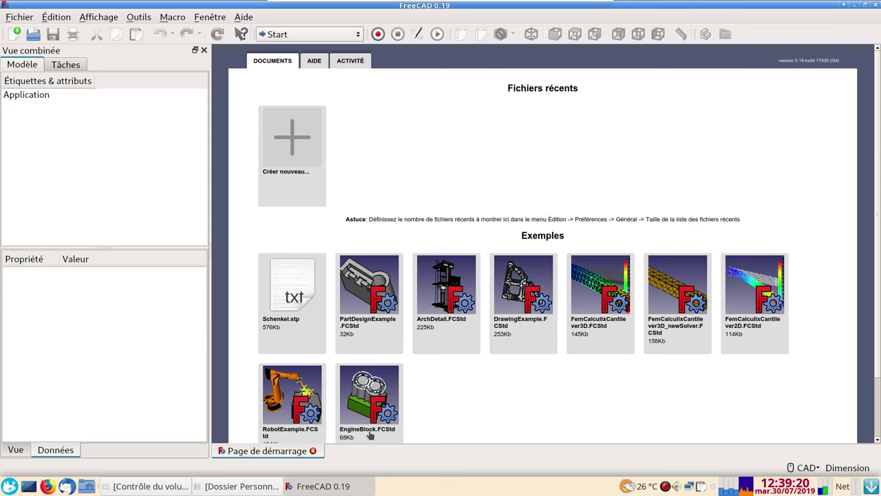
pyautogui.click(314, 450)
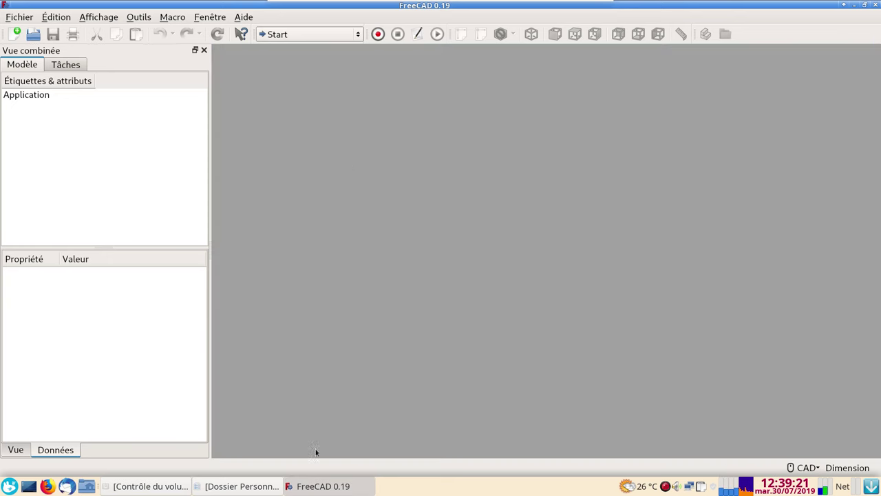
pyautogui.click(10, 33)
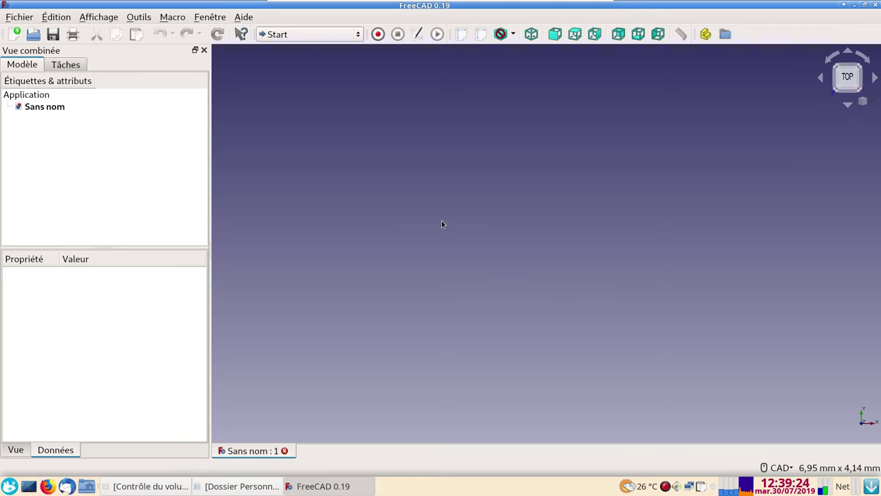
pyautogui.click(318, 34)
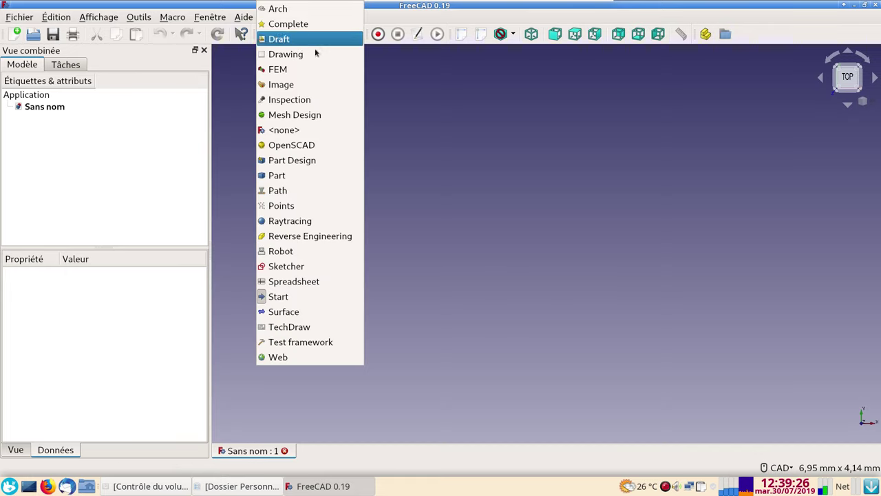
pyautogui.click(308, 163)
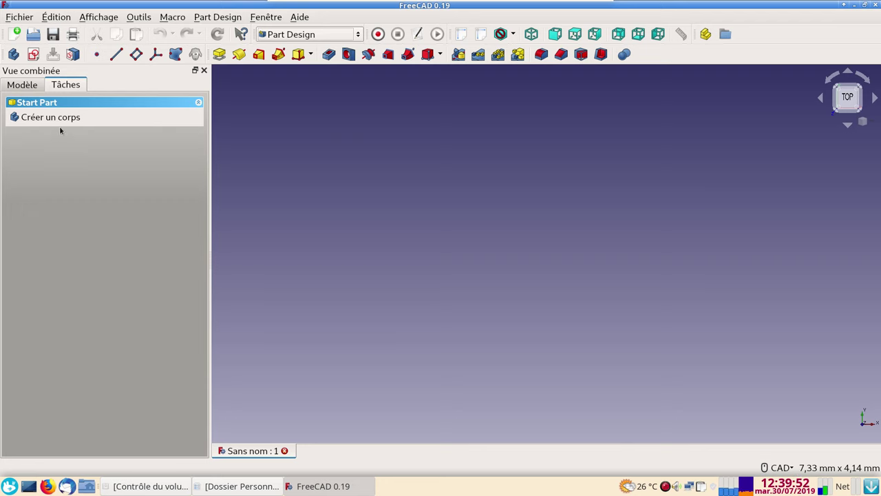
# Create a Body and start a new sketch on the XZ_Plane
pyautogui.click(41, 118)
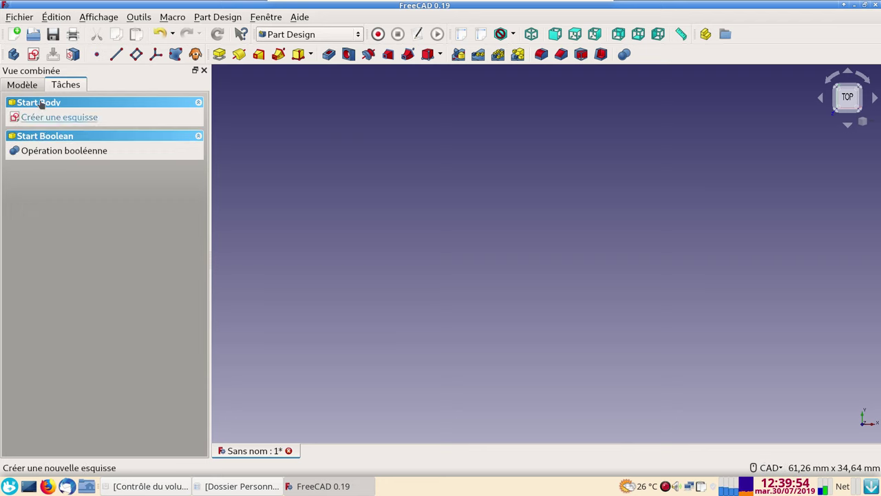
pyautogui.click(24, 84)
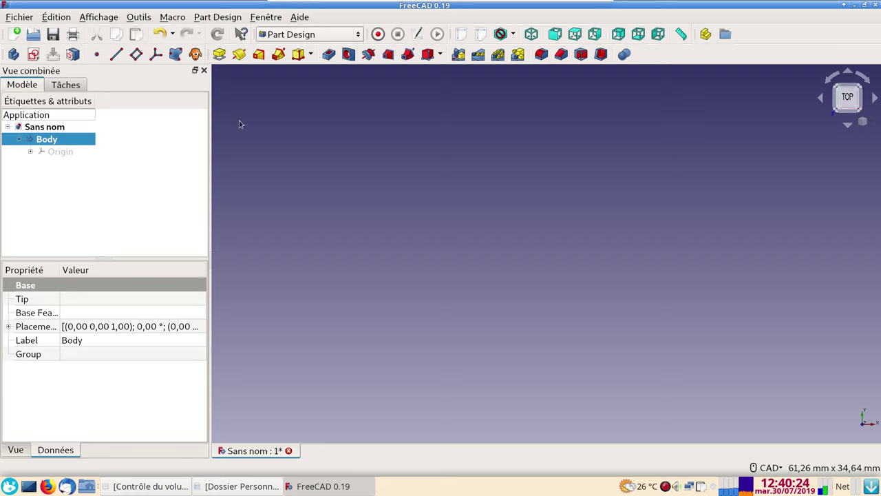
pyautogui.click(33, 55)
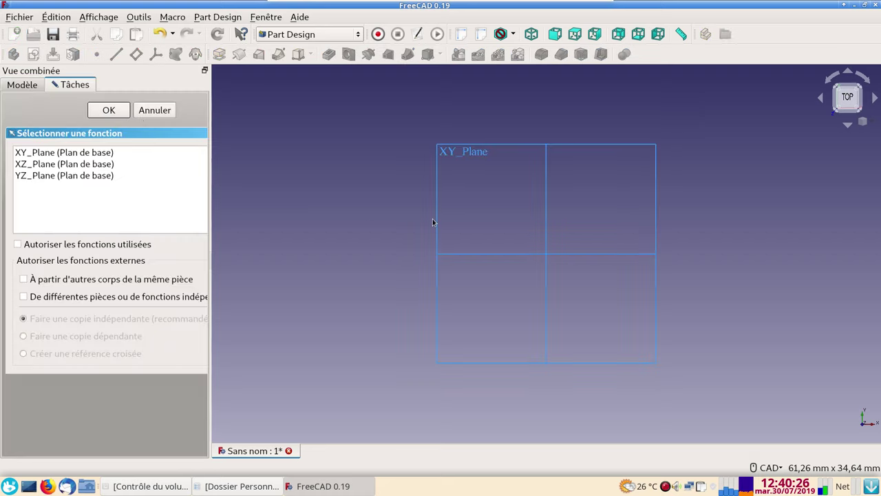
pyautogui.click(471, 254)
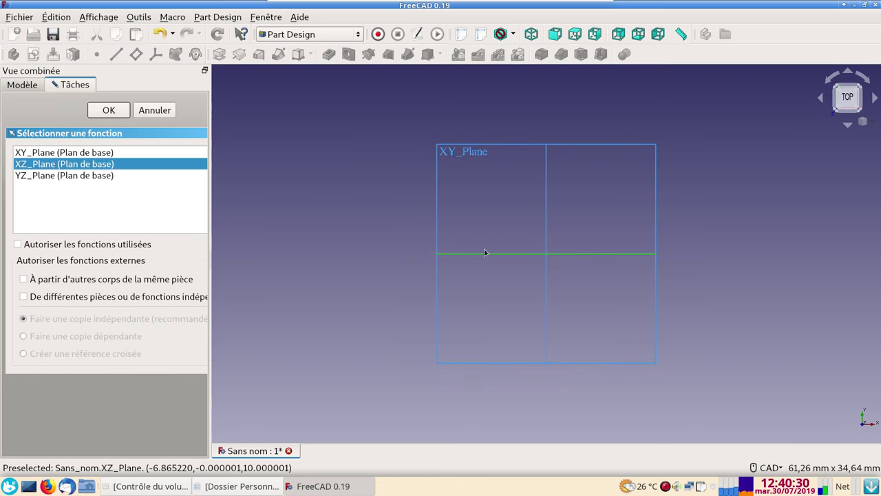
pyautogui.click(108, 113)
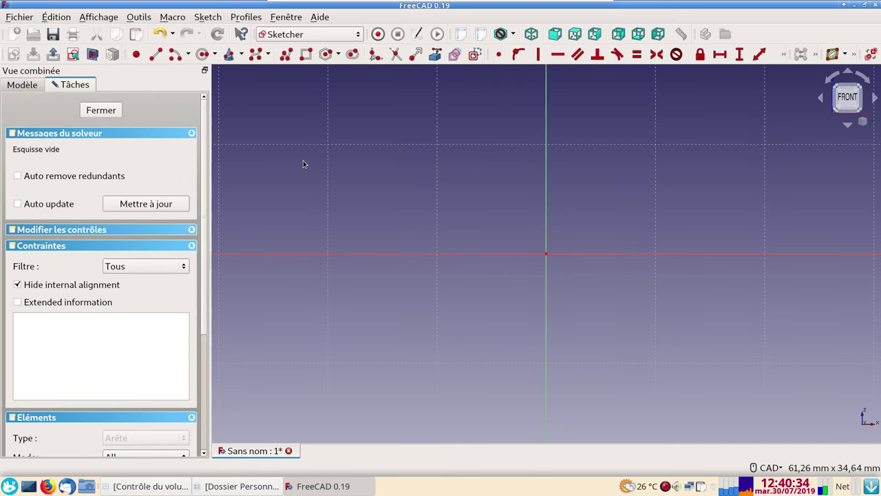
# Draw a polyline right of the origin: horizontal line, tangent half-round arc, shorter return line
pyautogui.click(286, 57)
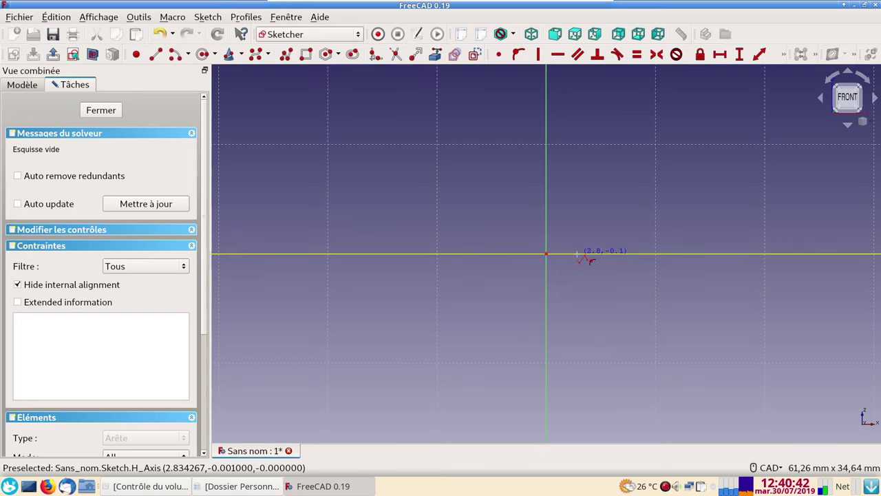
pyautogui.click(576, 254)
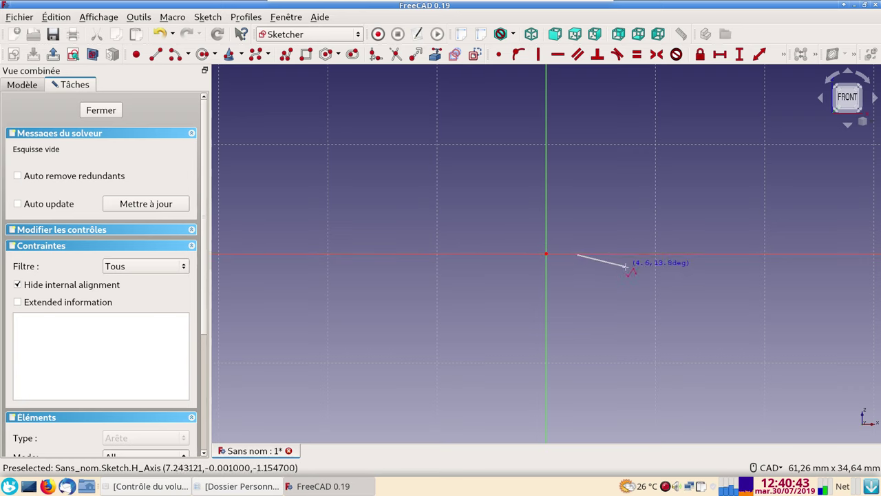
pyautogui.click(659, 254)
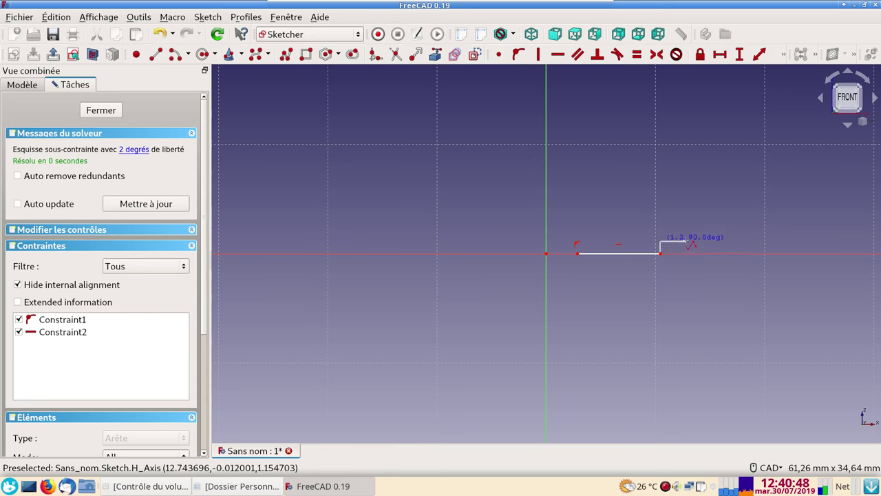
pyautogui.press('m')
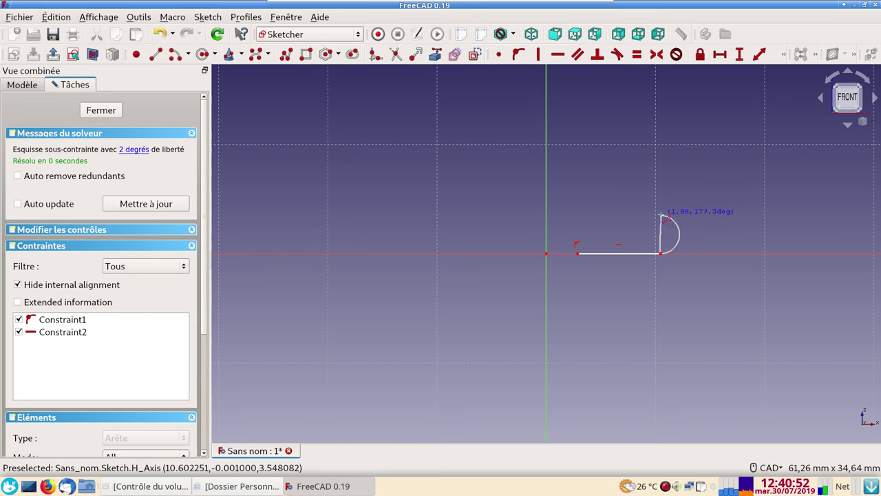
pyautogui.click(660, 215)
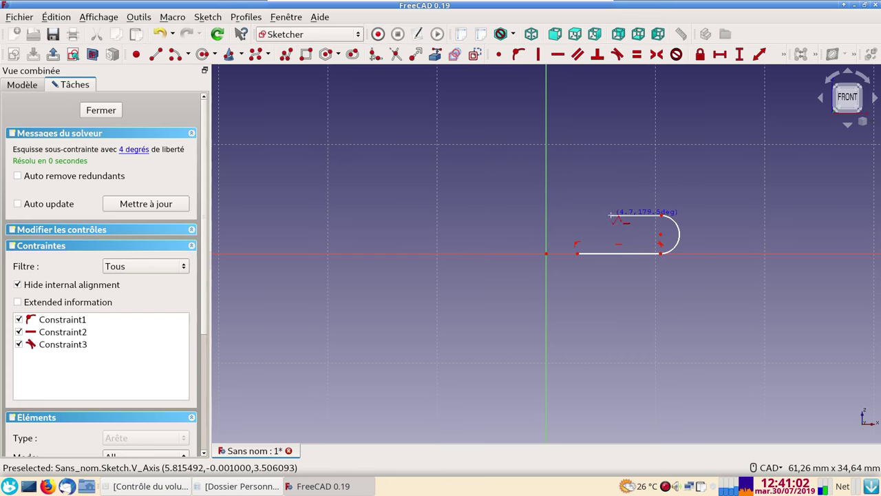
pyautogui.click(616, 218)
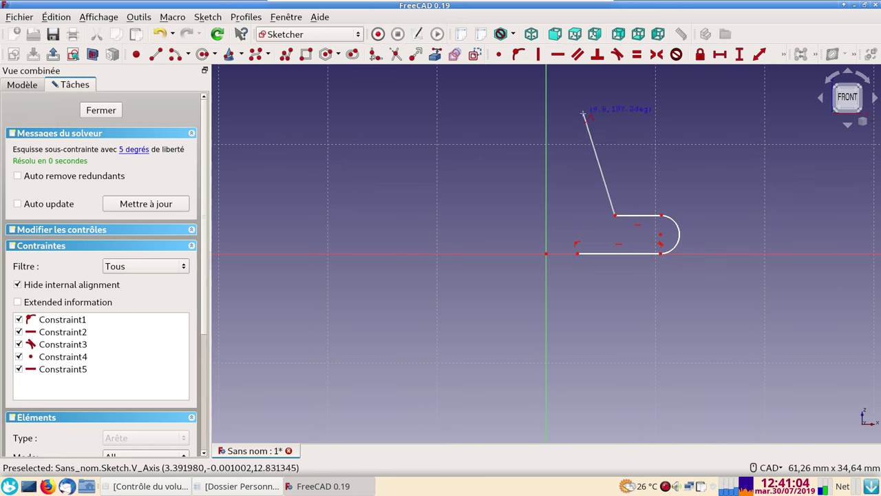
pyautogui.scroll(-2, 584, 118)
pyautogui.scroll(1, 584, 118)
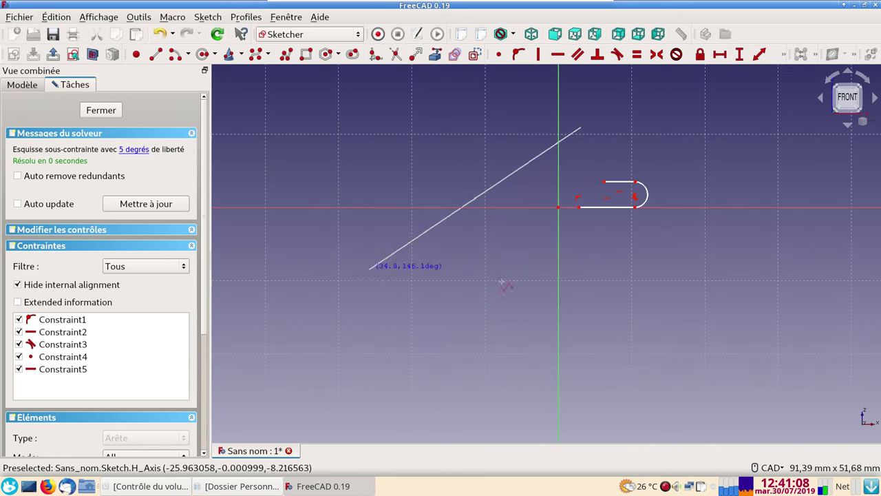
pyautogui.rightClick(487, 239)
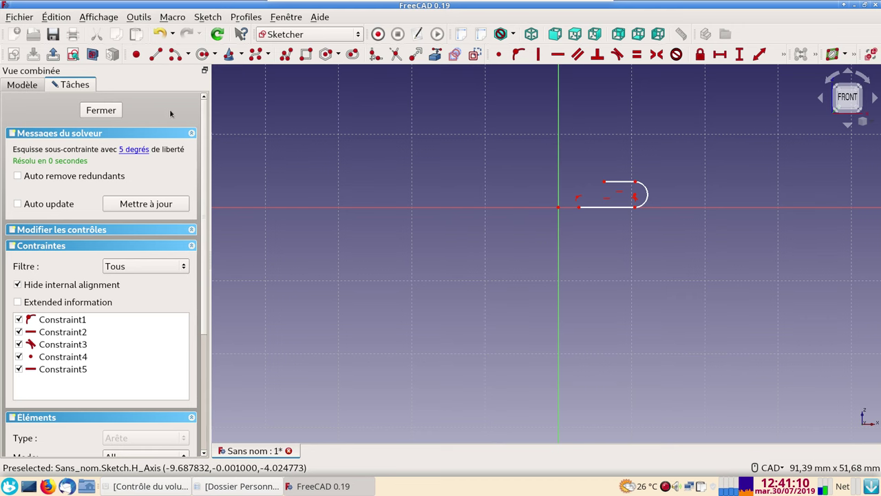
# Close the sketch and switch the navigation style to Gesture
pyautogui.click(100, 111)
pyautogui.rightClick(449, 254)
pyautogui.moveTo(501, 446)
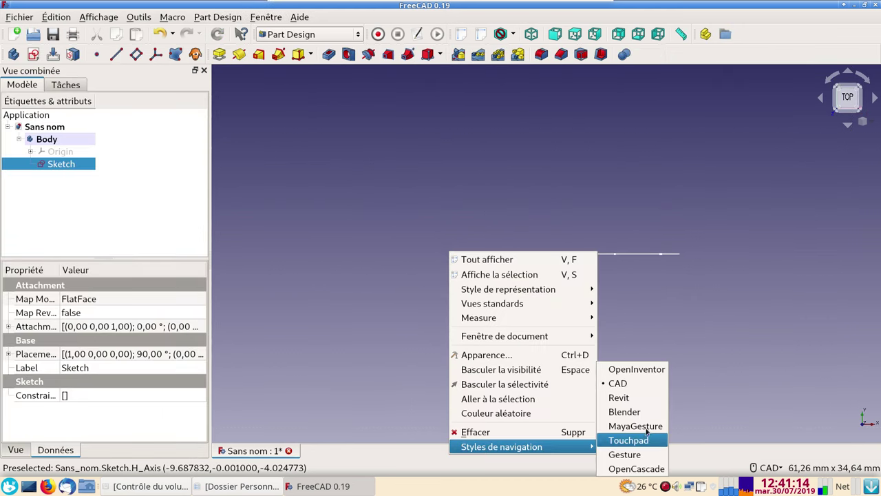
pyautogui.click(636, 457)
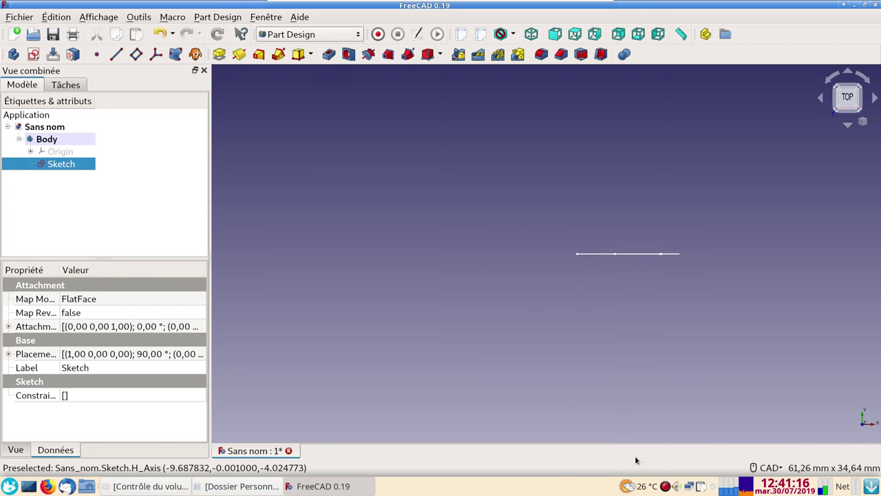
# Pan and orbit the view until the sketch appears nearly edge-on
pyautogui.scroll(2, 485, 308)
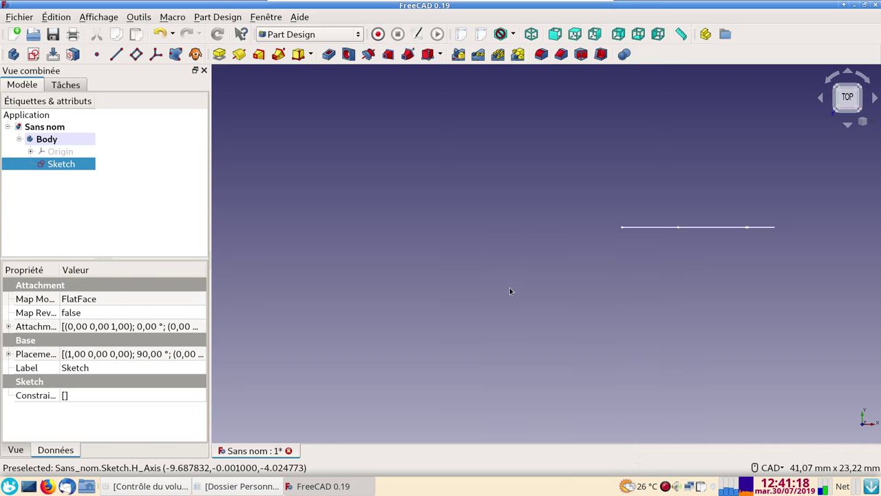
pyautogui.moveTo(510, 288); pyautogui.dragTo(372, 337, button='right')
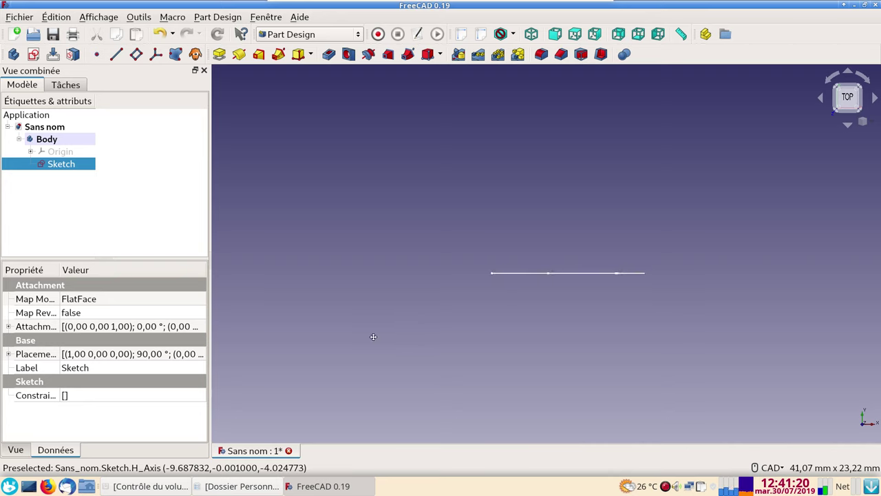
pyautogui.rightClick(415, 308)
pyautogui.click(404, 312)
pyautogui.moveTo(405, 314)
pyautogui.mouseDown()
pyautogui.moveTo(522, 376)
pyautogui.moveTo(478, 331)
pyautogui.mouseUp()
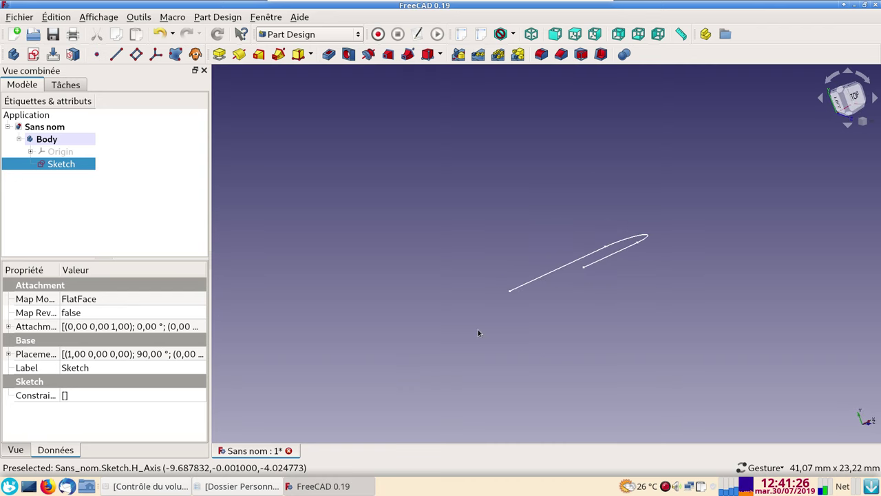
pyautogui.moveTo(478, 330); pyautogui.dragTo(441, 310, button='right')
# Snap to front and top views, then reopen the sketch for editing
pyautogui.press('1')
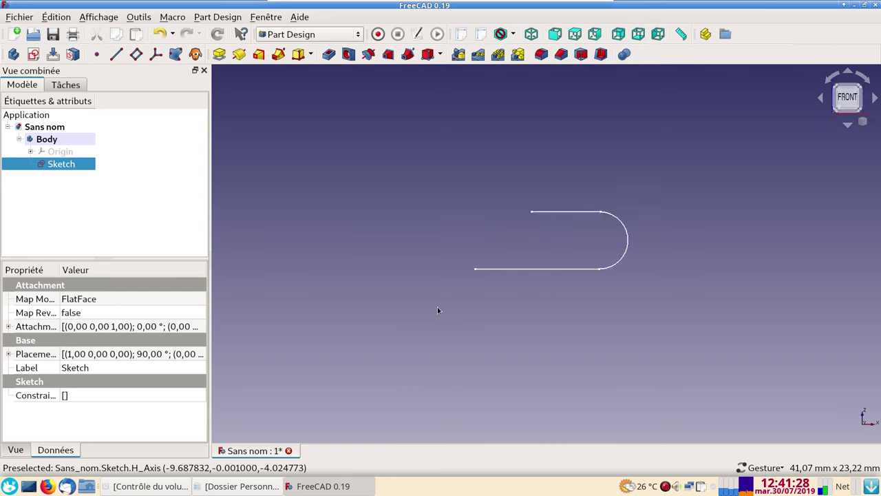
pyautogui.press('2')
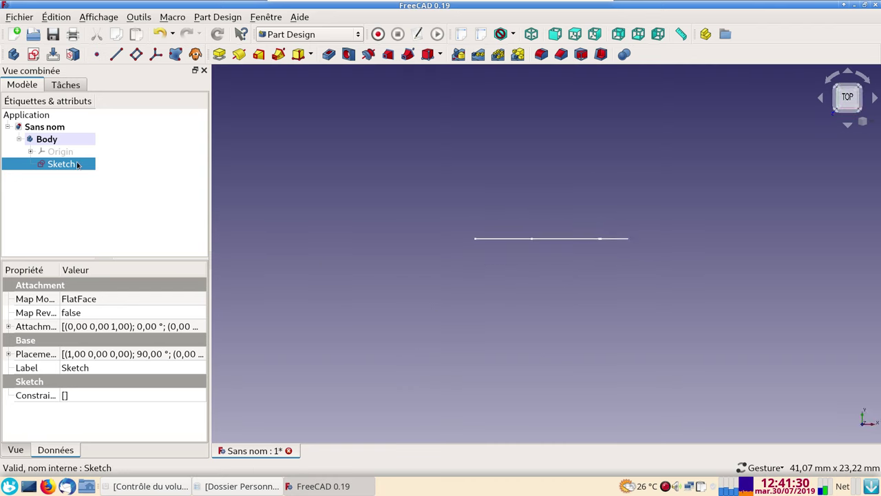
pyautogui.doubleClick(78, 161)
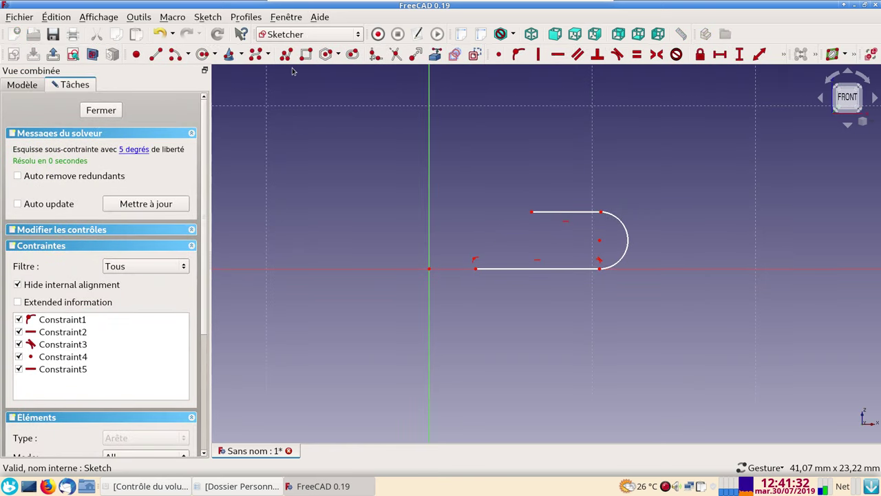
# Draw the tapered upright polyline from the slot's top-left corner, ending with a small step
pyautogui.click(286, 55)
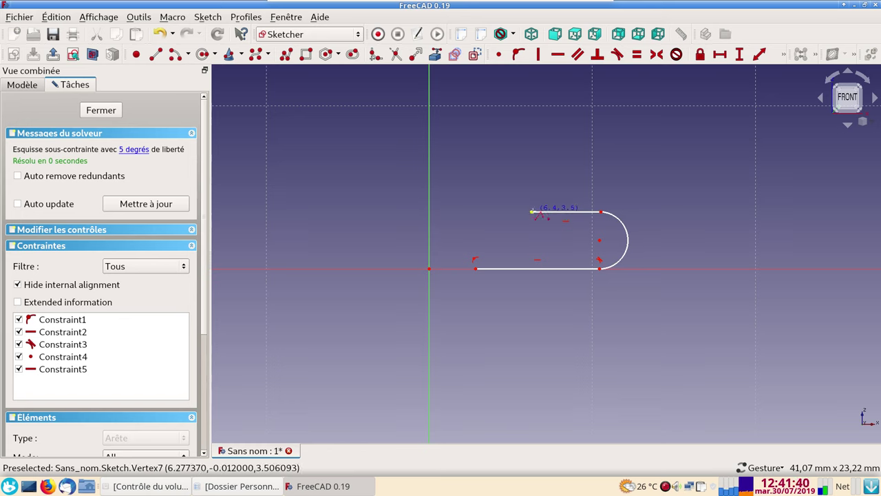
pyautogui.click(532, 211)
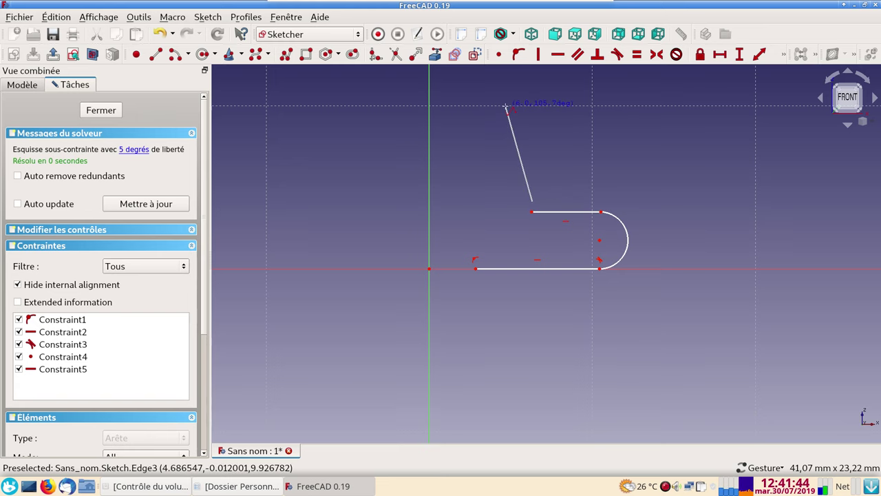
pyautogui.scroll(-2, 506, 107)
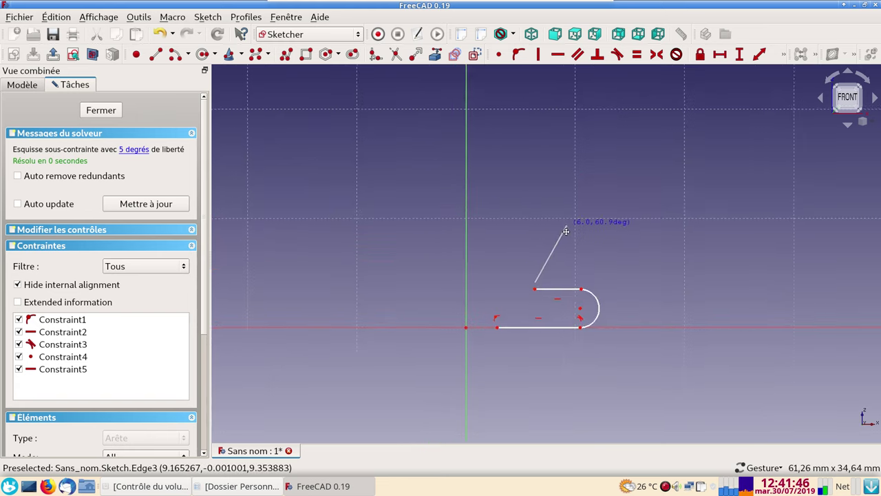
pyautogui.click(527, 204)
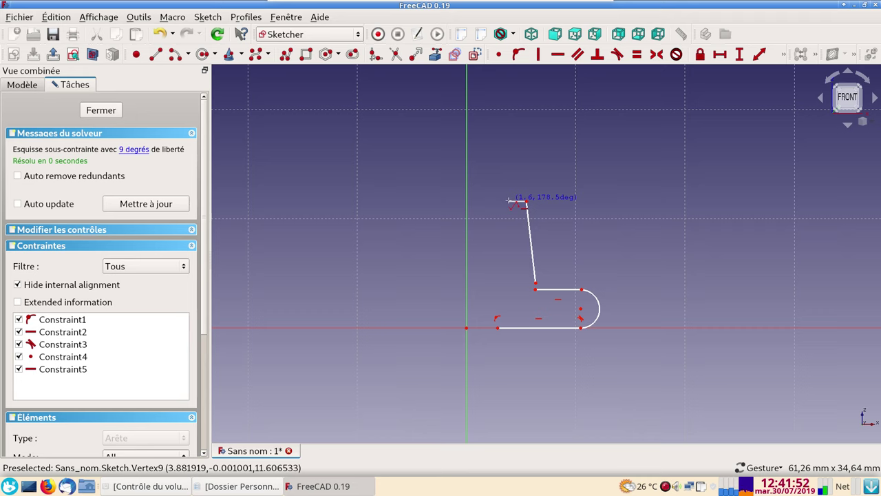
pyautogui.click(509, 202)
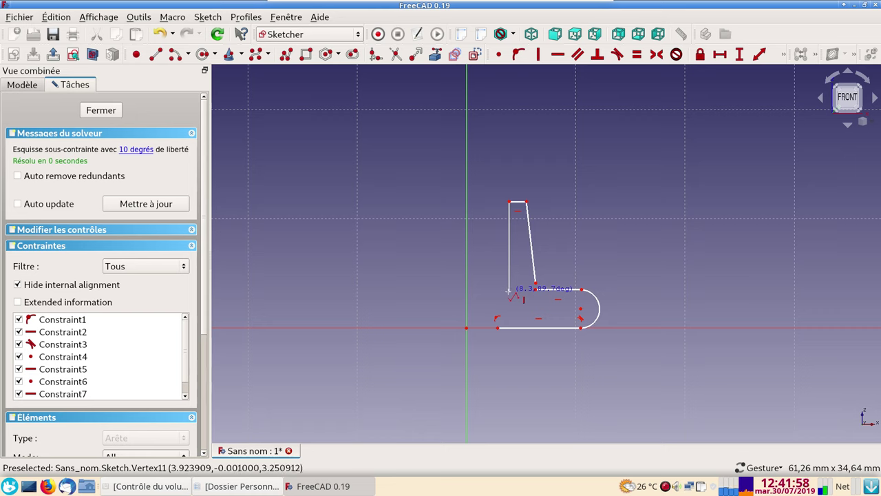
pyautogui.click(510, 295)
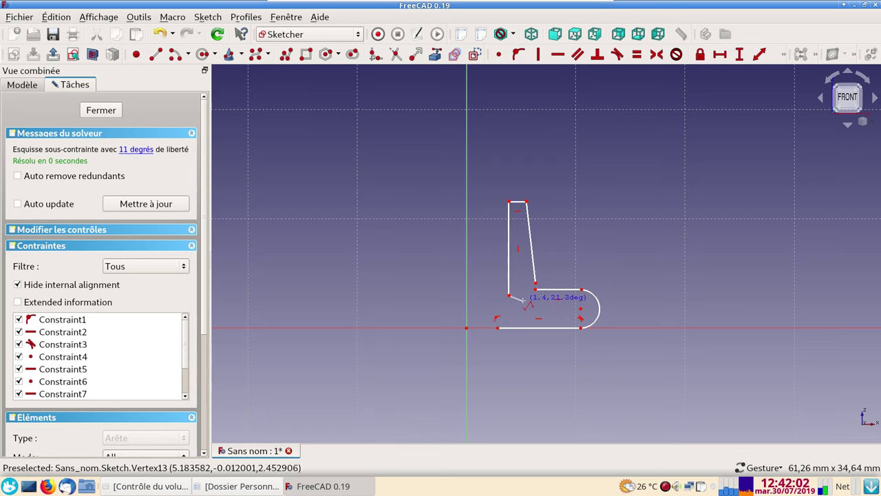
pyautogui.click(524, 295)
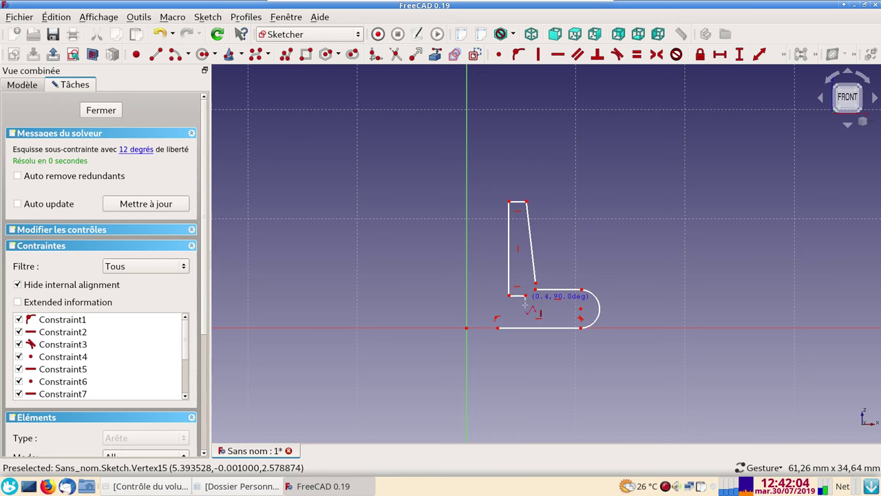
pyautogui.click(525, 318)
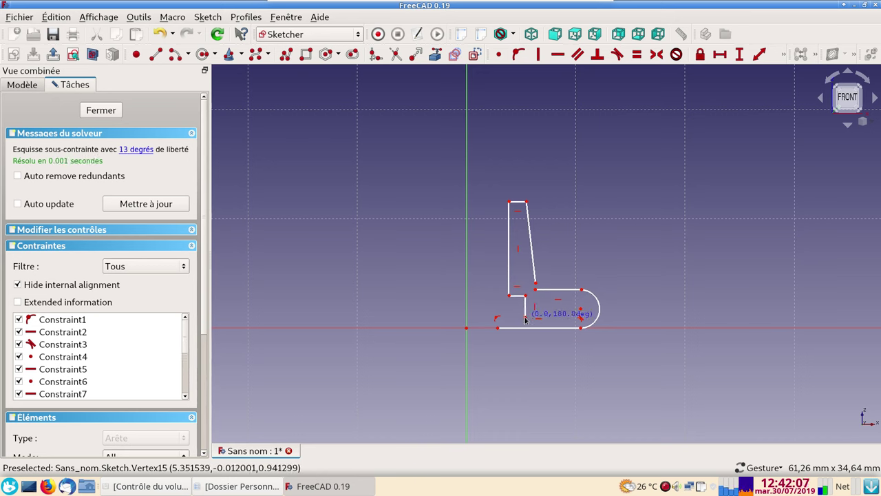
pyautogui.press('Escape')
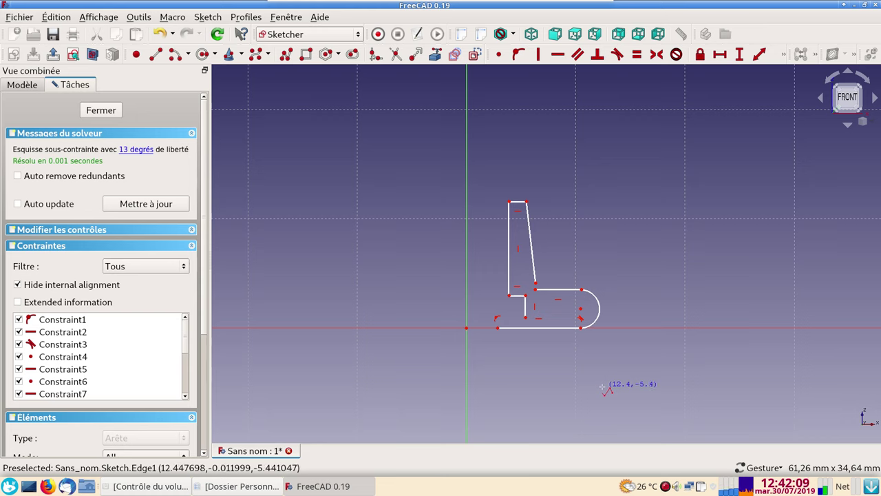
pyautogui.press('Escape')
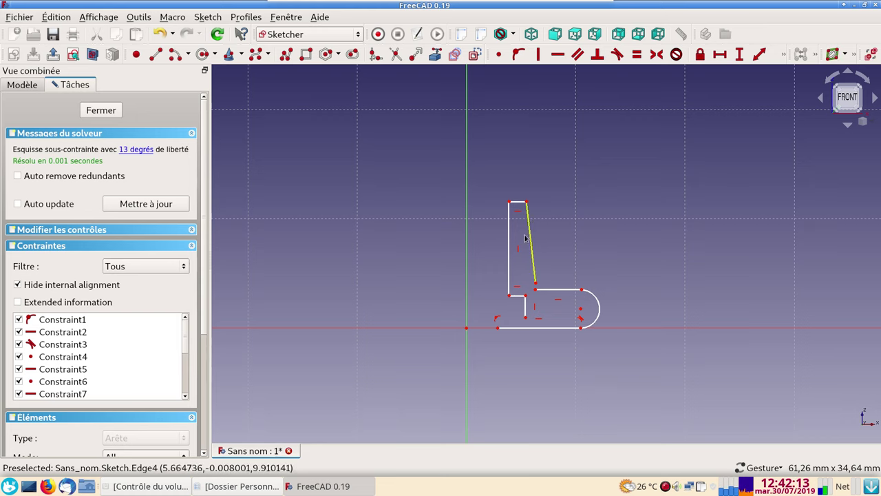
# Make the sloped edge's lower endpoint coincident with the slot's top corner
pyautogui.click(536, 292)
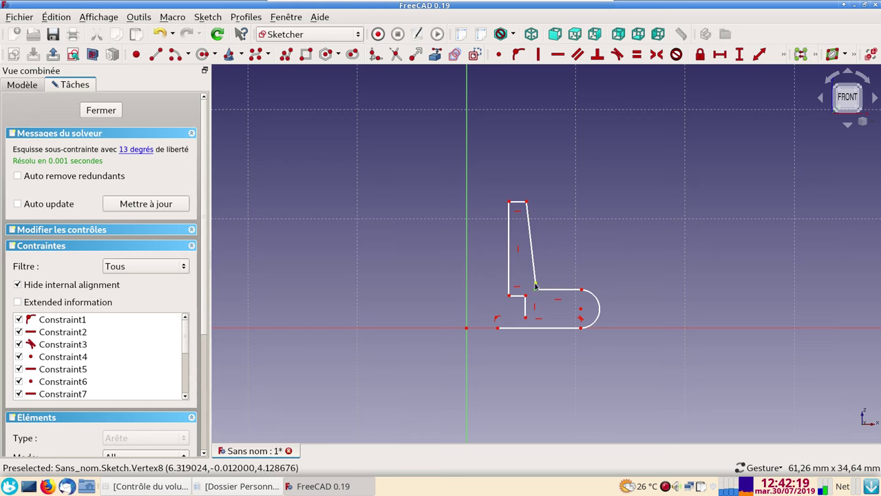
pyautogui.scroll(2, 535, 286)
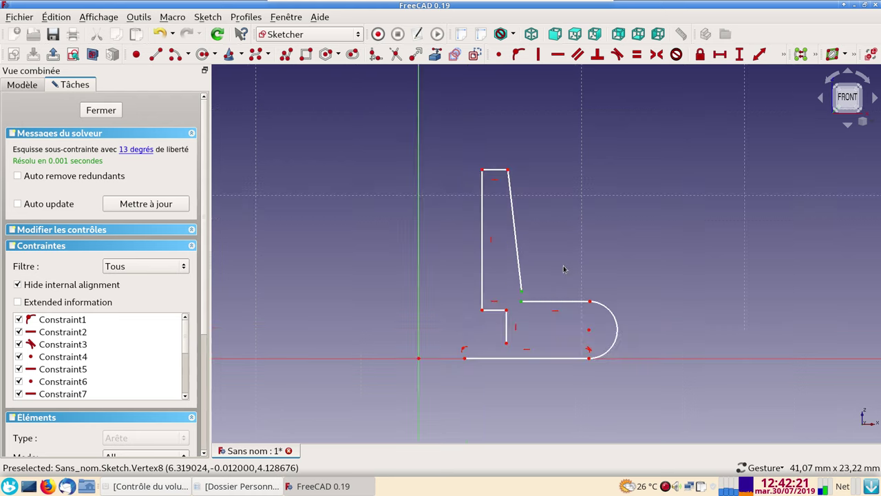
pyautogui.scroll(2, 561, 272)
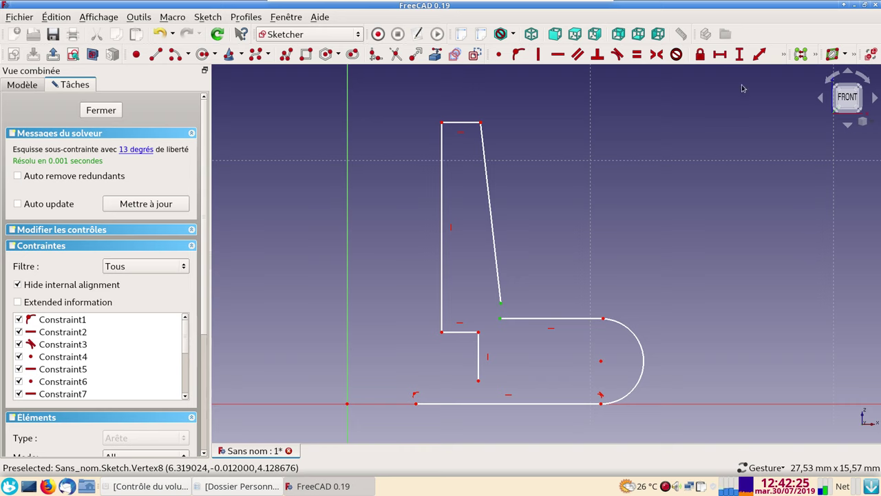
pyautogui.press('t')
pyautogui.press('e')
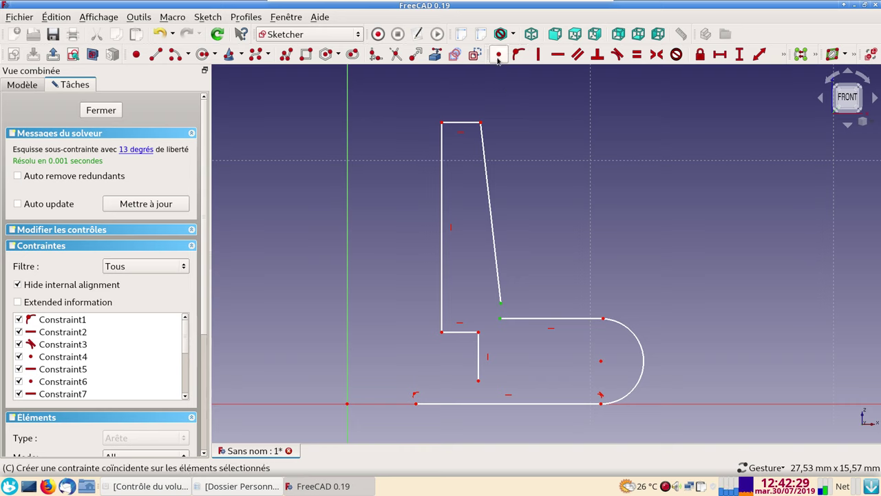
pyautogui.click(498, 58)
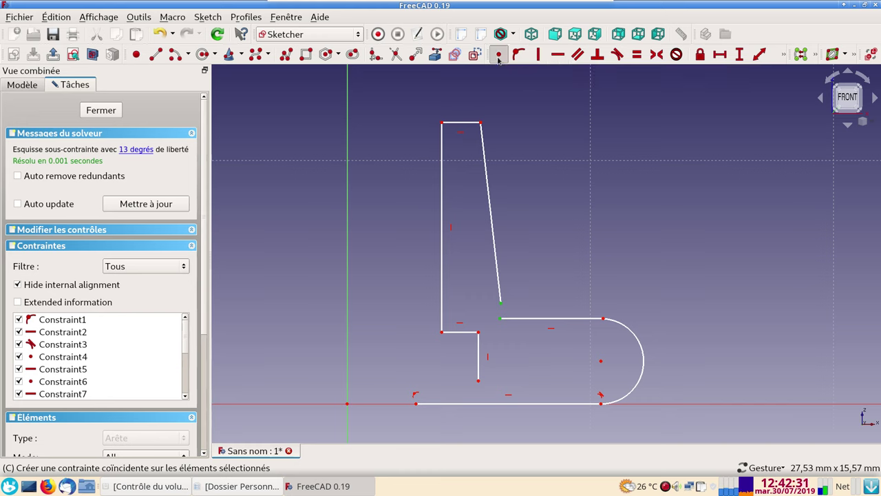
# Join the step edge to the bottom line's left end, then drag vertices to widen the upright
pyautogui.click(478, 379)
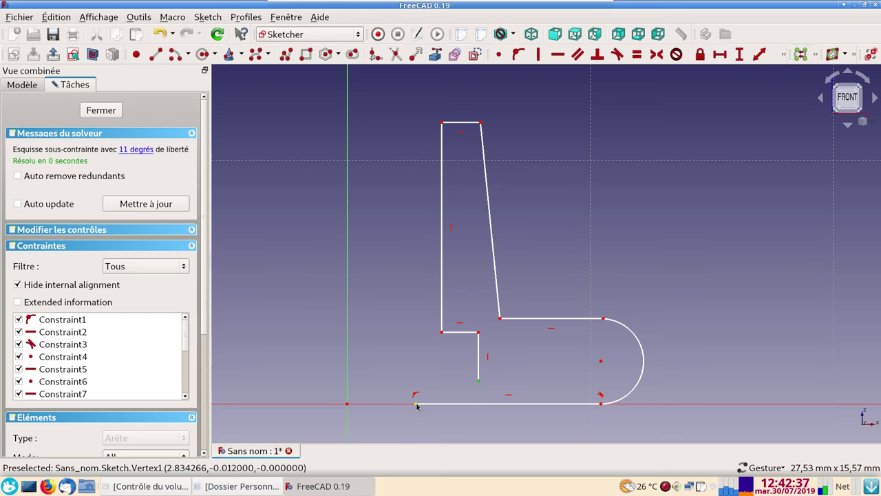
pyautogui.click(416, 404)
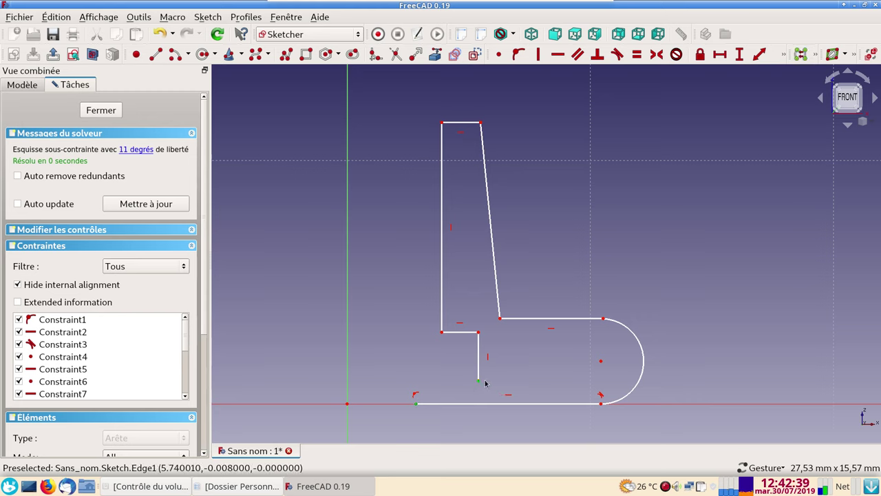
pyautogui.click(499, 54)
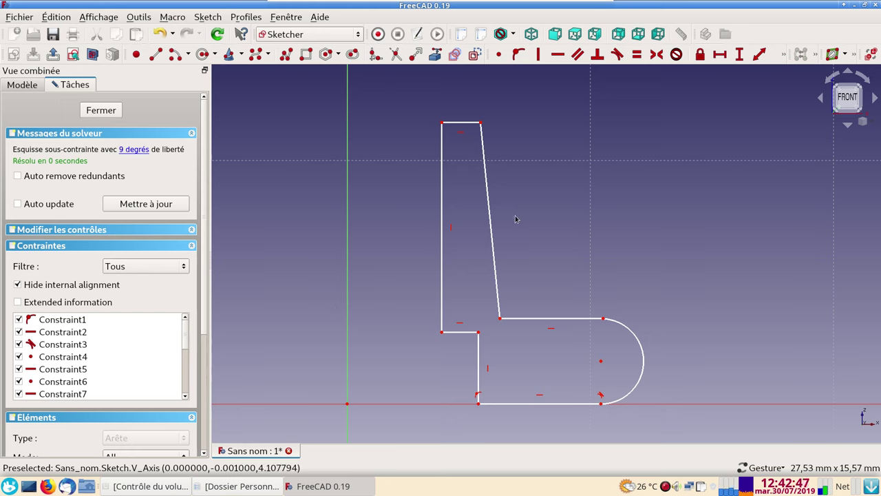
pyautogui.scroll(-2, 404, 362)
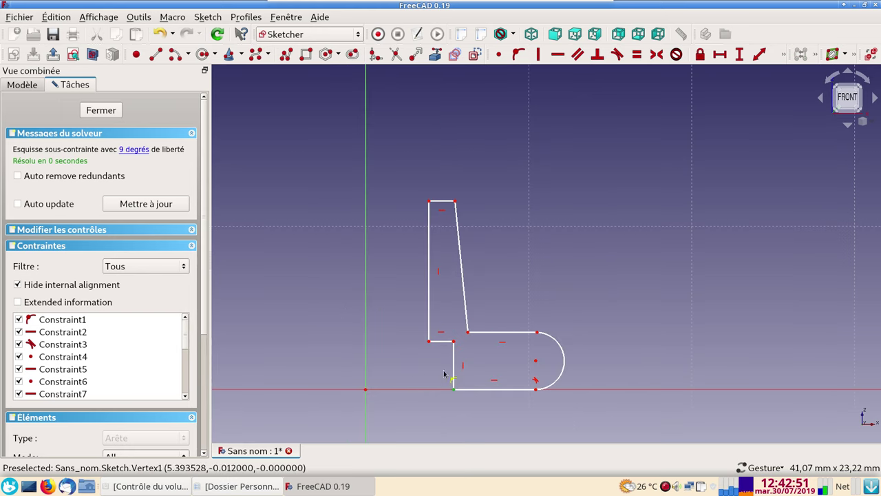
pyautogui.moveTo(429, 340); pyautogui.dragTo(394, 340)
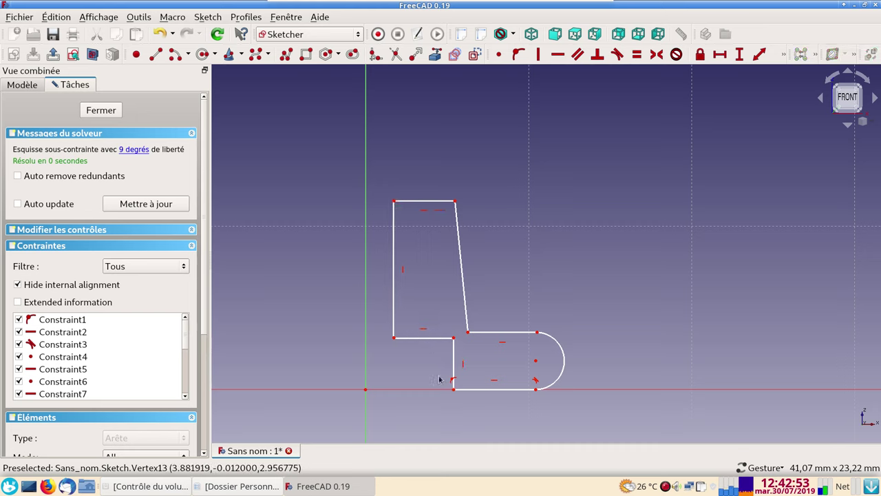
pyautogui.moveTo(453, 388); pyautogui.dragTo(417, 389)
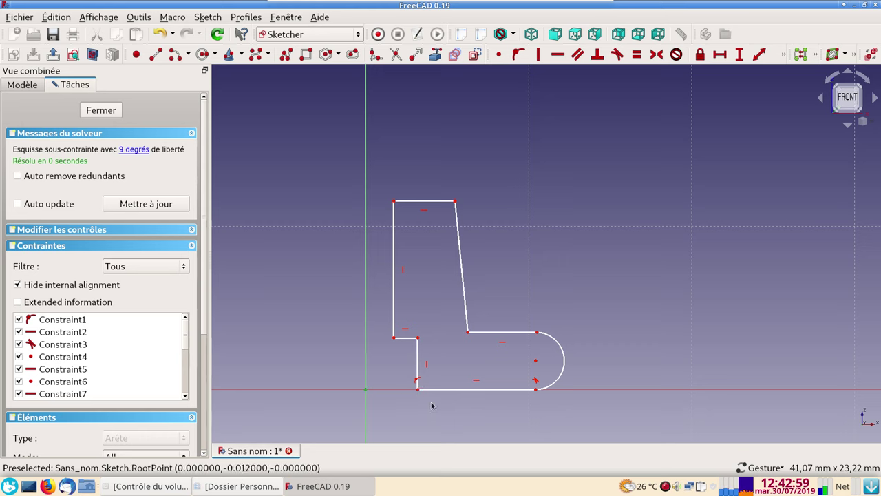
# Move the overflowing Sketcher tool sets onto two new toolbar rows
pyautogui.click(417, 390)
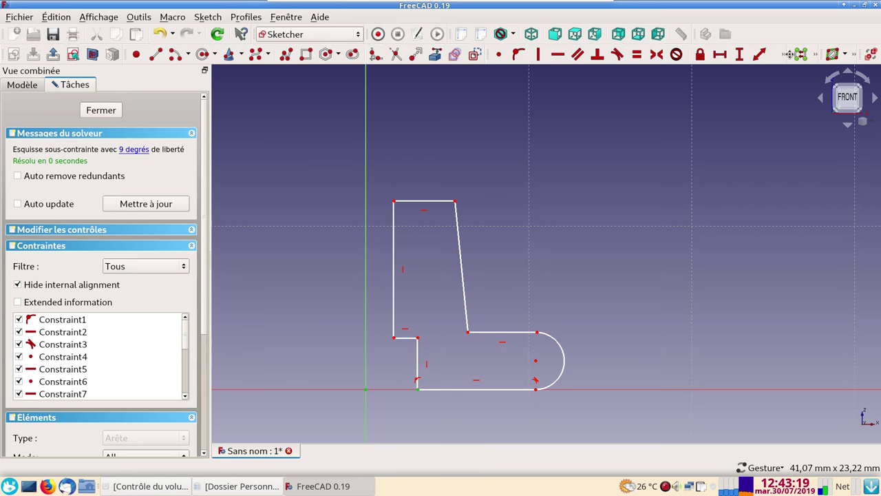
pyautogui.click(790, 56)
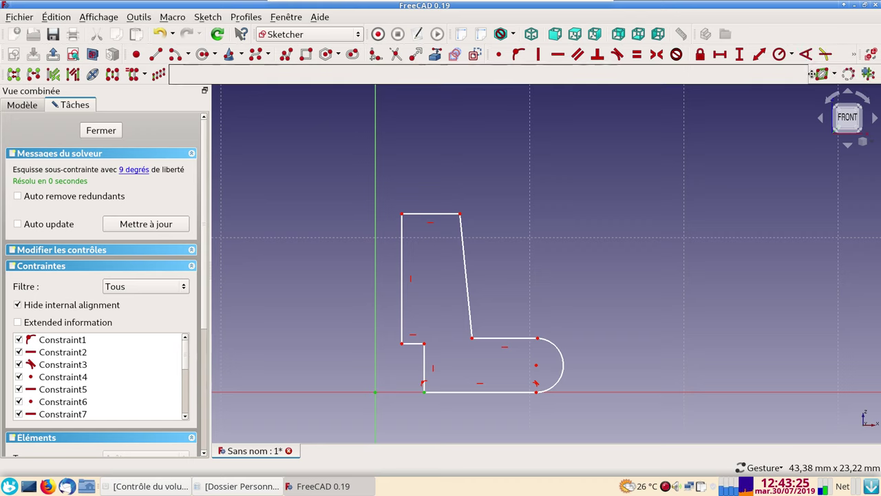
pyautogui.moveTo(823, 54); pyautogui.dragTo(812, 74)
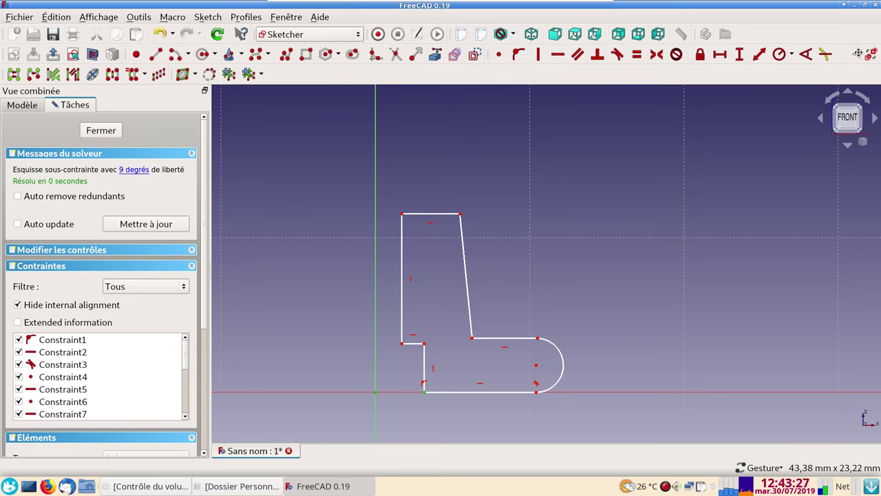
pyautogui.moveTo(853, 55); pyautogui.dragTo(849, 76)
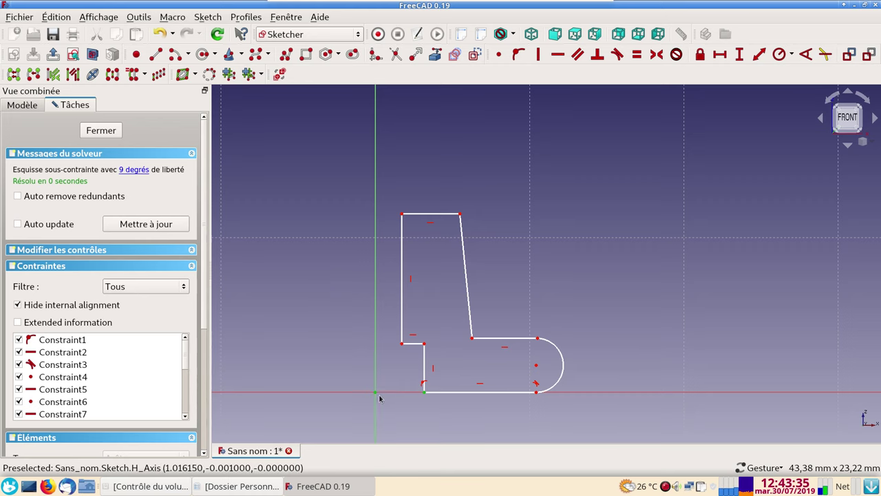
# Add horizontal distance constraints of 2 mm and 1,5 mm to the step and upright corners
pyautogui.click(719, 54)
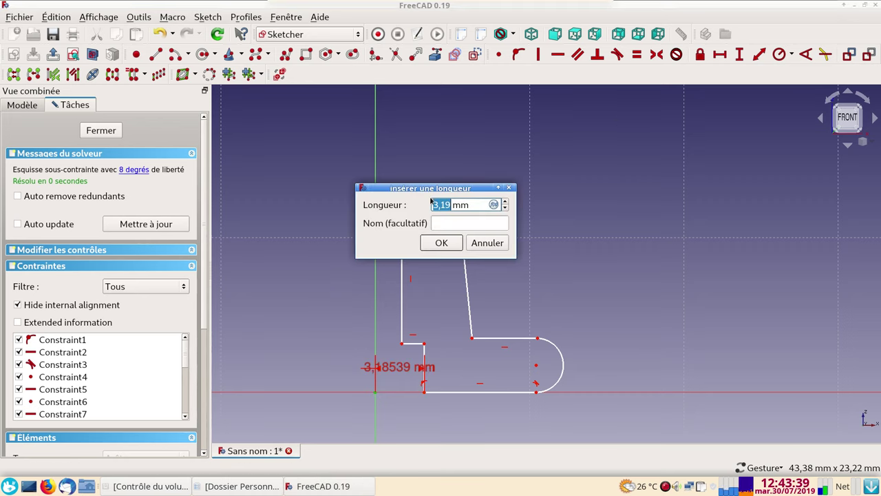
pyautogui.write('2')
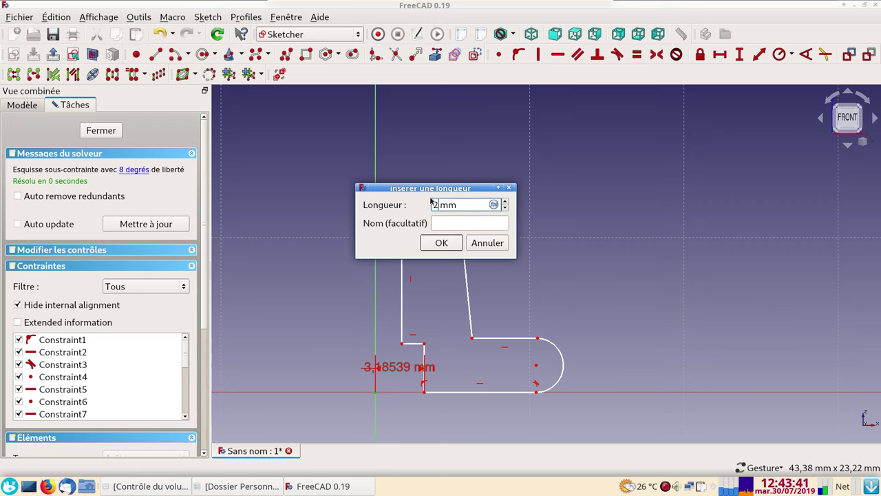
pyautogui.press('Return')
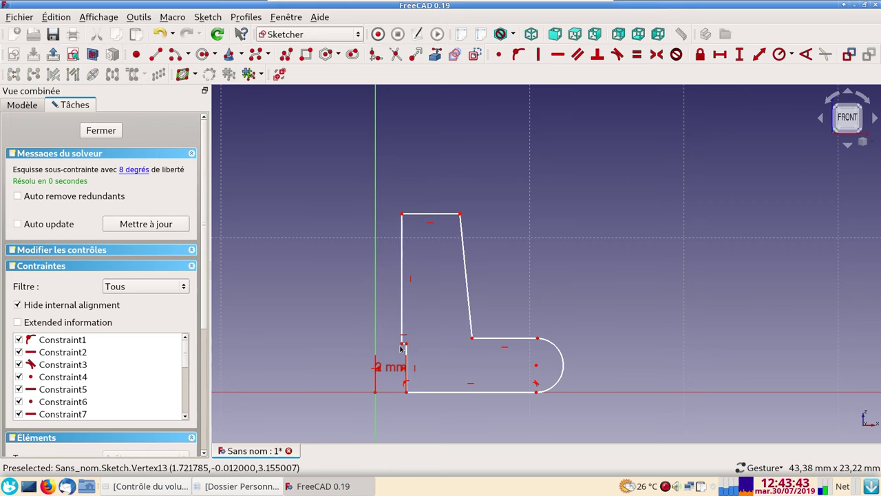
pyautogui.moveTo(400, 345); pyautogui.dragTo(393, 344)
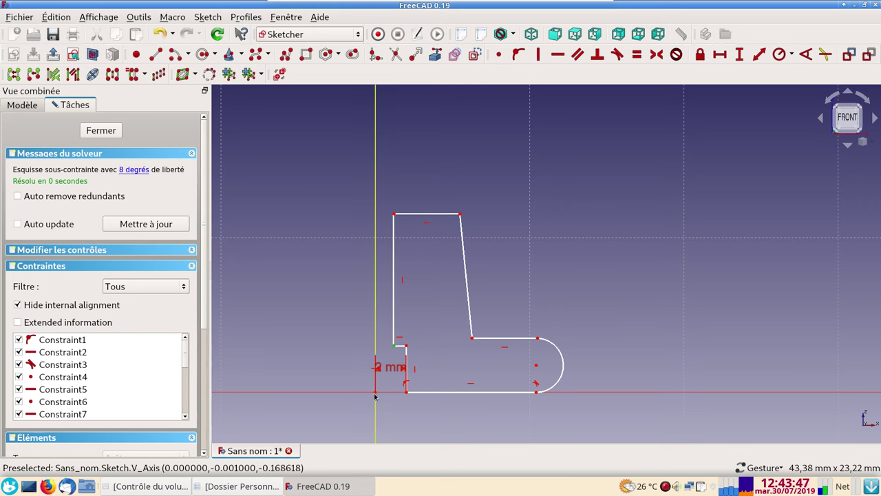
pyautogui.click(719, 54)
pyautogui.write('1, mm')
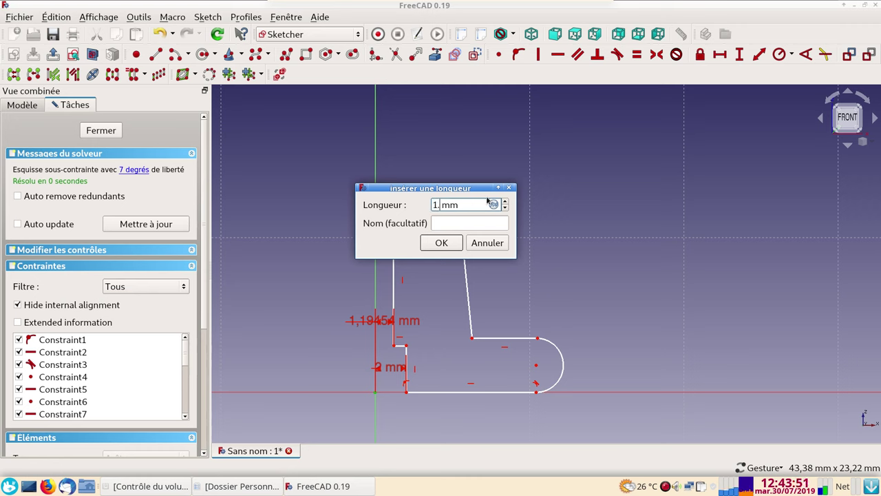
pyautogui.write('5')
pyautogui.press('Return')
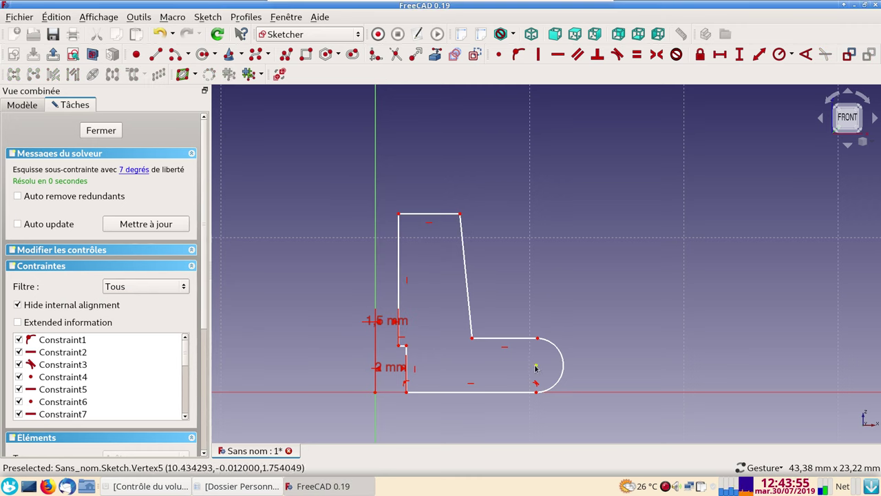
# Fix the arc centre 16 mm horizontally from the origin and drag the rounded end smaller
pyautogui.click(536, 366)
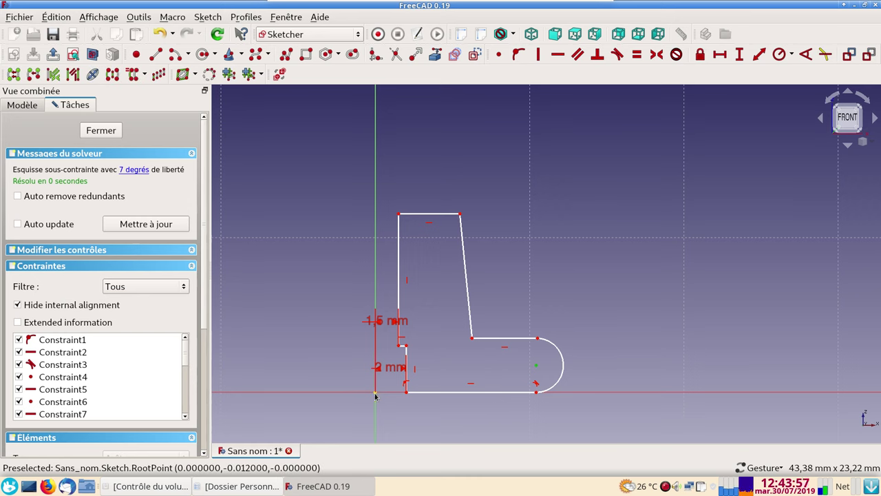
pyautogui.click(375, 393)
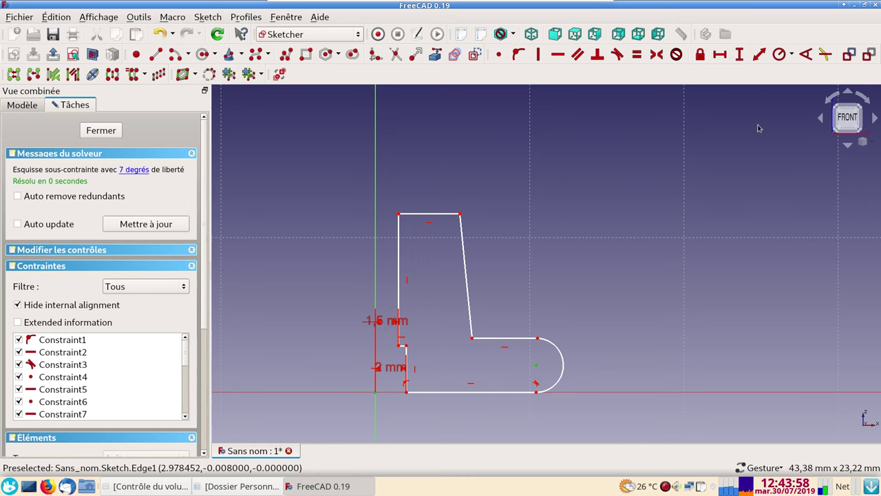
pyautogui.click(719, 54)
pyautogui.write('16')
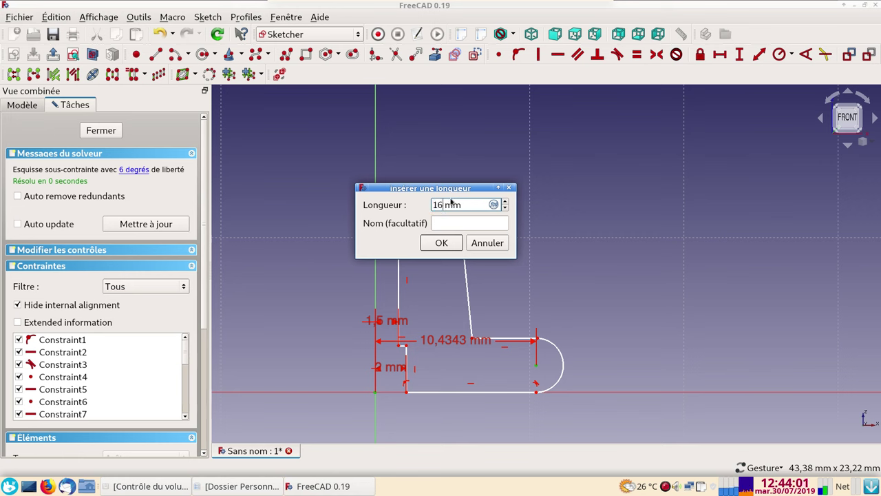
pyautogui.press('Return')
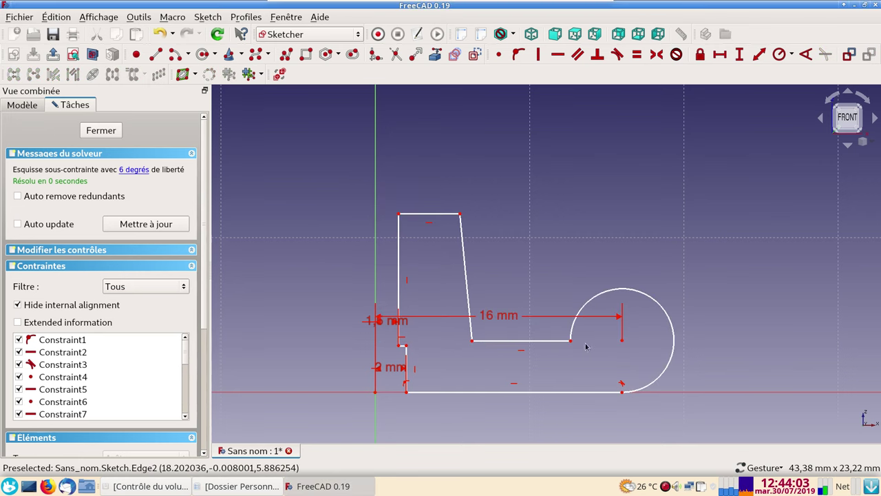
pyautogui.moveTo(666, 303)
pyautogui.mouseDown()
pyautogui.moveTo(660, 346)
pyautogui.moveTo(636, 367)
pyautogui.mouseUp()
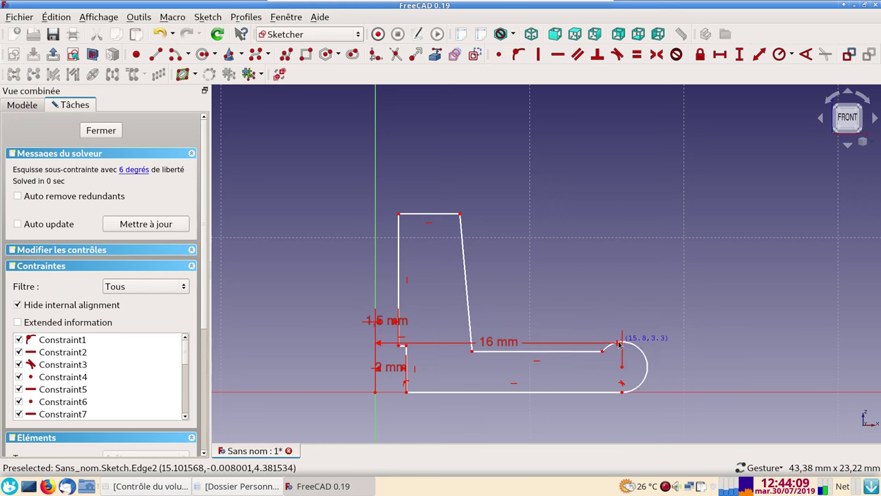
pyautogui.moveTo(637, 367)
pyautogui.mouseDown()
pyautogui.moveTo(621, 371)
pyautogui.moveTo(639, 350)
pyautogui.mouseUp()
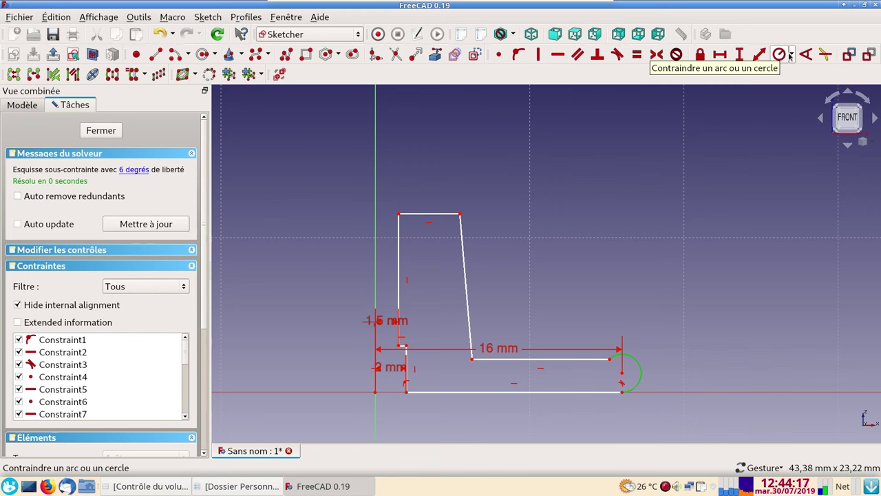
# Constrain the rounded end's diameter to 3 mm
pyautogui.click(791, 55)
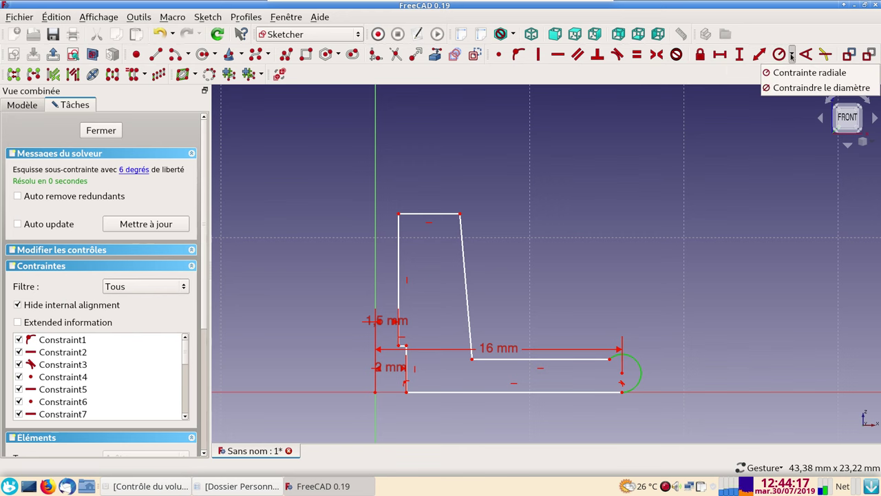
pyautogui.click(781, 88)
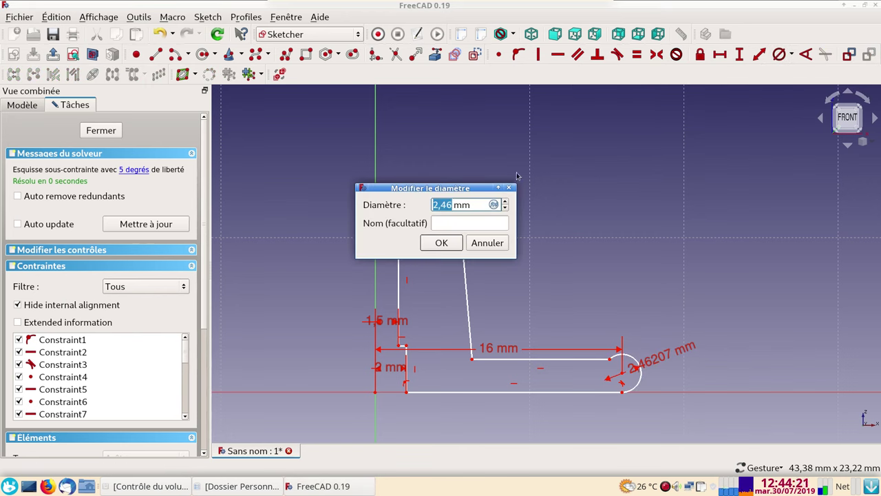
pyautogui.write('3')
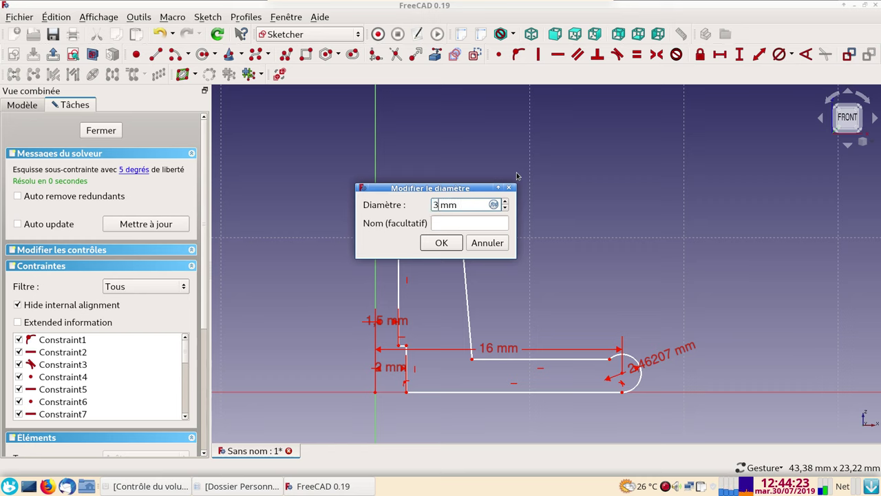
pyautogui.press('Return')
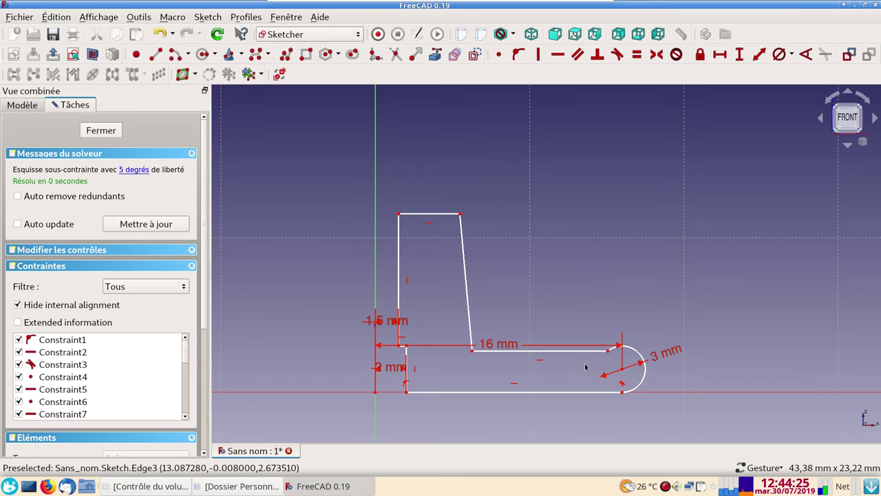
# Make the upper horizontal edge tangent to the arc
pyautogui.moveTo(607, 352); pyautogui.dragTo(607, 353)
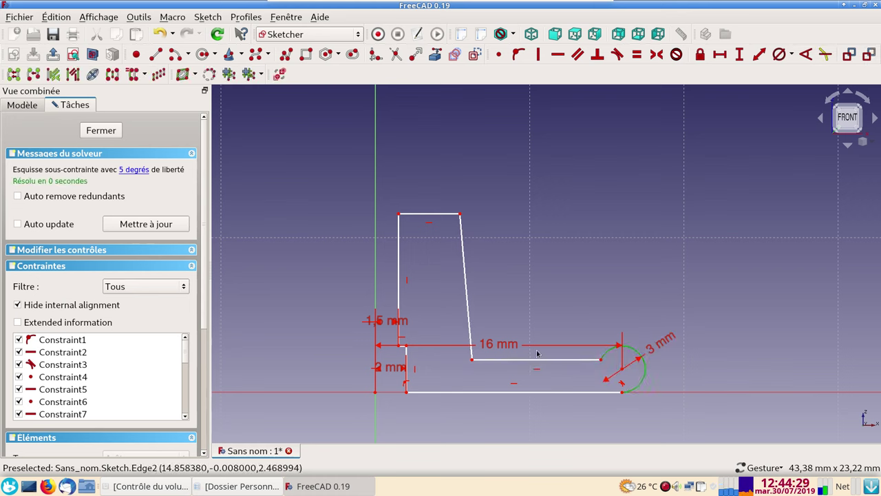
pyautogui.click(537, 358)
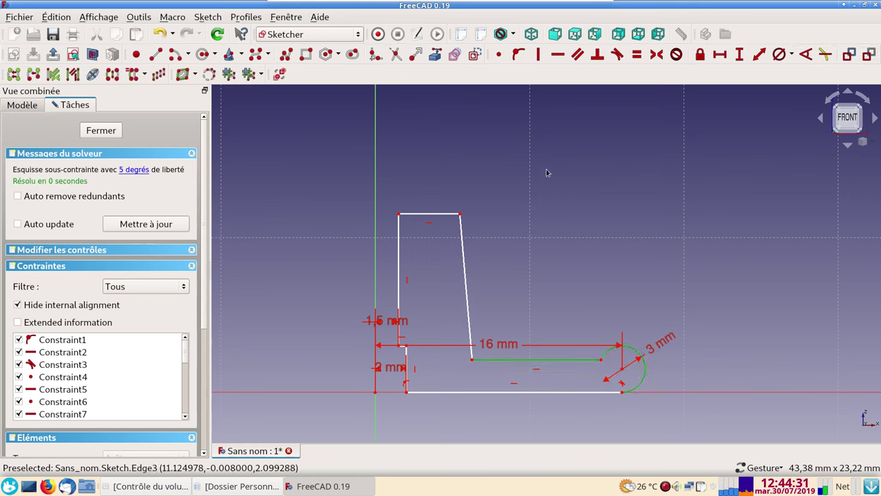
pyautogui.click(618, 54)
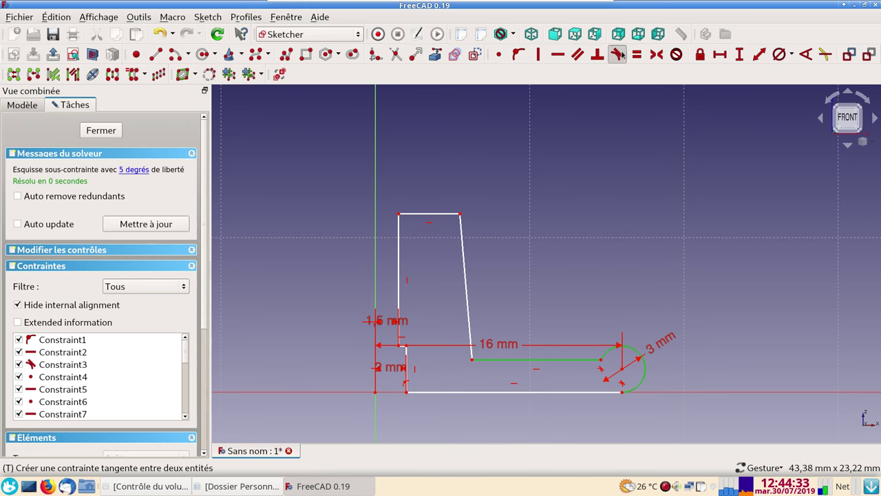
pyautogui.click(536, 245)
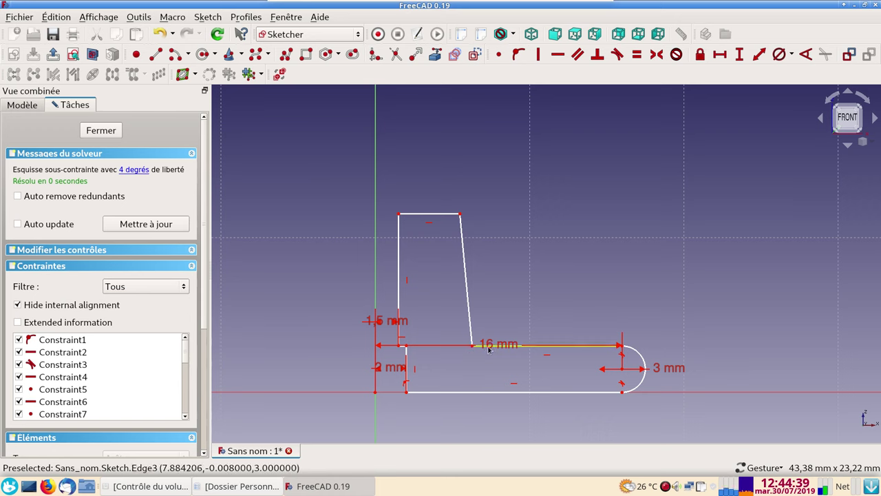
# Move the 16 mm dimension below, make the profile taller with a shallower slant, and relocate the 2 mm and 1,5 mm labels
pyautogui.moveTo(486, 349)
pyautogui.mouseDown()
pyautogui.moveTo(480, 438)
pyautogui.moveTo(482, 429)
pyautogui.mouseUp()
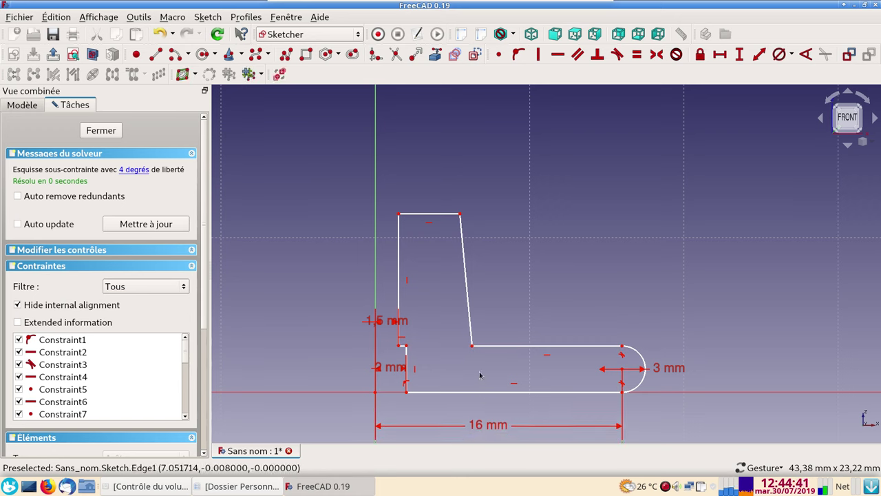
pyautogui.moveTo(472, 346); pyautogui.dragTo(511, 345)
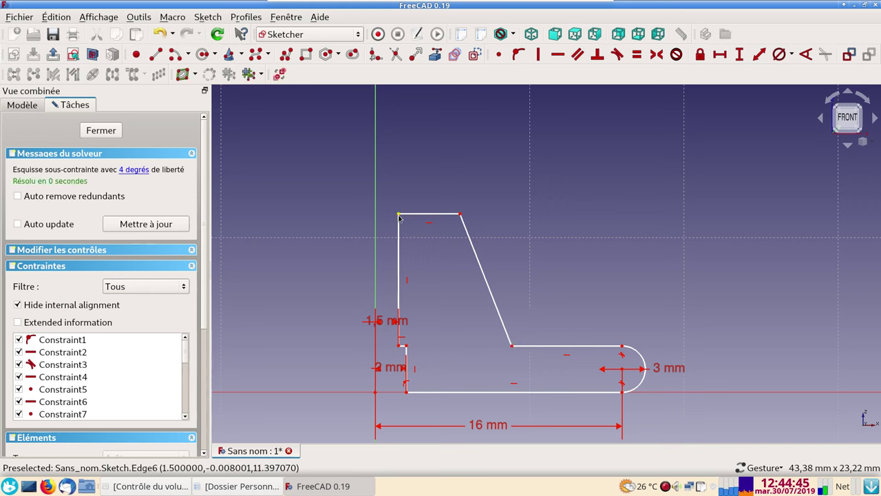
pyautogui.moveTo(399, 216); pyautogui.dragTo(400, 158)
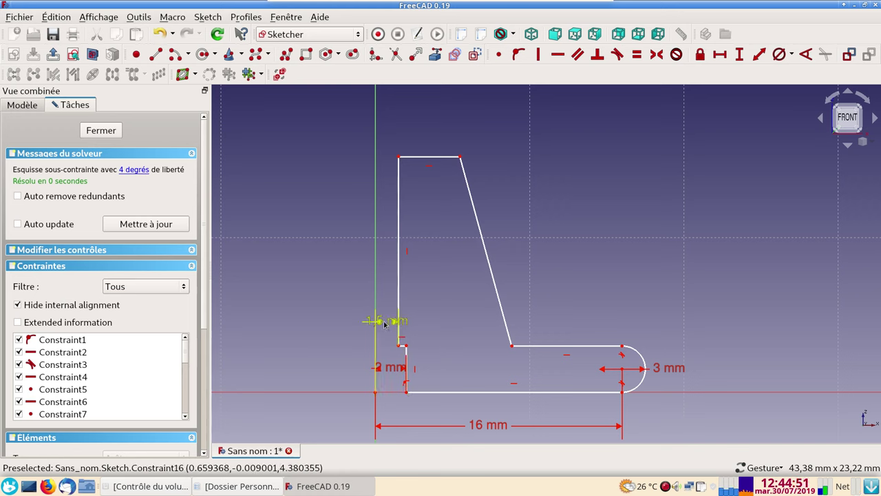
pyautogui.moveTo(390, 369); pyautogui.dragTo(341, 404)
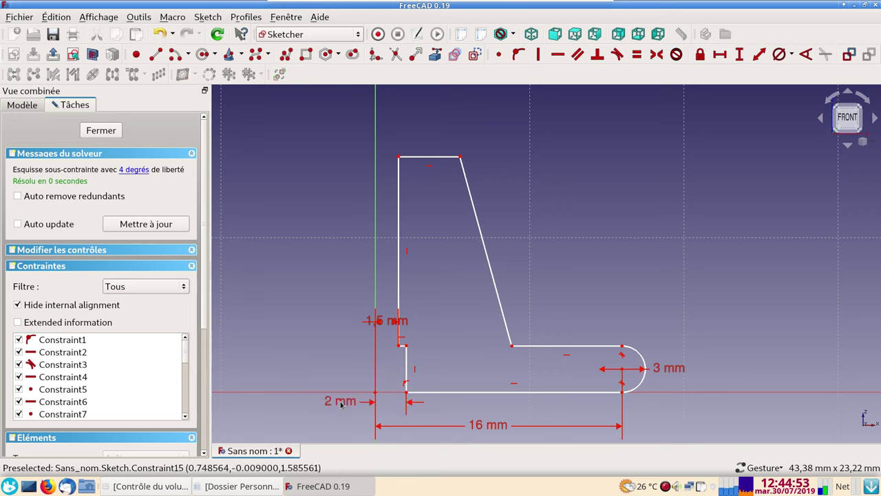
pyautogui.moveTo(375, 320)
pyautogui.mouseDown()
pyautogui.moveTo(343, 351)
pyautogui.moveTo(319, 357)
pyautogui.mouseUp()
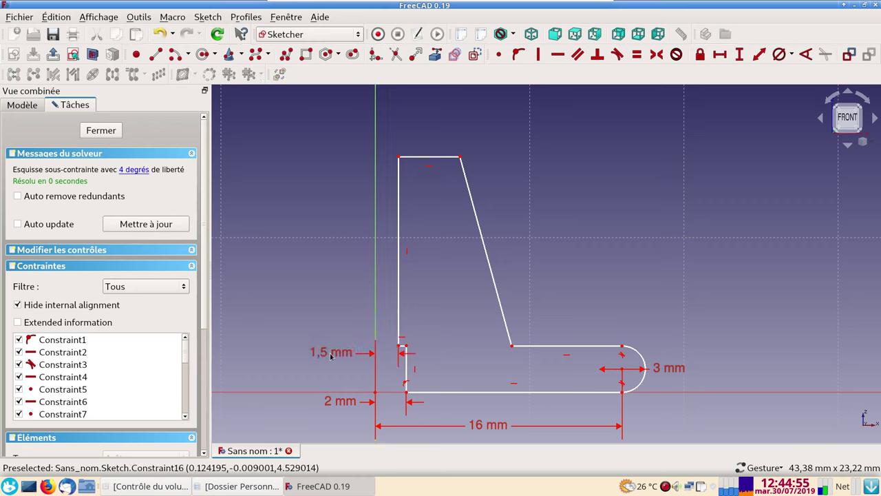
# Change the step's 2 mm horizontal dimension to 4 mm
pyautogui.doubleClick(341, 402)
pyautogui.write('4')
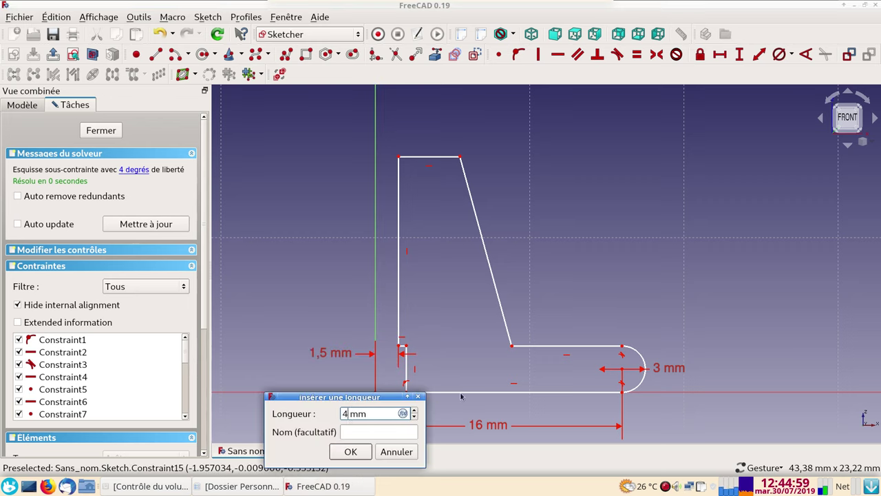
pyautogui.press('Return')
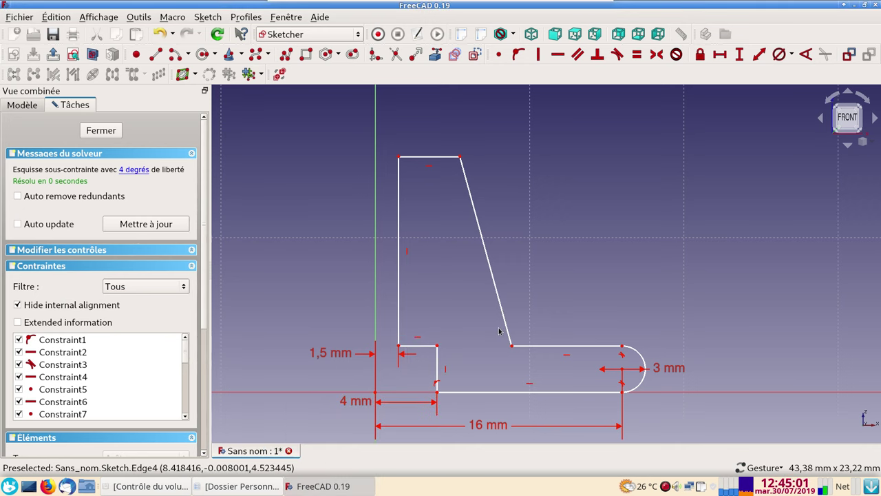
pyautogui.click(418, 339)
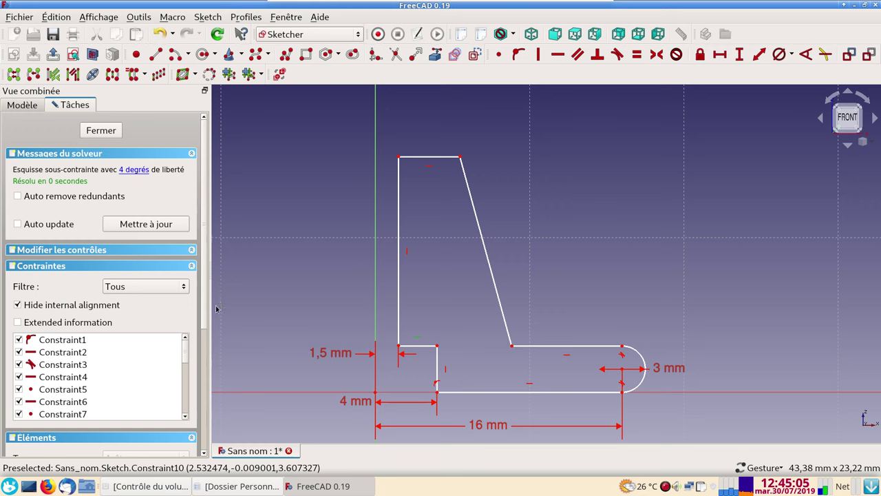
pyautogui.moveTo(205, 310); pyautogui.dragTo(188, 354)
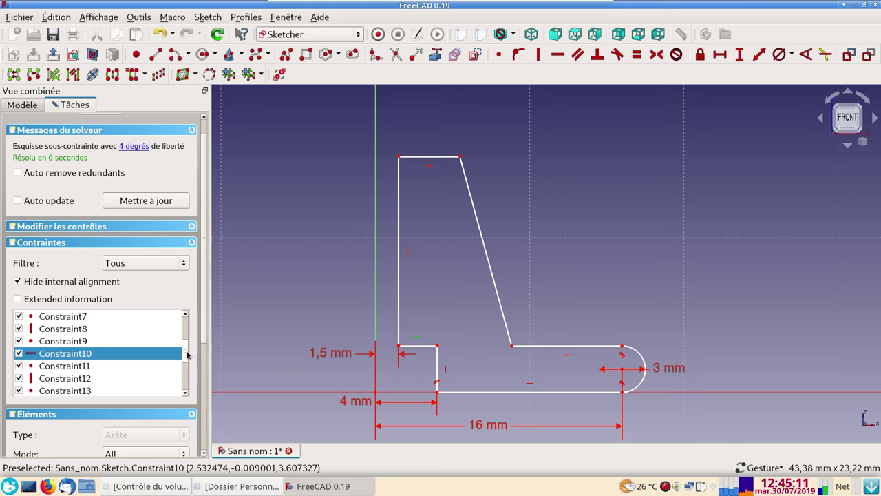
# Replace the step's horizontal constraint with a -30° angle and raise the chamfer up the left side
pyautogui.moveTo(187, 354); pyautogui.dragTo(187, 325)
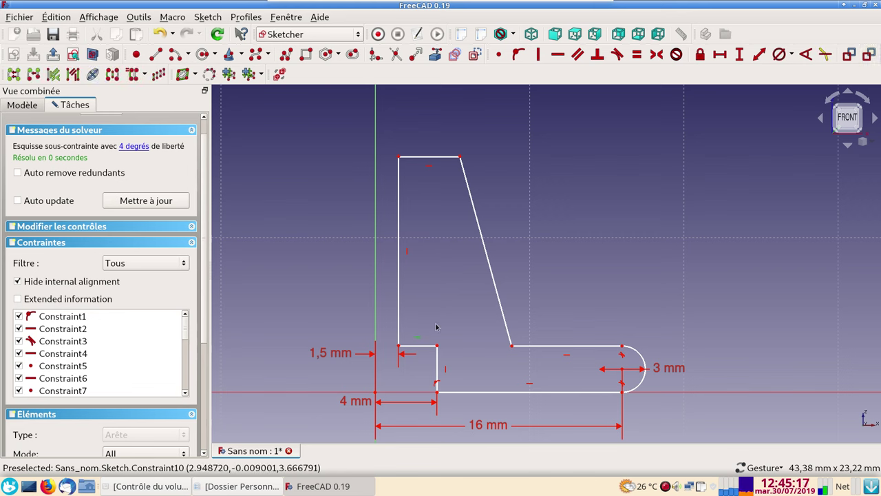
pyautogui.press('Delete')
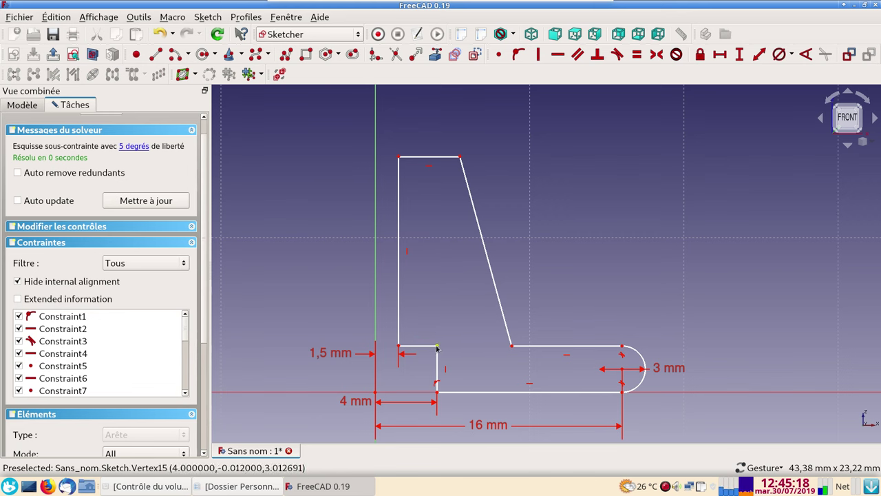
pyautogui.moveTo(436, 345); pyautogui.dragTo(429, 373)
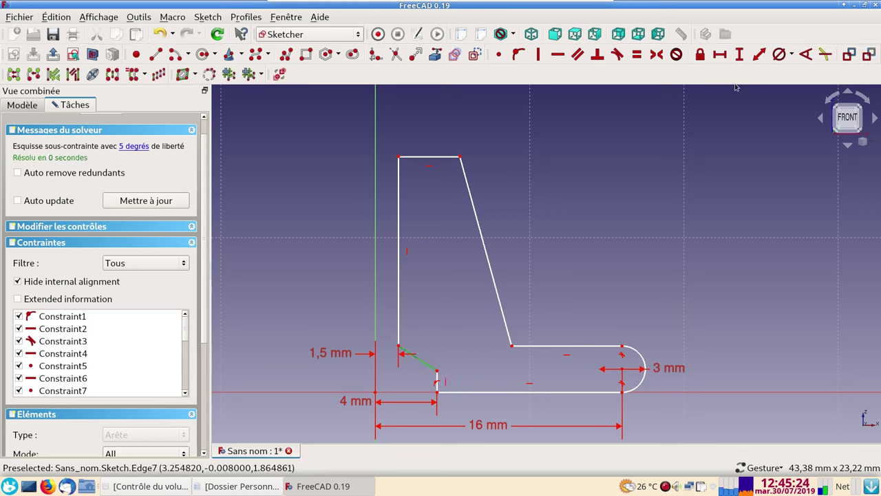
pyautogui.click(805, 53)
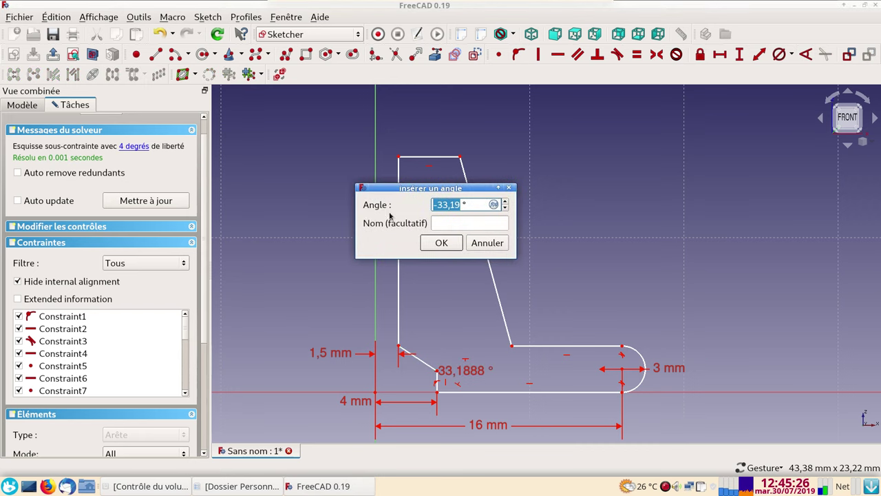
pyautogui.write('-')
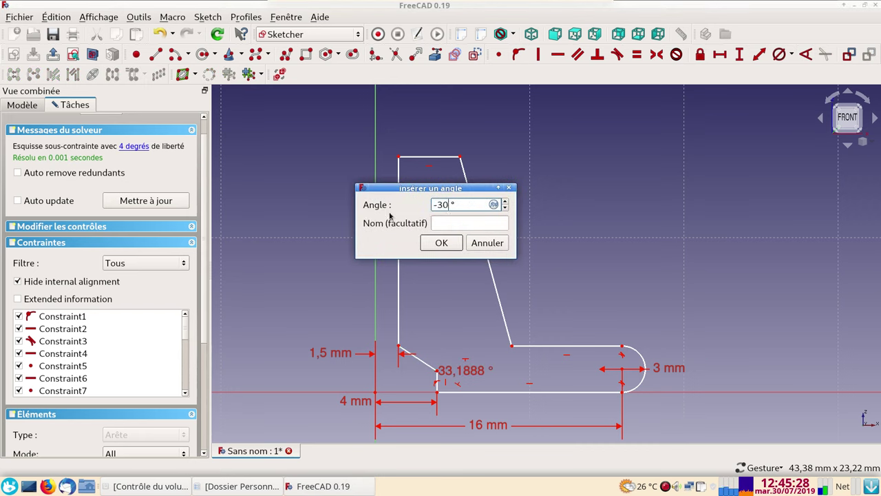
pyautogui.press('Return')
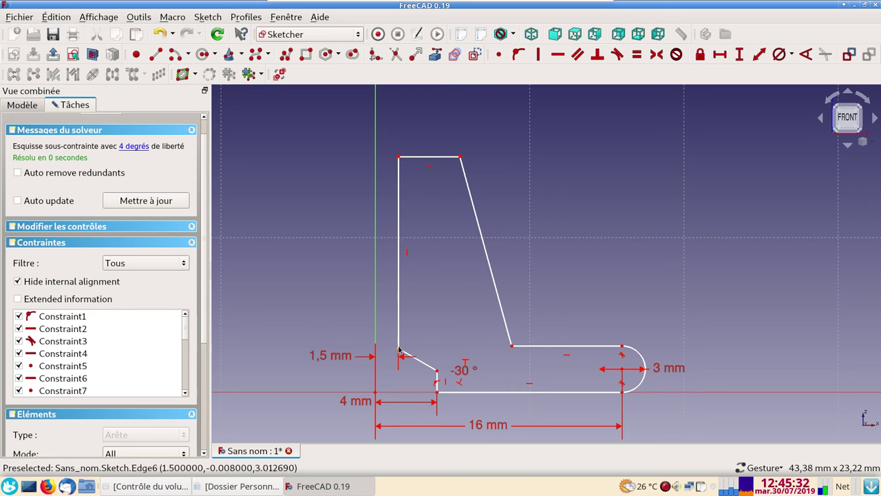
pyautogui.moveTo(397, 346); pyautogui.dragTo(403, 289)
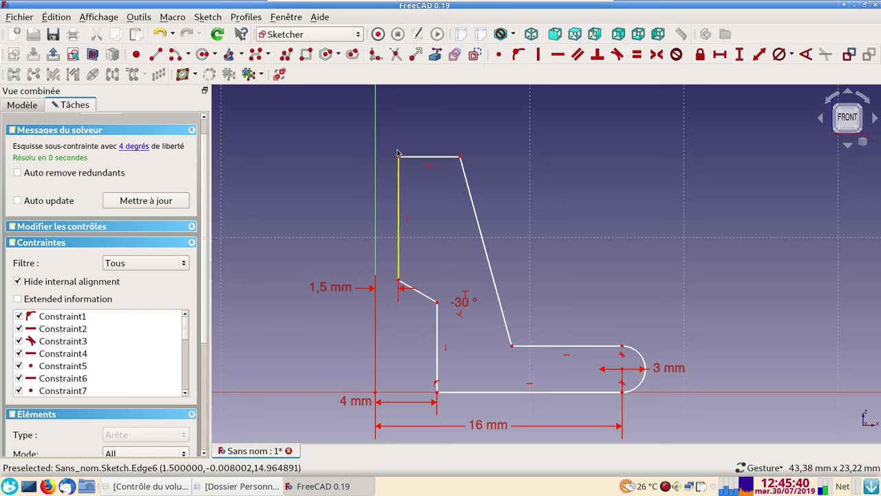
# Fix the upper left edge at 8 mm tall, with its dimension placed to the left
pyautogui.click(400, 219)
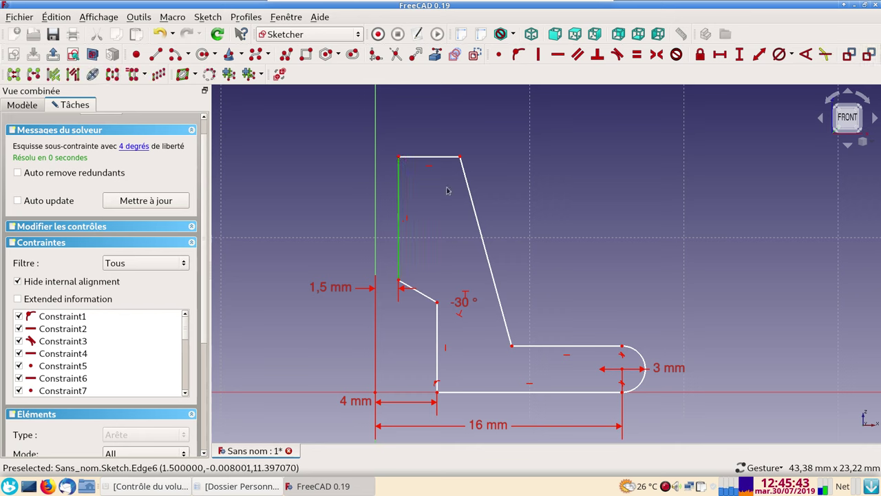
pyautogui.click(739, 55)
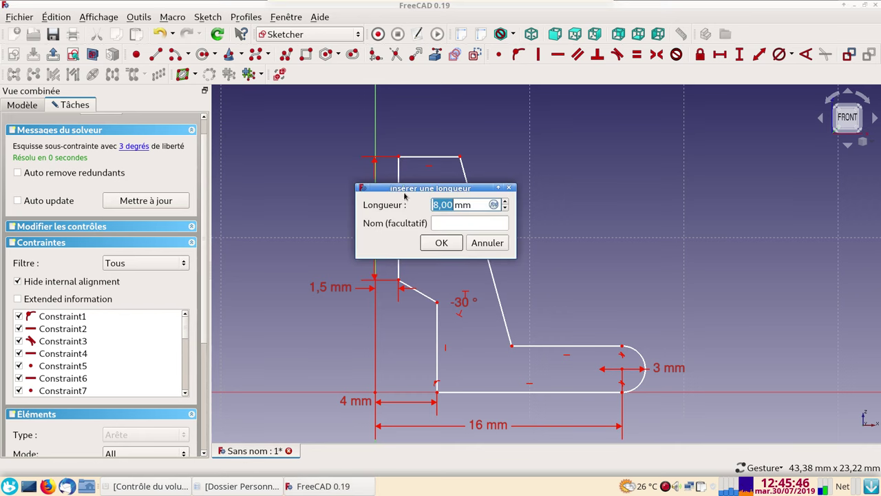
pyautogui.press('Return')
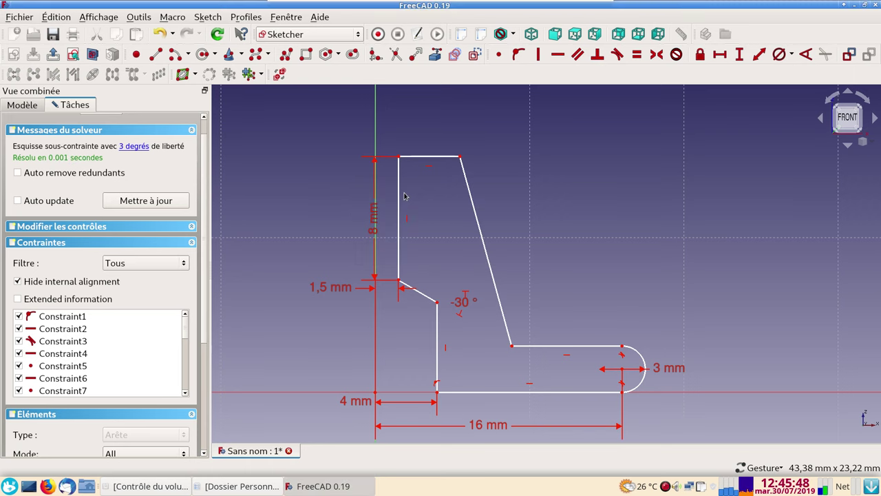
pyautogui.moveTo(372, 218); pyautogui.dragTo(324, 219)
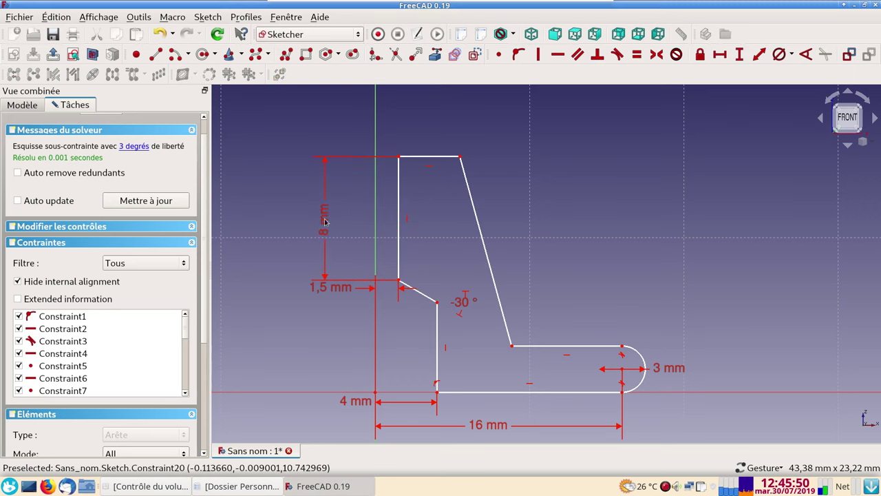
# Set the top-left corner 16 mm above the origin
pyautogui.click(399, 157)
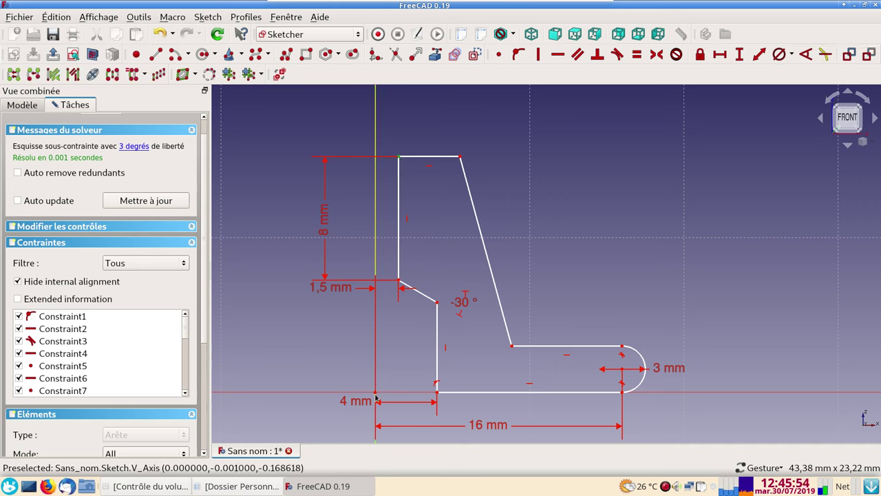
pyautogui.click(739, 55)
pyautogui.write('16')
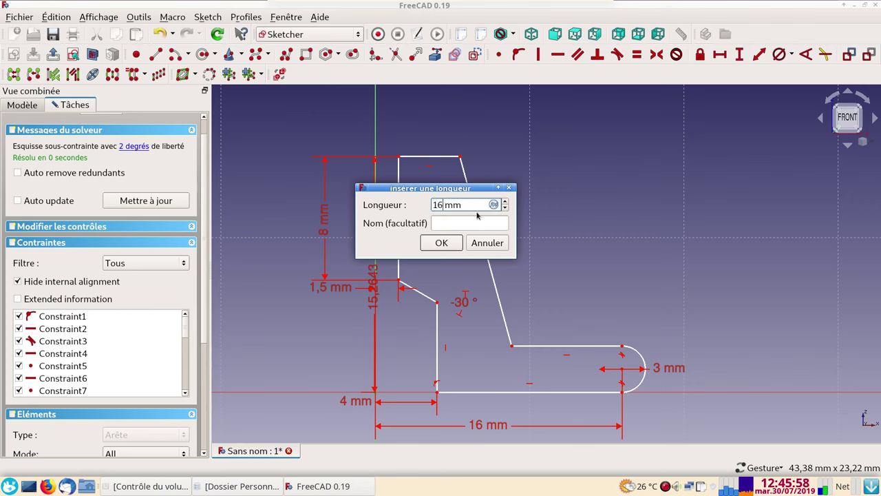
pyautogui.press('Return')
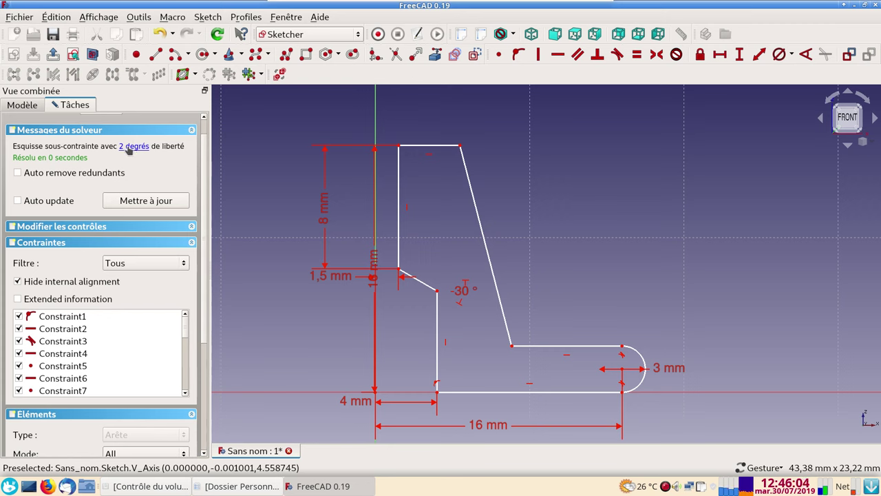
# Reposition the profile's free top-right corner to reshape the slant
pyautogui.click(127, 148)
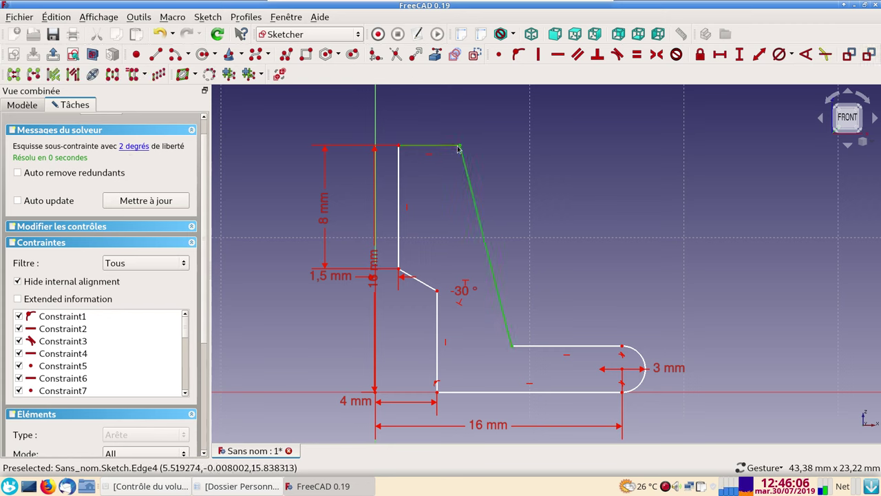
pyautogui.moveTo(458, 148); pyautogui.dragTo(455, 163)
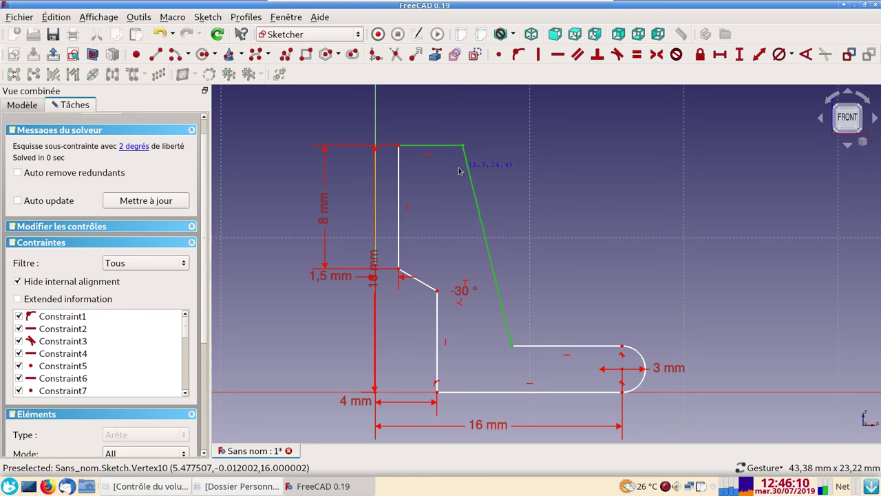
pyautogui.moveTo(456, 163); pyautogui.dragTo(446, 162)
# Constrain the top edge to 4 mm wide, correcting the mistyped first value
pyautogui.click(430, 146)
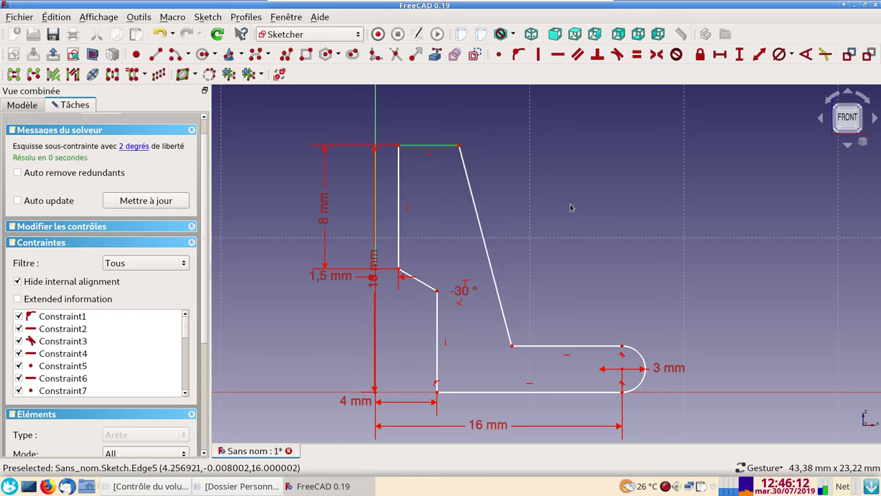
pyautogui.click(720, 53)
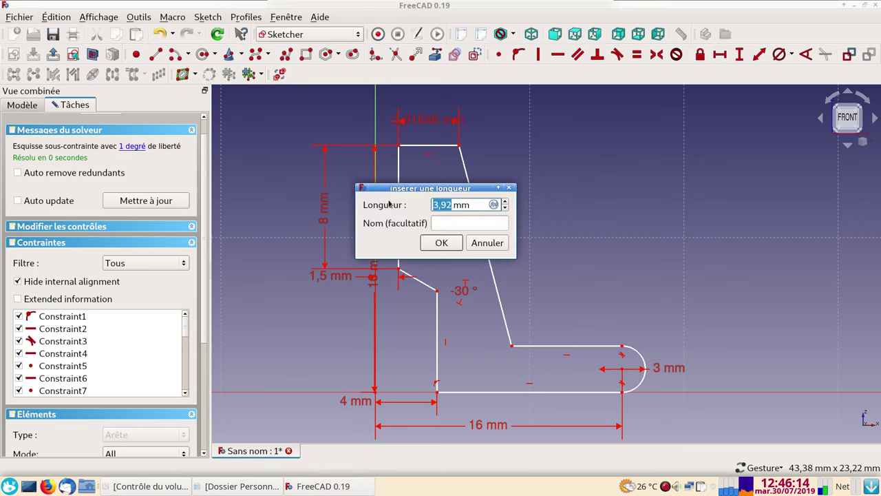
pyautogui.write('42')
pyautogui.press('Return')
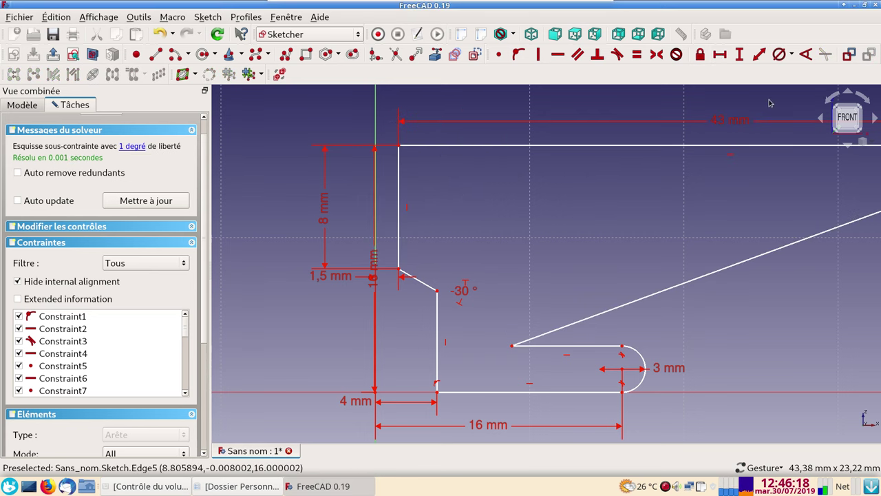
pyautogui.doubleClick(725, 122)
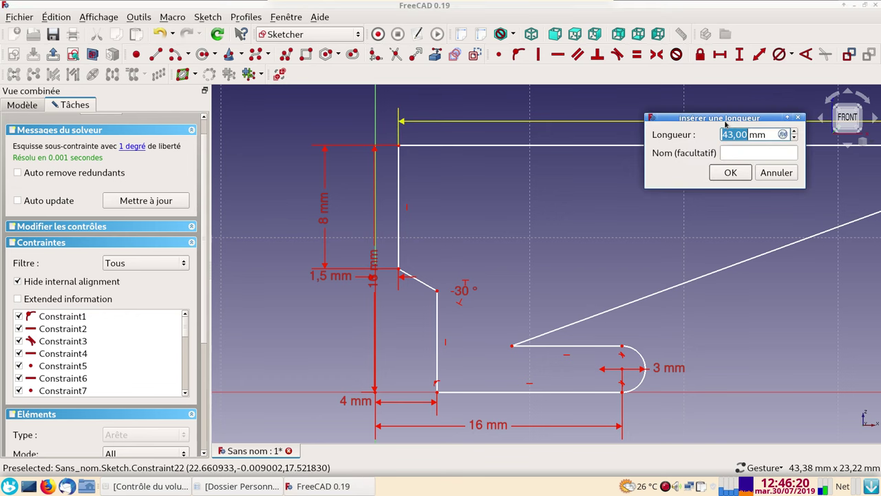
pyautogui.write('4')
pyautogui.press('Return')
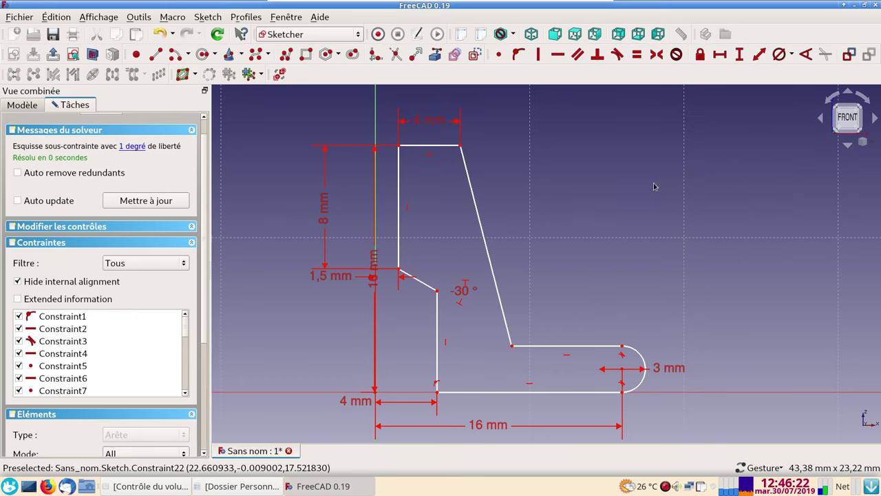
# Fix the slanted edge's lower corner 8 mm horizontally from the axis, fully constraining the sketch
pyautogui.click(137, 147)
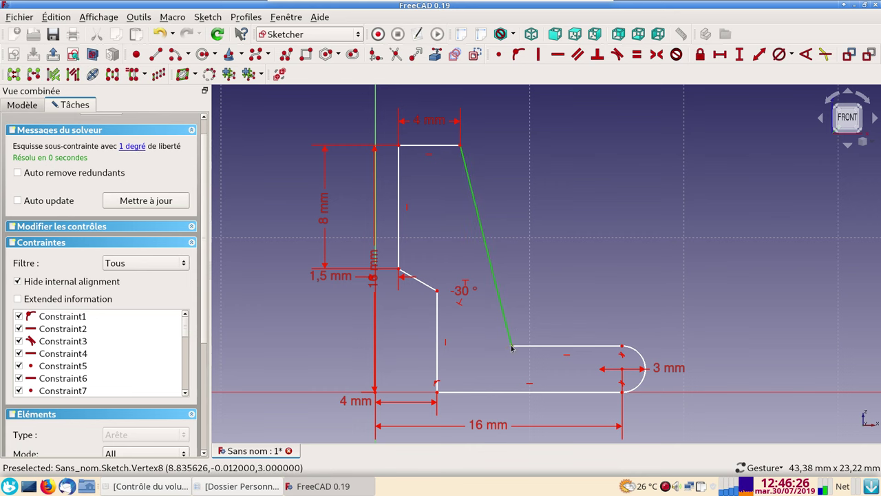
pyautogui.click(493, 287)
pyautogui.moveTo(493, 287)
pyautogui.mouseDown()
pyautogui.moveTo(534, 296)
pyautogui.moveTo(497, 296)
pyautogui.mouseUp()
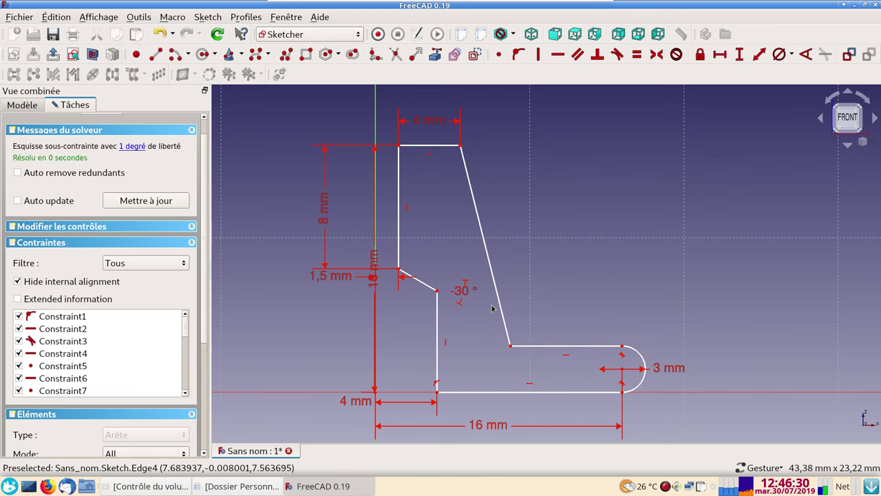
pyautogui.click(506, 352)
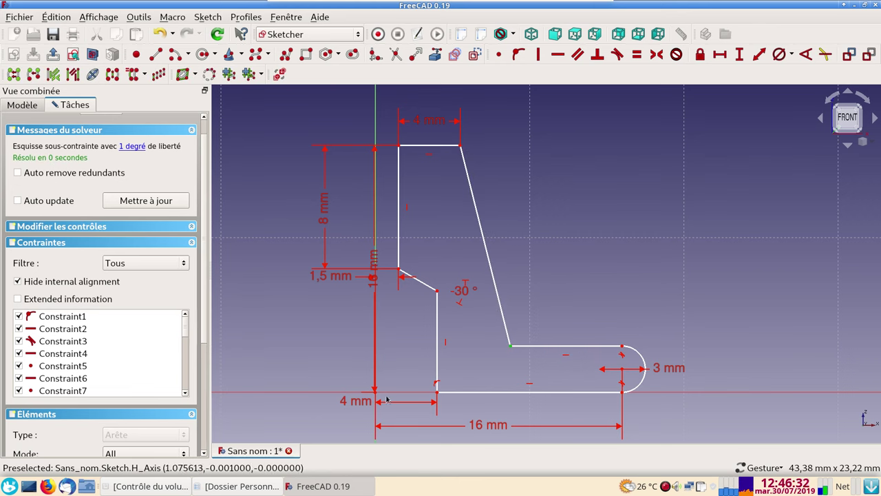
pyautogui.click(719, 54)
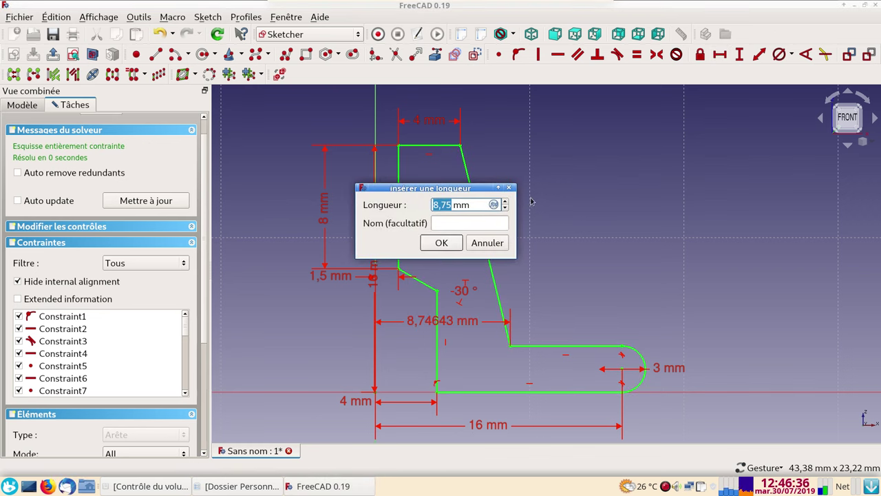
pyautogui.write('8')
pyautogui.press('Return')
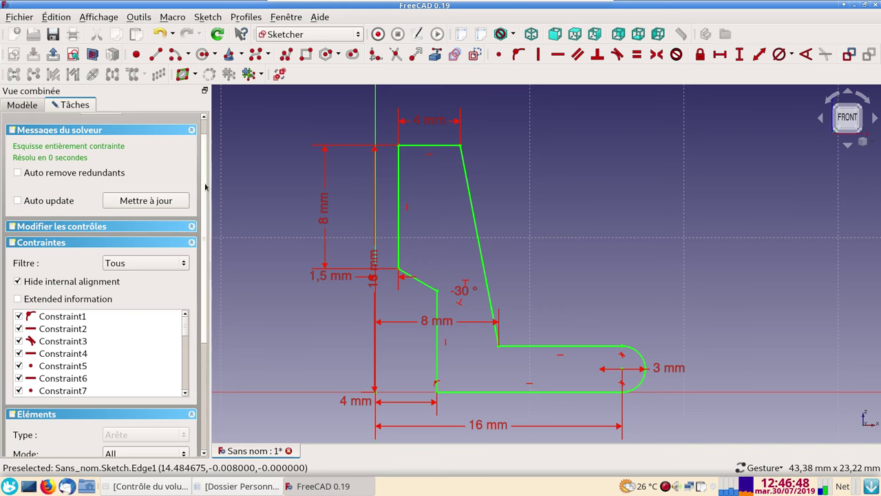
# Close the finished sketch and view it from the front
pyautogui.scroll(2, 204, 185)
pyautogui.click(102, 130)
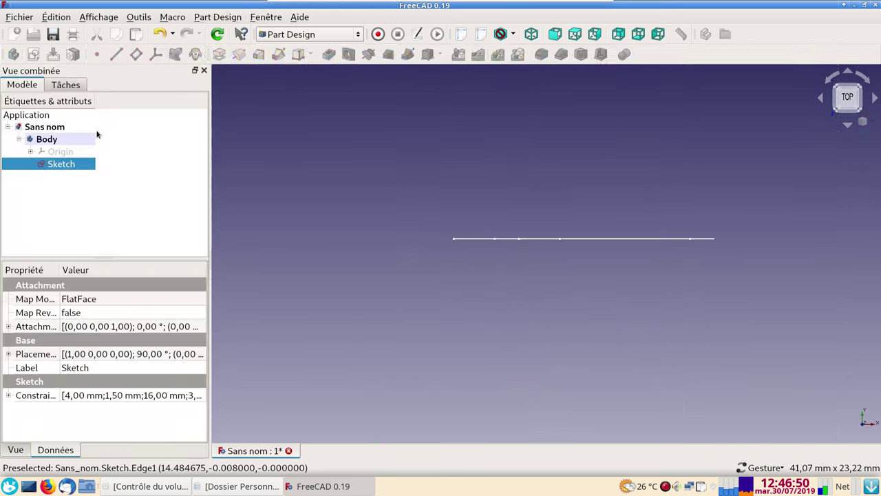
pyautogui.scroll(-2, 490, 309)
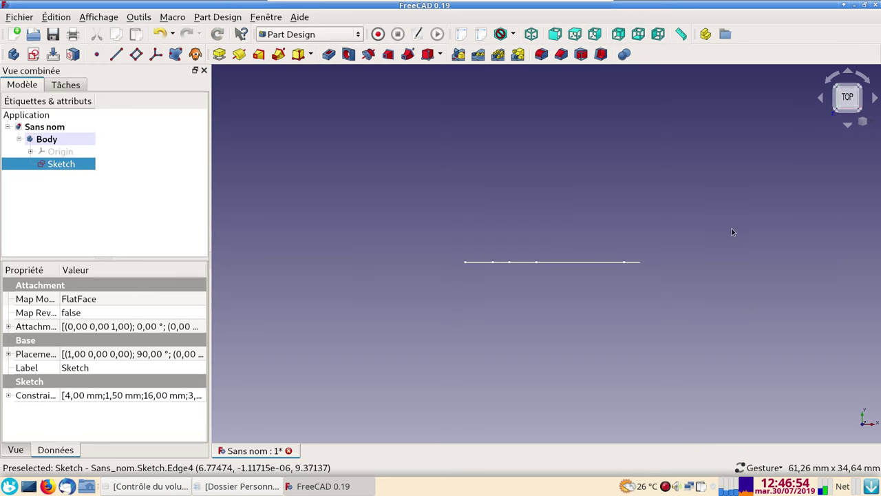
pyautogui.press('1')
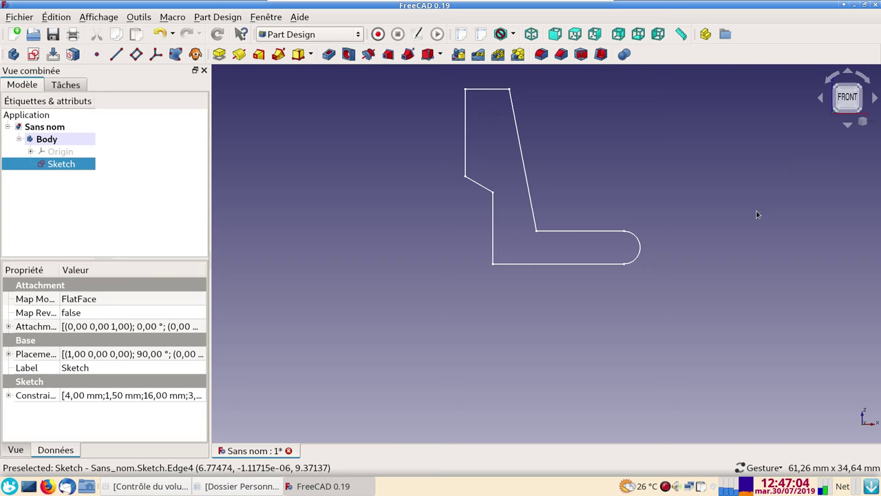
pyautogui.moveTo(736, 221); pyautogui.dragTo(725, 290, button='right')
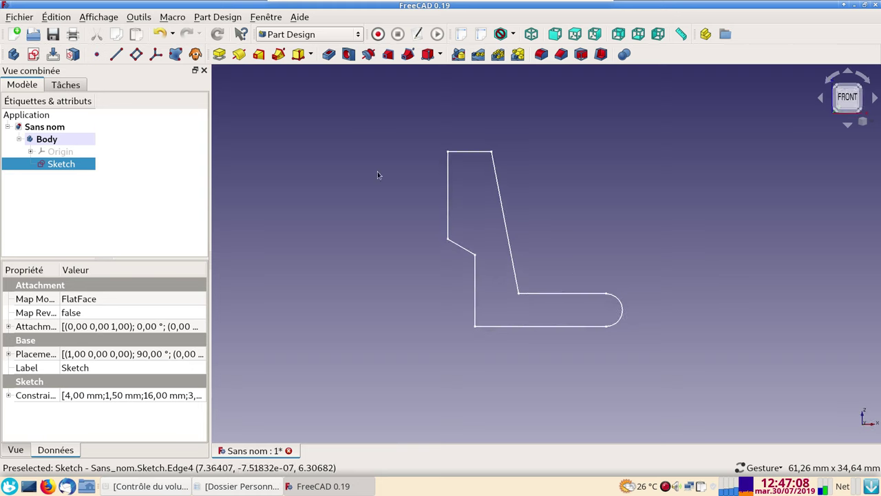
# Revolve the sketch 360° into a solid and expand the Revolution in the tree
pyautogui.click(241, 60)
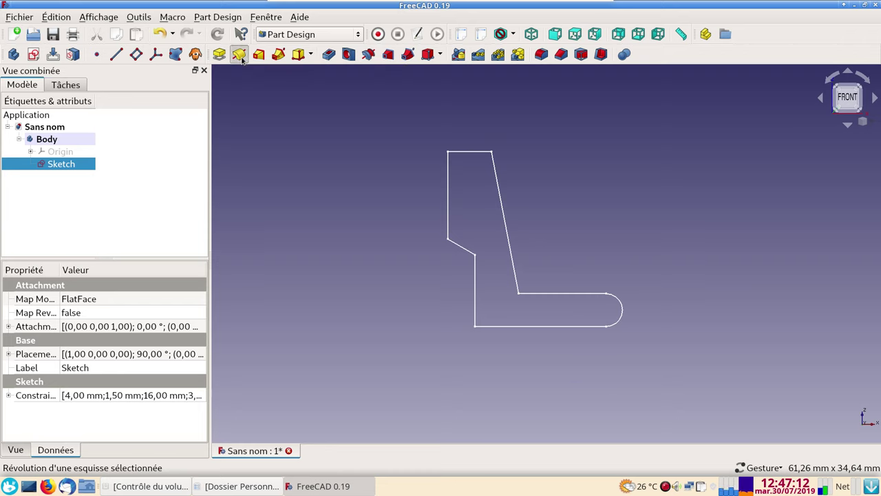
pyautogui.moveTo(376, 195)
pyautogui.mouseDown()
pyautogui.moveTo(507, 234)
pyautogui.moveTo(526, 152)
pyautogui.moveTo(731, 270)
pyautogui.moveTo(636, 325)
pyautogui.moveTo(631, 183)
pyautogui.moveTo(310, 276)
pyautogui.moveTo(337, 305)
pyautogui.moveTo(665, 252)
pyautogui.moveTo(614, 324)
pyautogui.moveTo(596, 308)
pyautogui.mouseUp()
pyautogui.click(81, 110)
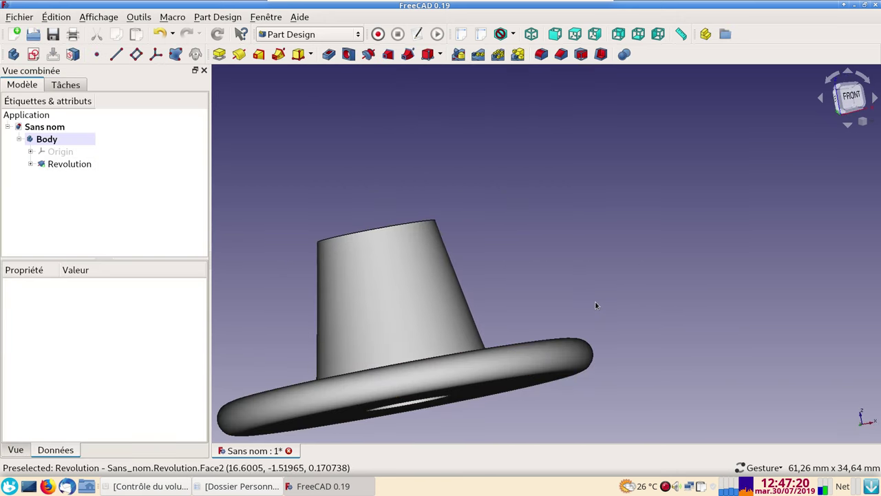
pyautogui.press('1')
pyautogui.scroll(-2, 584, 314)
pyautogui.moveTo(589, 306); pyautogui.dragTo(693, 272, button='right')
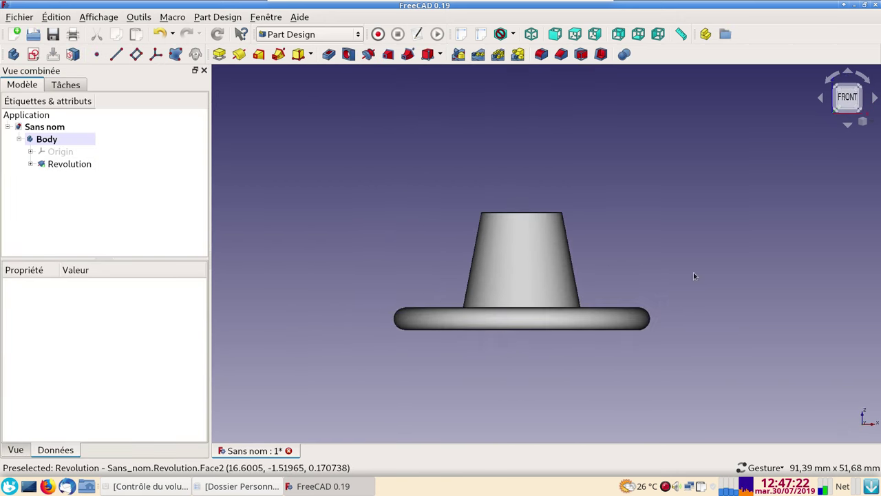
pyautogui.click(30, 164)
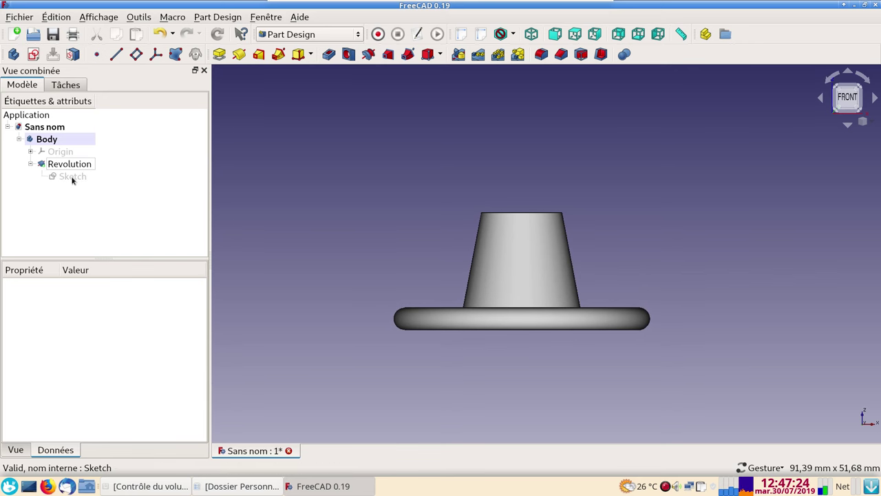
pyautogui.doubleClick(72, 177)
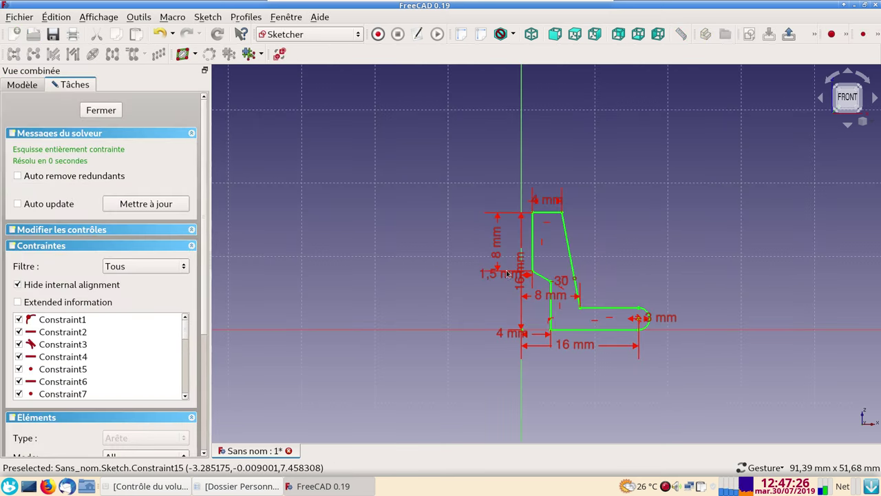
pyautogui.moveTo(523, 285); pyautogui.dragTo(411, 292)
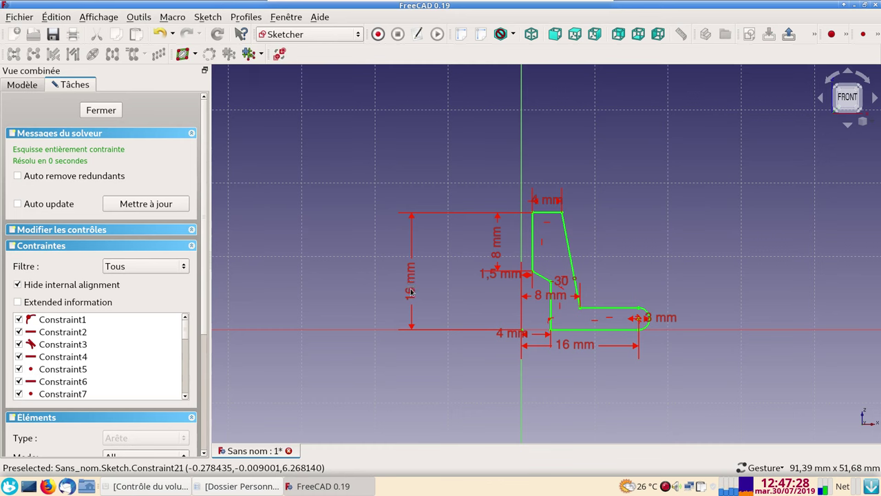
pyautogui.doubleClick(411, 292)
pyautogui.write('2')
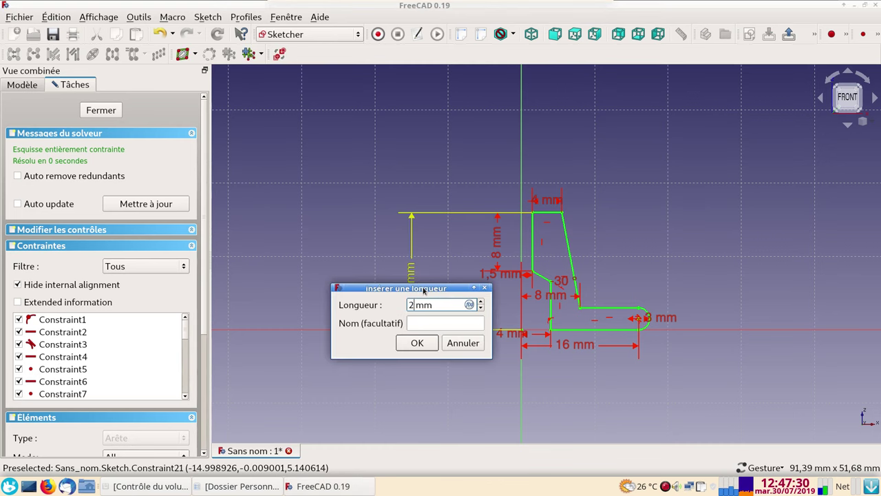
pyautogui.write('0')
pyautogui.press('Return')
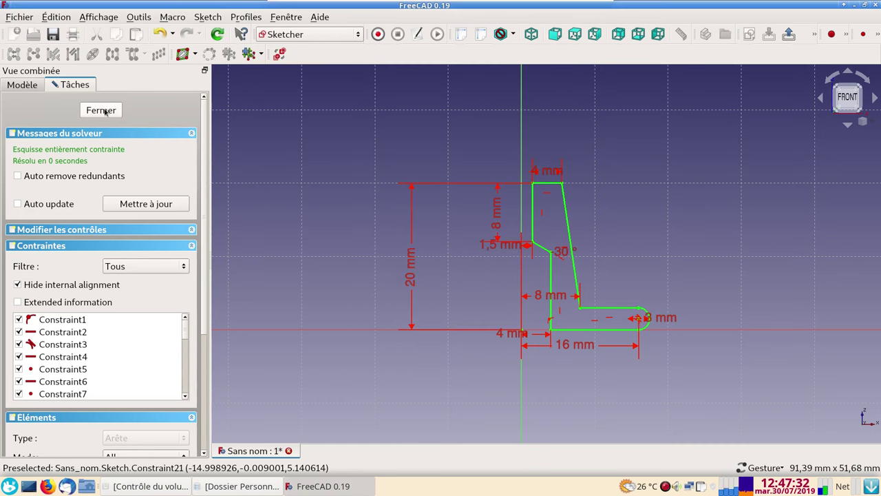
pyautogui.click(103, 110)
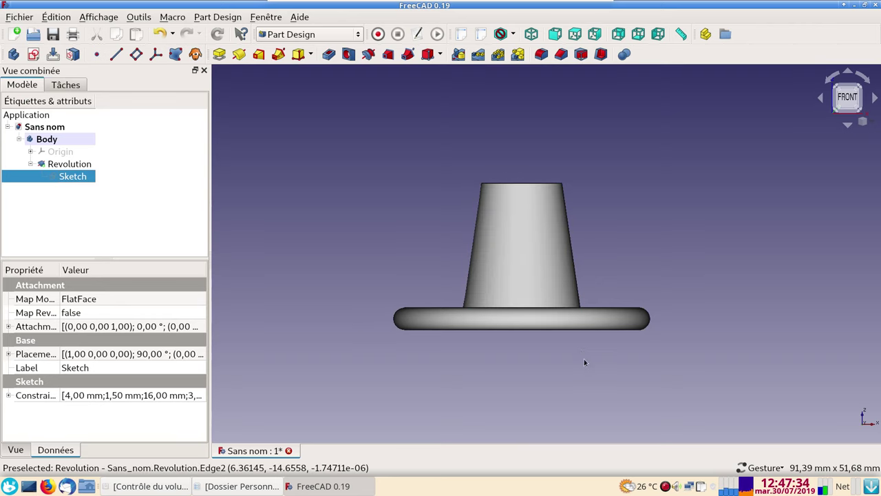
pyautogui.moveTo(583, 358); pyautogui.dragTo(570, 350)
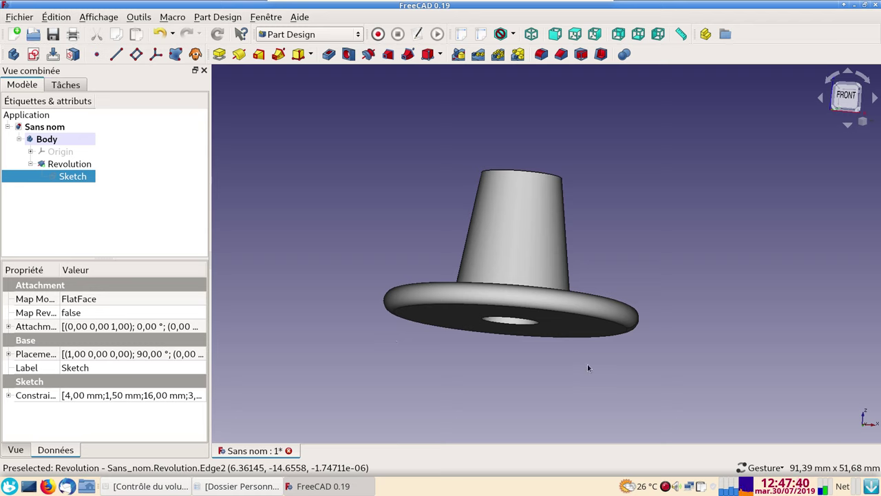
pyautogui.moveTo(693, 274); pyautogui.dragTo(674, 191)
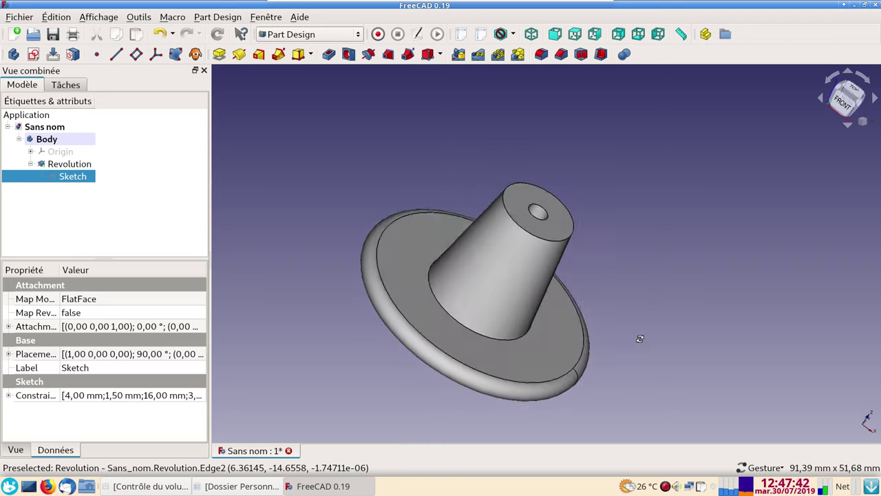
pyautogui.moveTo(330, 253)
pyautogui.mouseDown()
pyautogui.moveTo(507, 314)
pyautogui.moveTo(408, 292)
pyautogui.mouseUp()
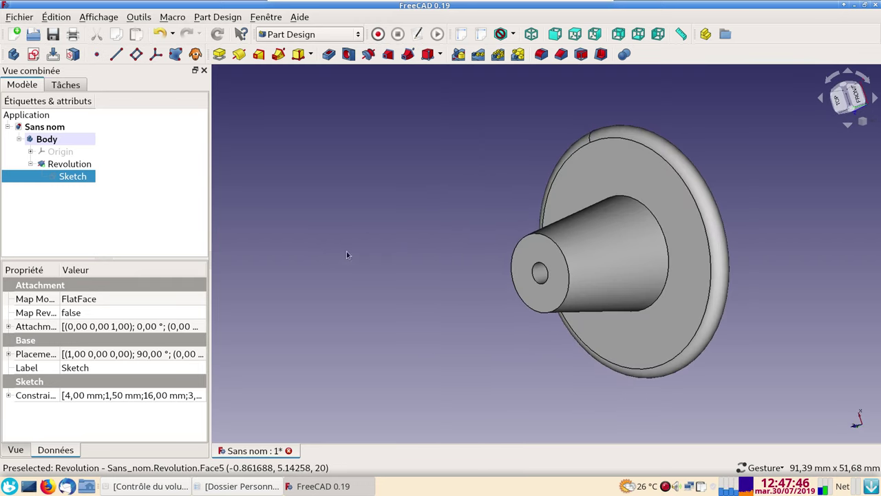
pyautogui.click(311, 55)
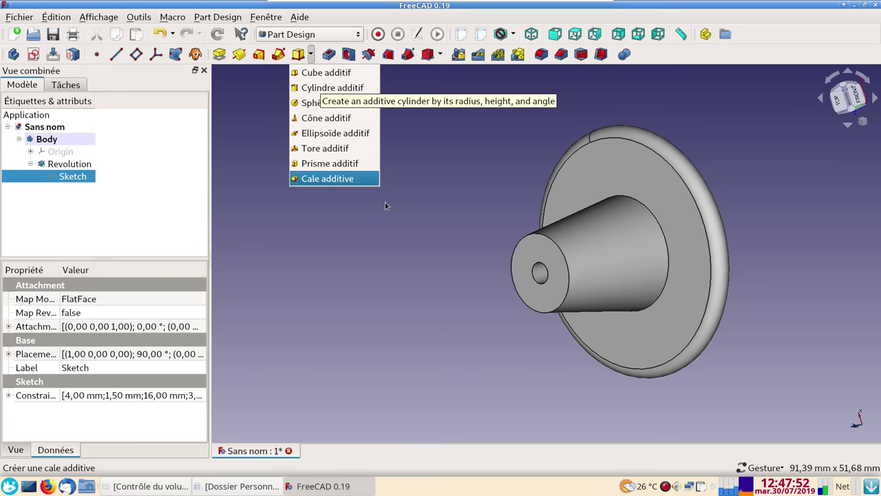
pyautogui.click(407, 267)
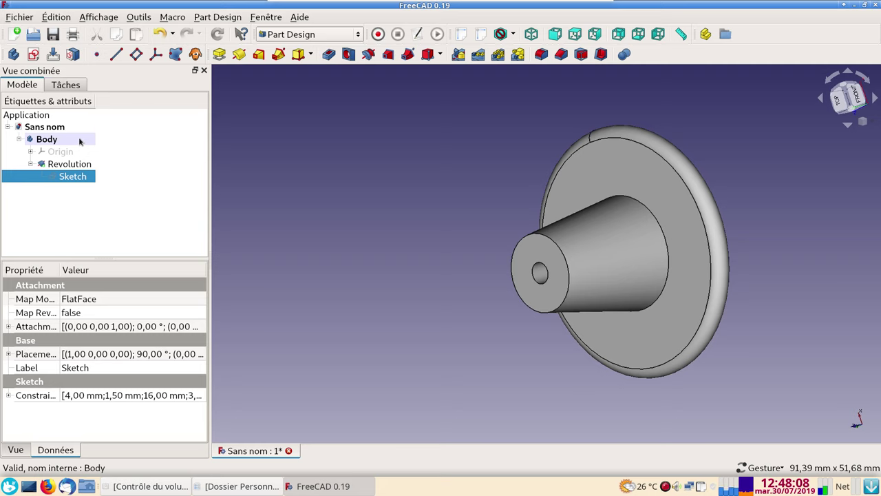
pyautogui.rightClick(79, 138)
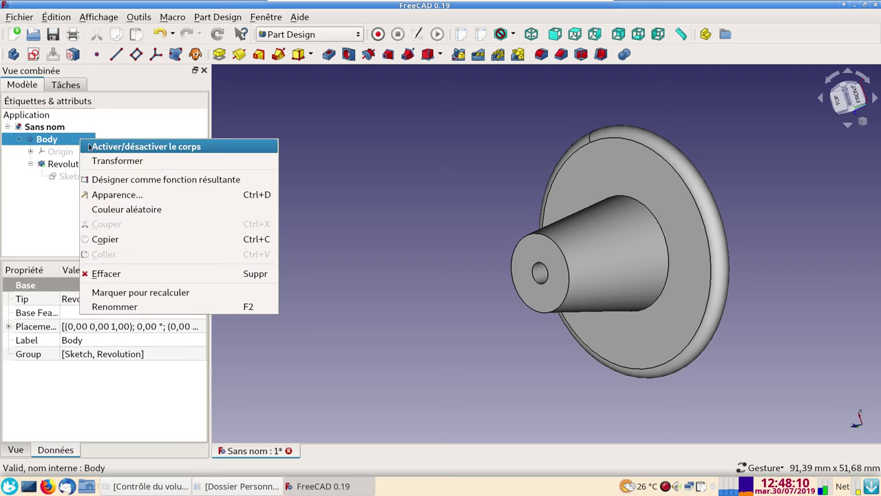
# Deactivate the original Body and create a new empty body, Body001
pyautogui.click(141, 128)
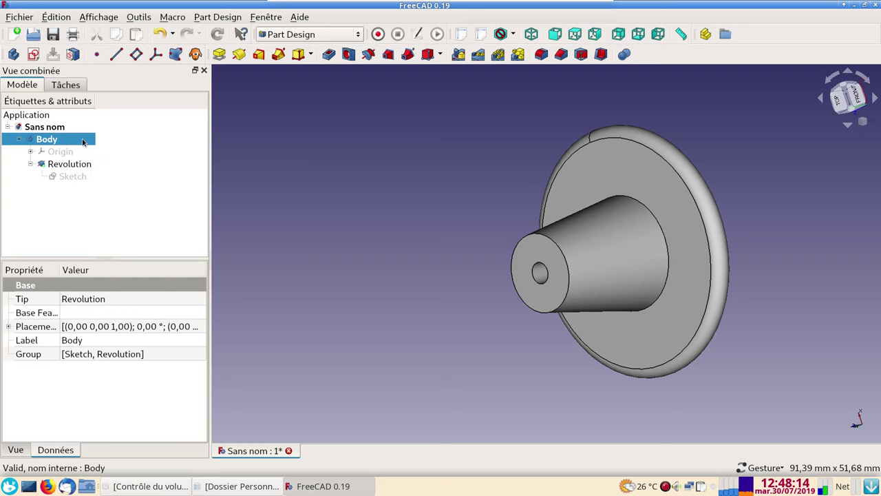
pyautogui.doubleClick(82, 142)
pyautogui.click(2, 150)
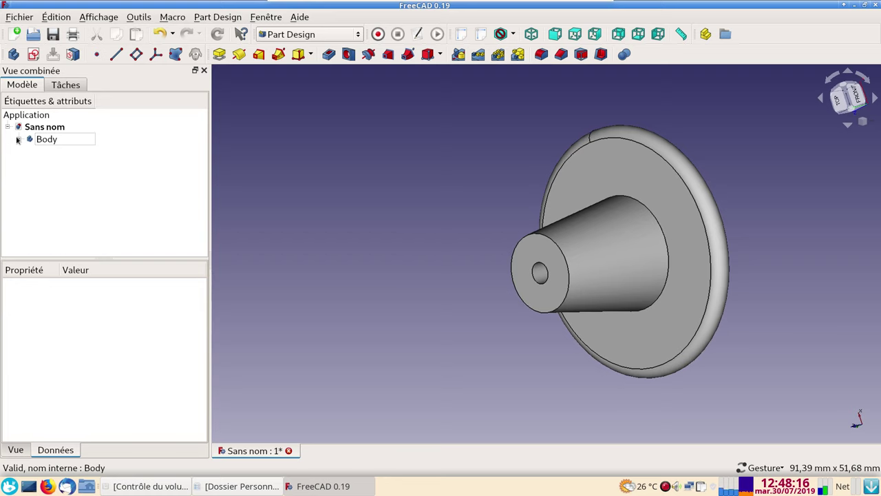
pyautogui.click(19, 139)
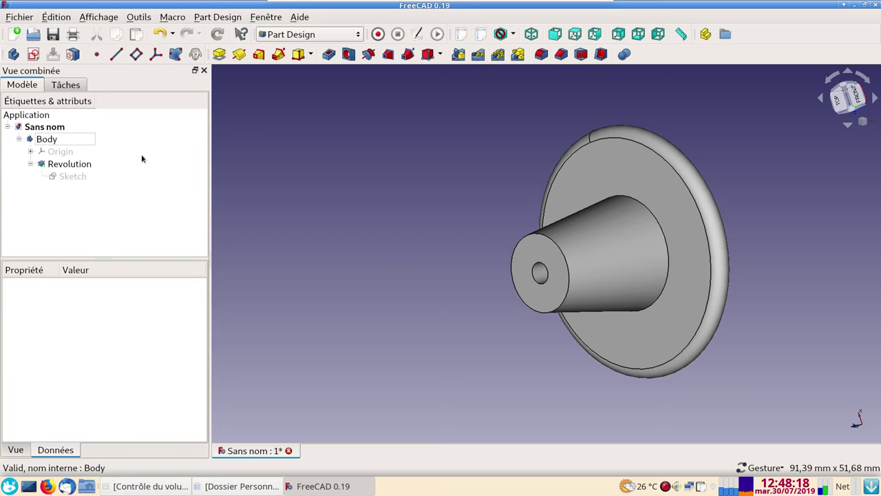
pyautogui.click(13, 55)
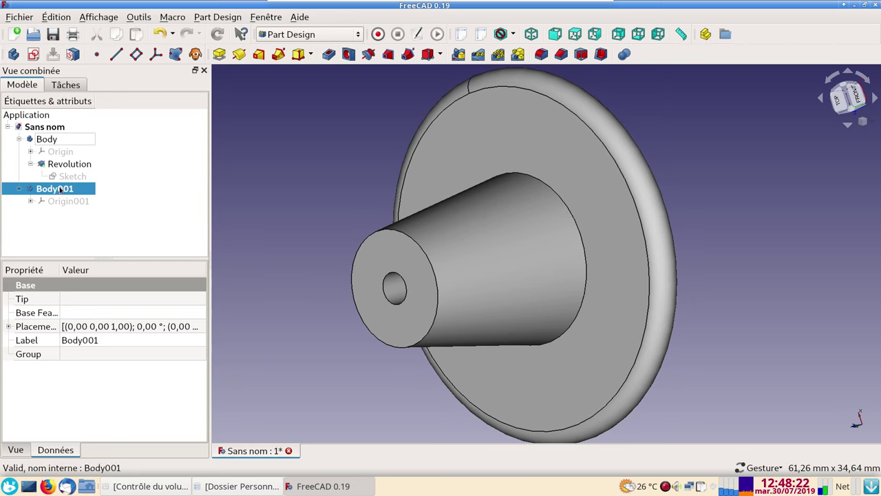
pyautogui.click(81, 204)
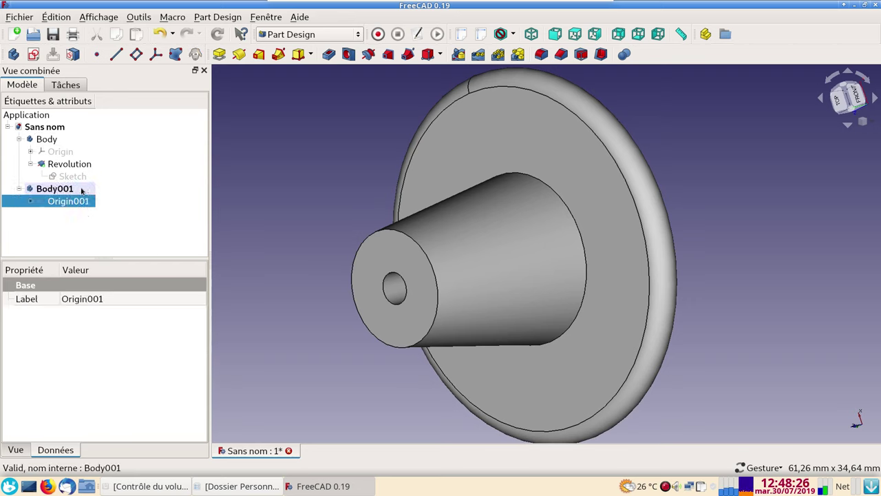
pyautogui.click(81, 191)
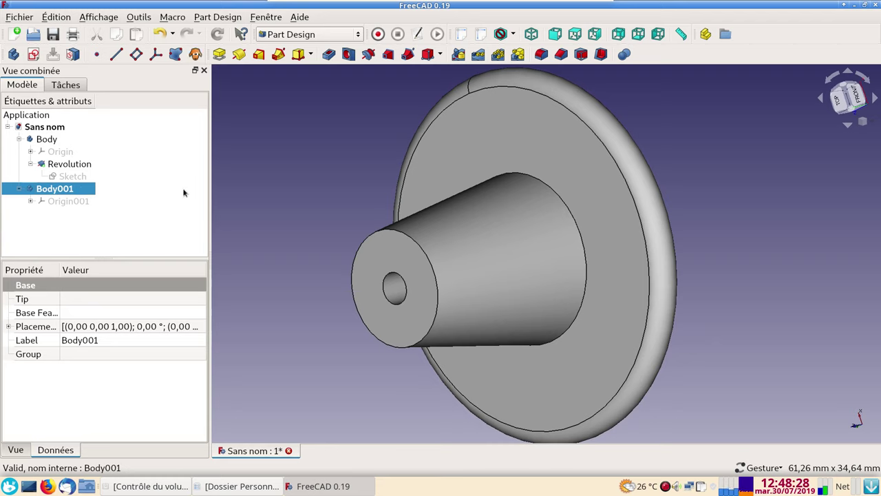
# Add an additive cylinder to Body001 with a 10 mm radius and 3 mm height
pyautogui.click(310, 55)
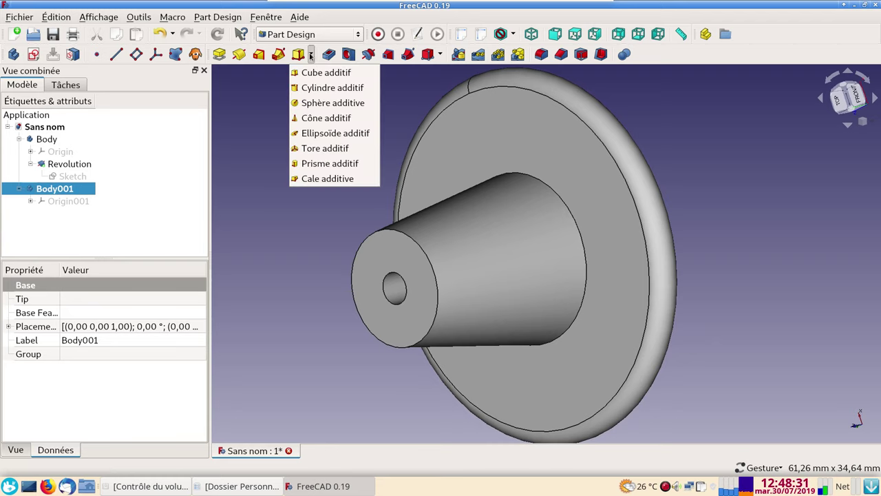
pyautogui.click(319, 88)
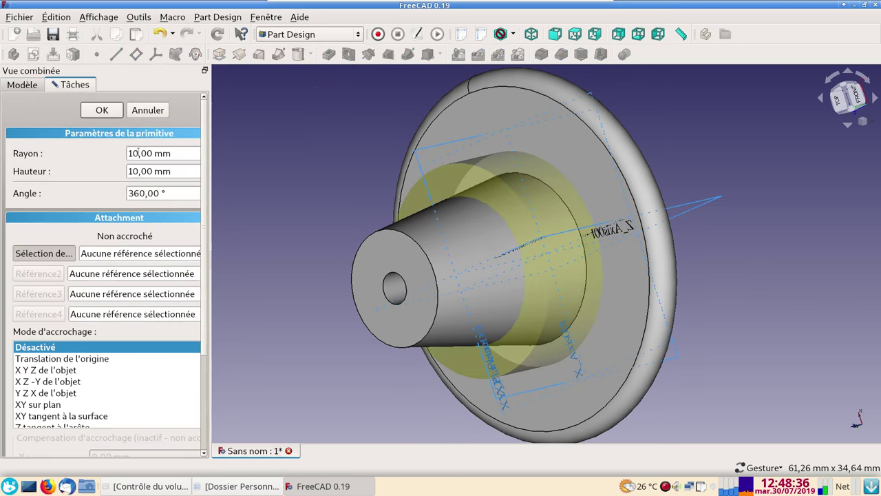
pyautogui.moveTo(138, 152); pyautogui.dragTo(129, 153)
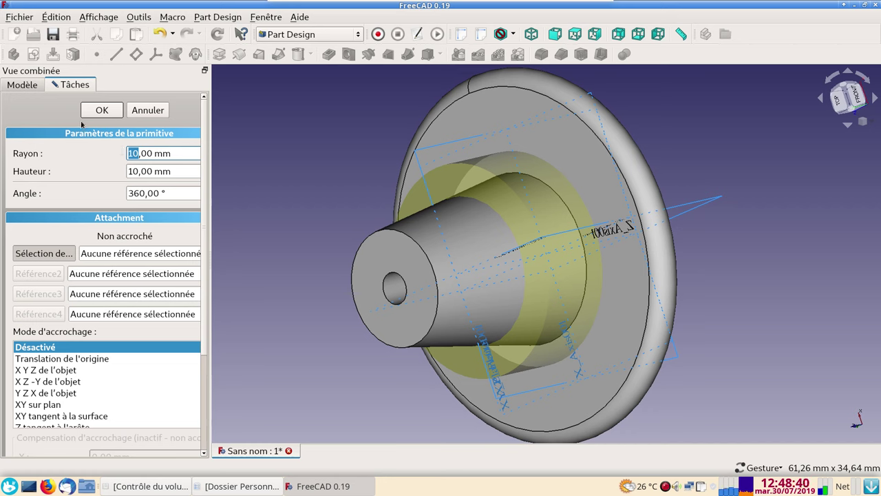
pyautogui.moveTo(137, 170); pyautogui.dragTo(128, 171)
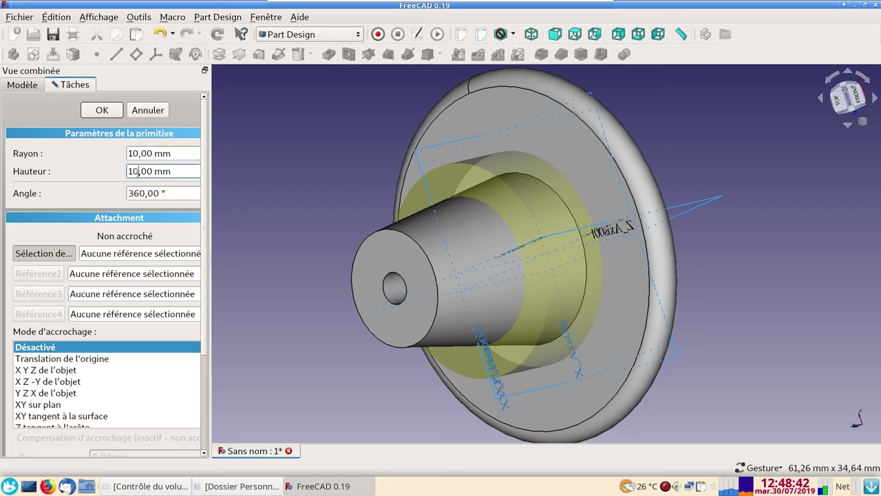
pyautogui.write('3')
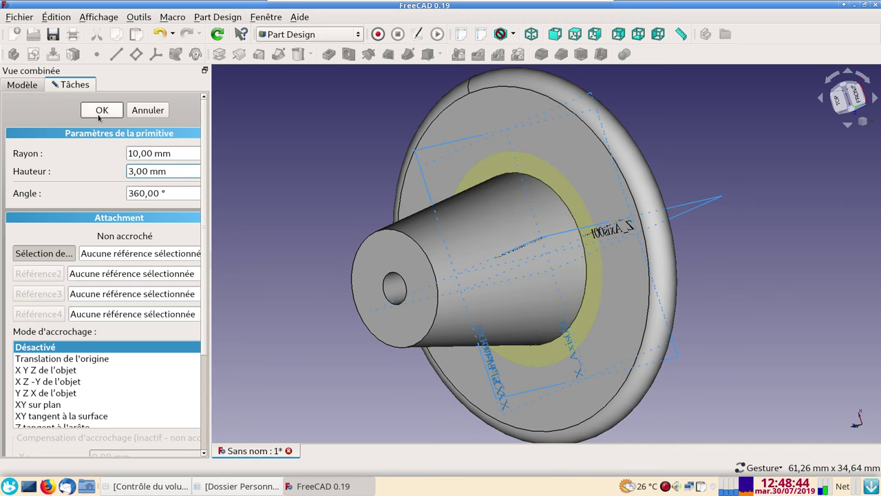
pyautogui.click(102, 112)
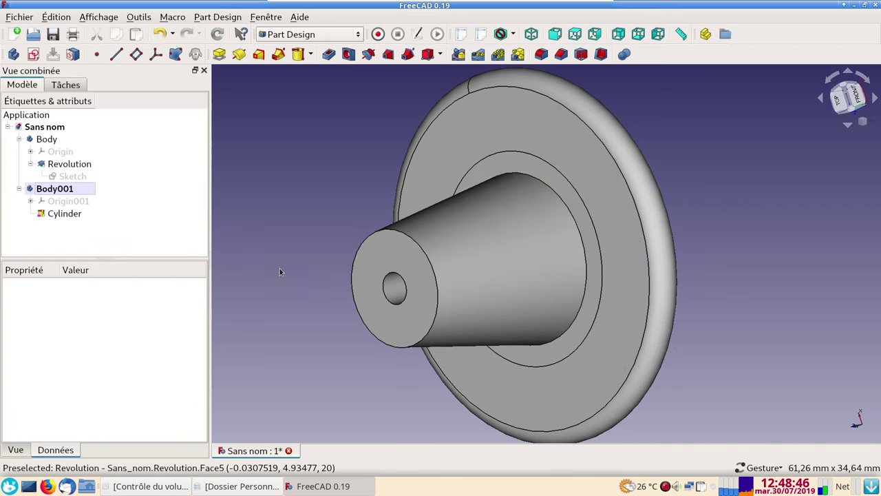
pyautogui.scroll(-2, 436, 268)
pyautogui.moveTo(625, 269); pyautogui.dragTo(592, 275)
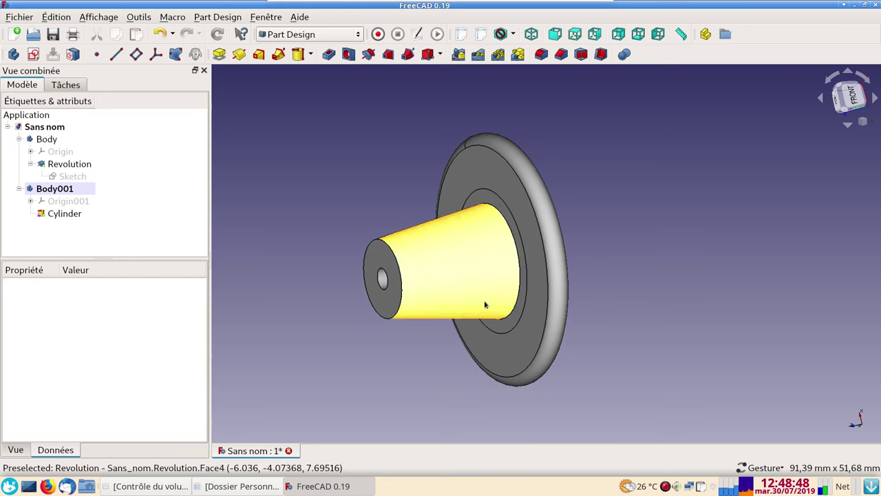
pyautogui.click(452, 270)
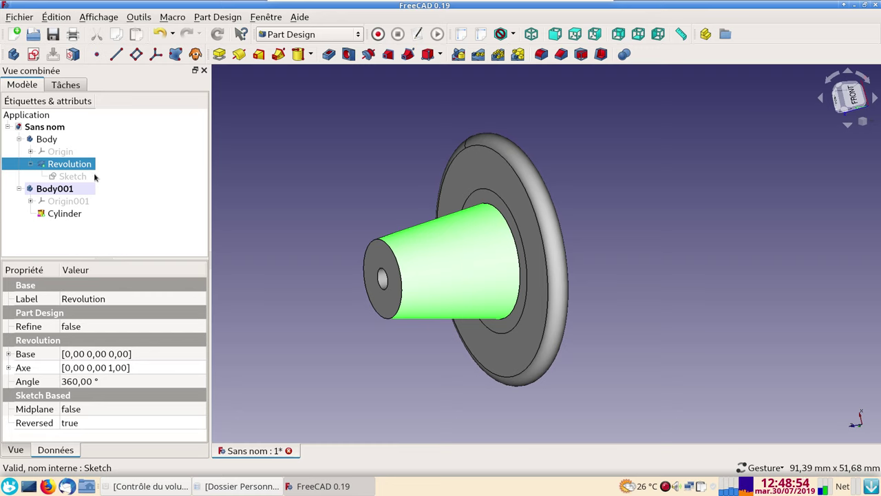
pyautogui.press('space')
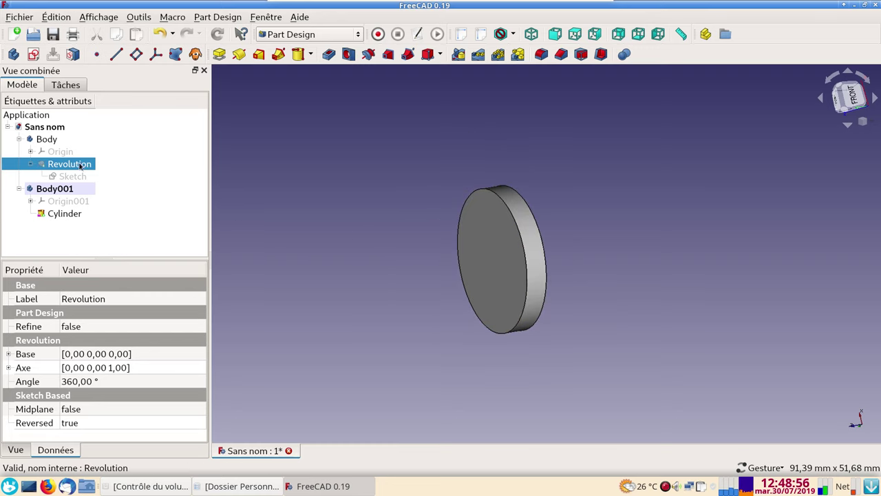
pyautogui.click(65, 138)
pyautogui.click(80, 166)
pyautogui.press('space')
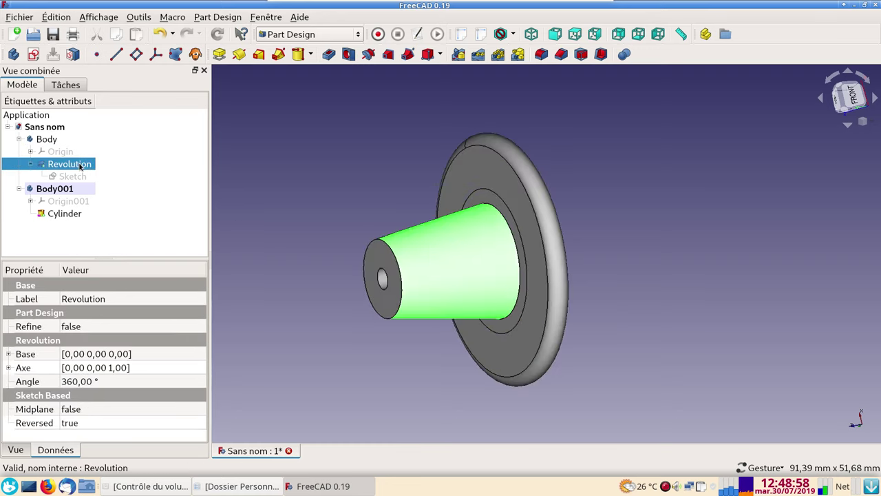
pyautogui.click(69, 140)
pyautogui.press('space')
pyautogui.press('space')
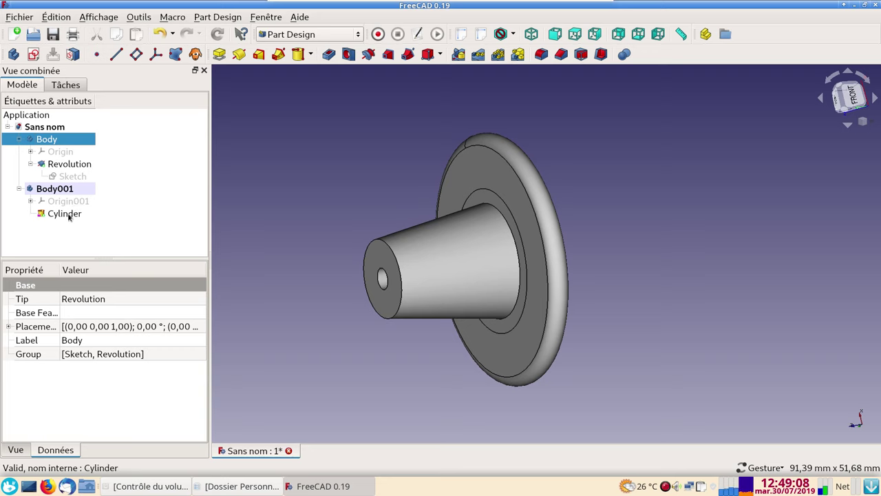
pyautogui.click(76, 192)
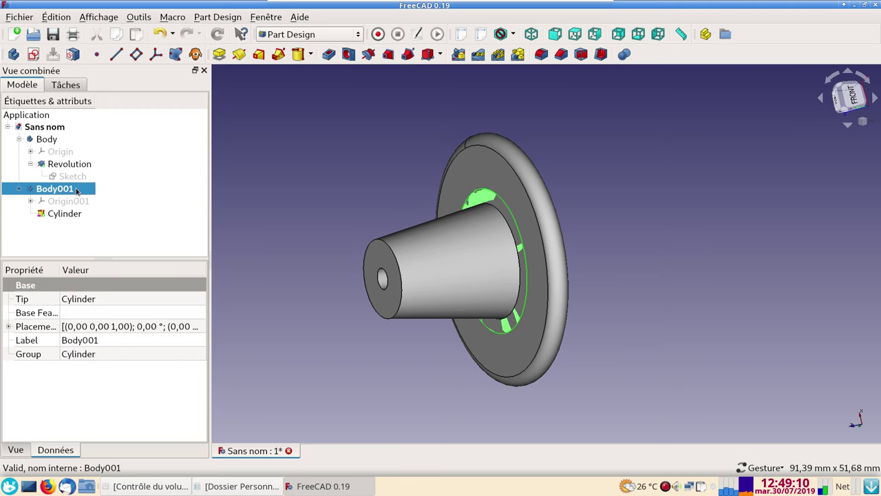
pyautogui.click(64, 214)
pyautogui.click(69, 189)
pyautogui.click(199, 330)
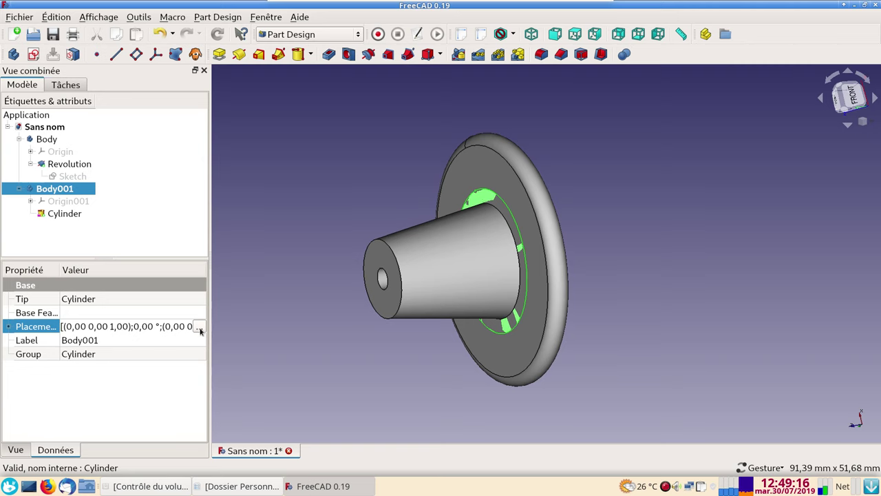
pyautogui.click(199, 328)
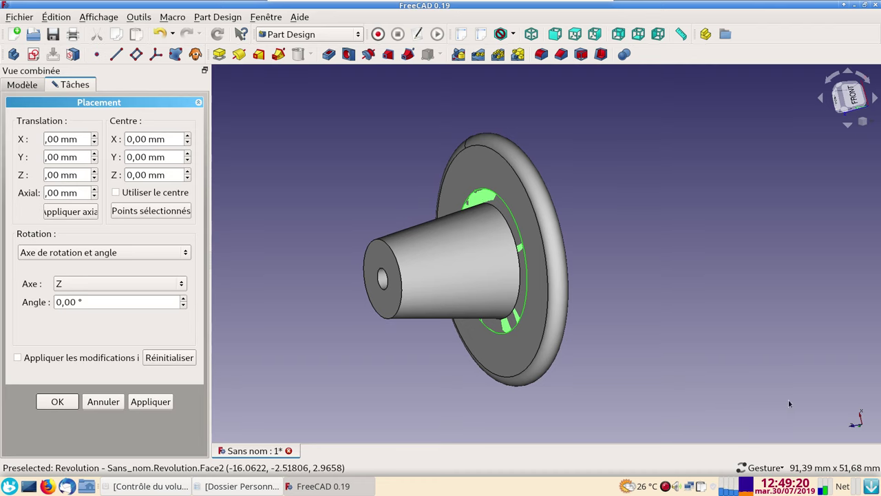
pyautogui.click(93, 18)
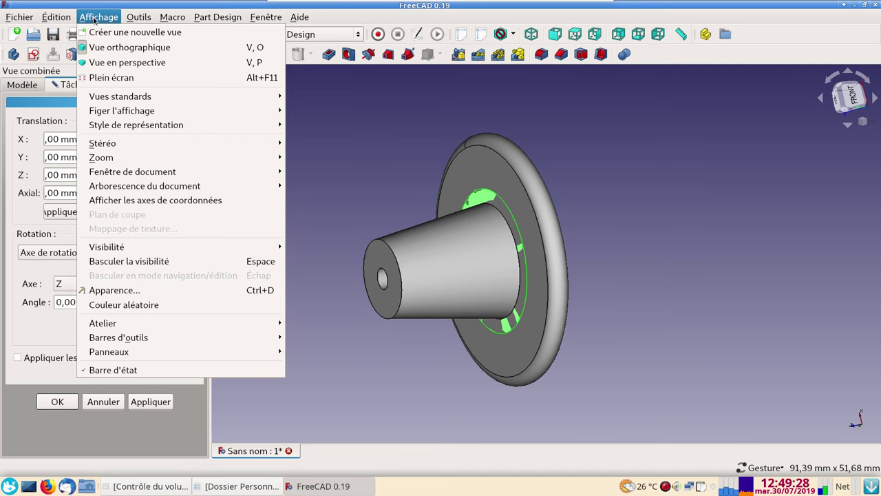
pyautogui.click(156, 202)
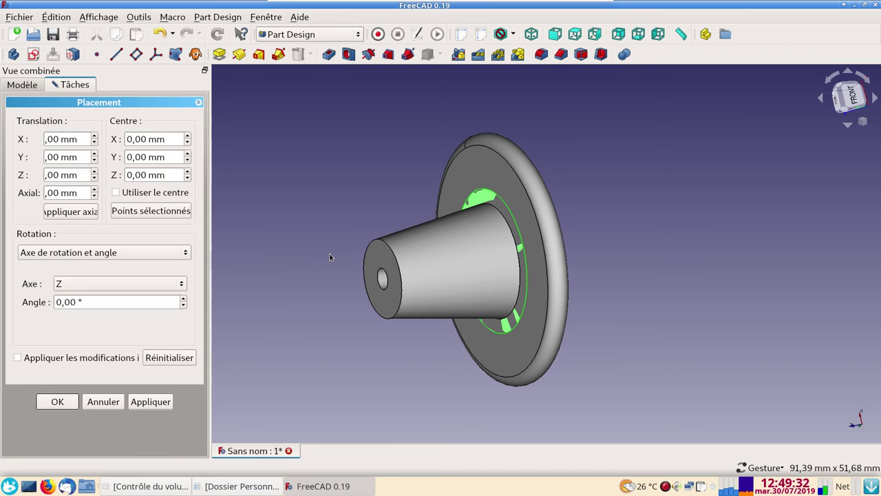
pyautogui.click(96, 18)
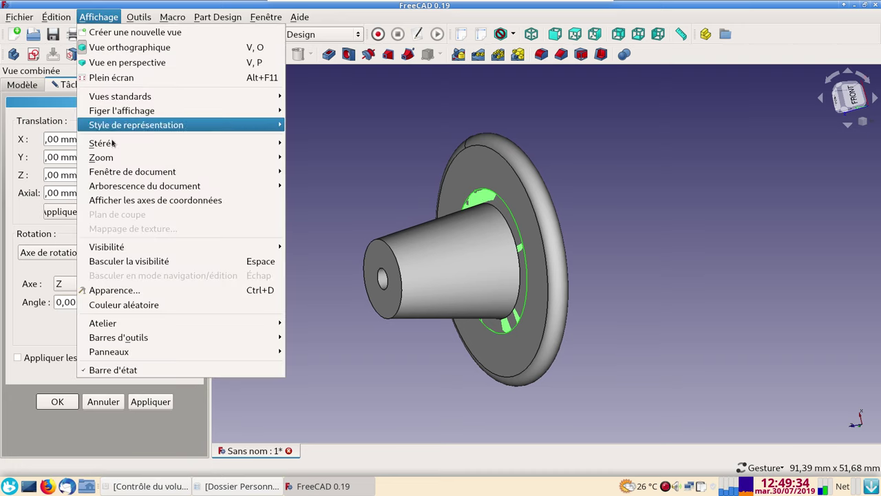
pyautogui.click(118, 199)
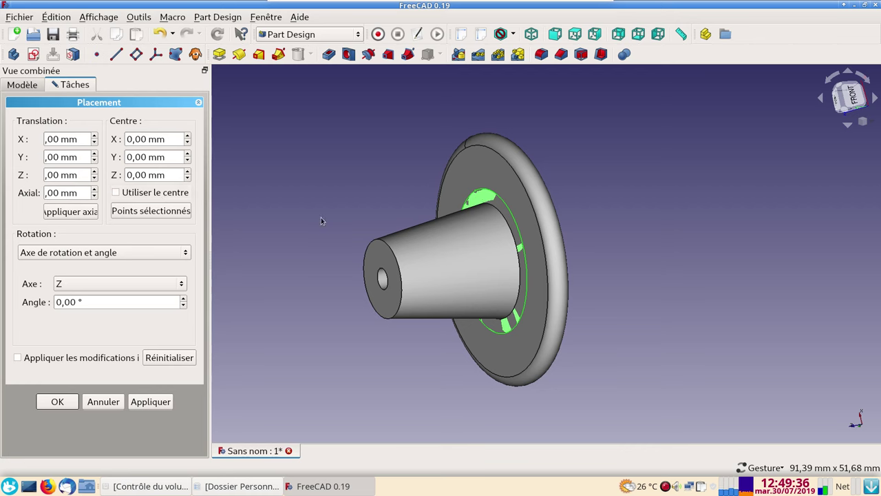
pyautogui.moveTo(343, 219)
pyautogui.mouseDown()
pyautogui.moveTo(442, 255)
pyautogui.moveTo(564, 257)
pyautogui.mouseUp()
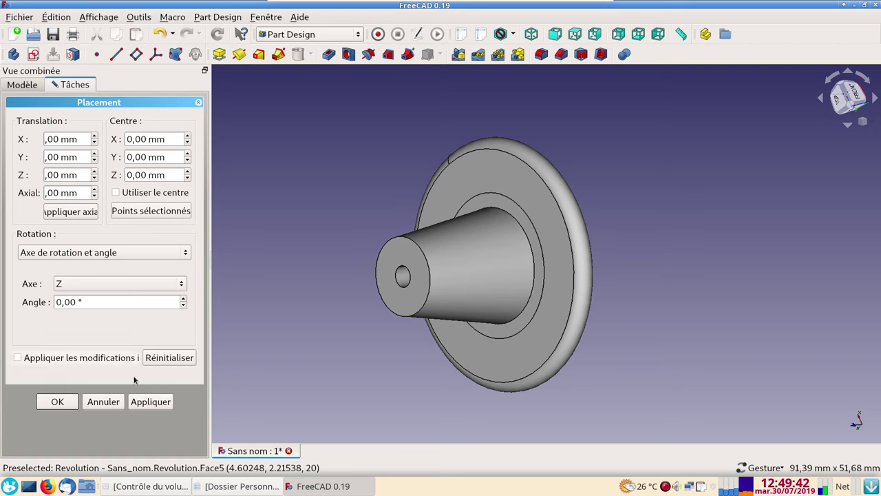
pyautogui.click(103, 402)
pyautogui.click(100, 18)
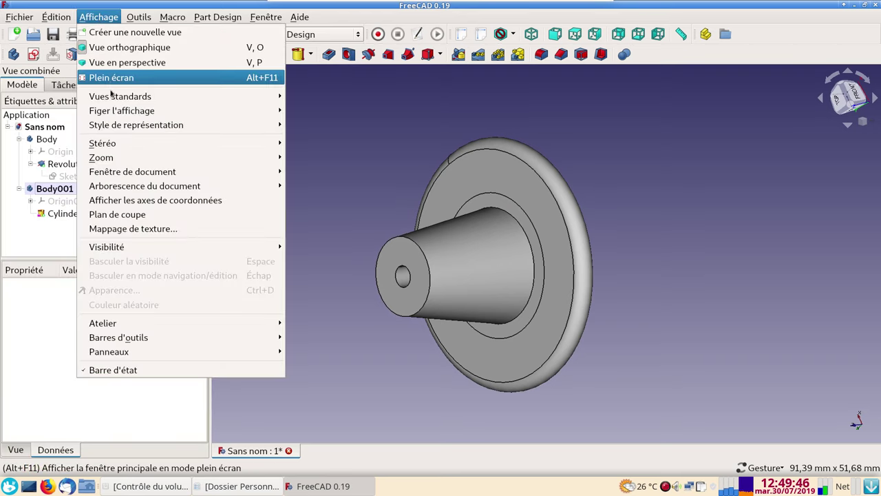
pyautogui.click(127, 200)
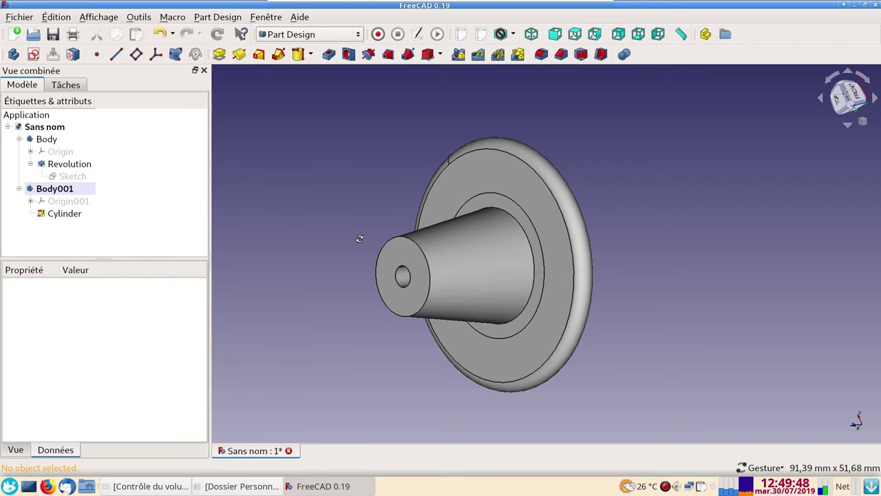
pyautogui.moveTo(359, 238); pyautogui.dragTo(554, 256)
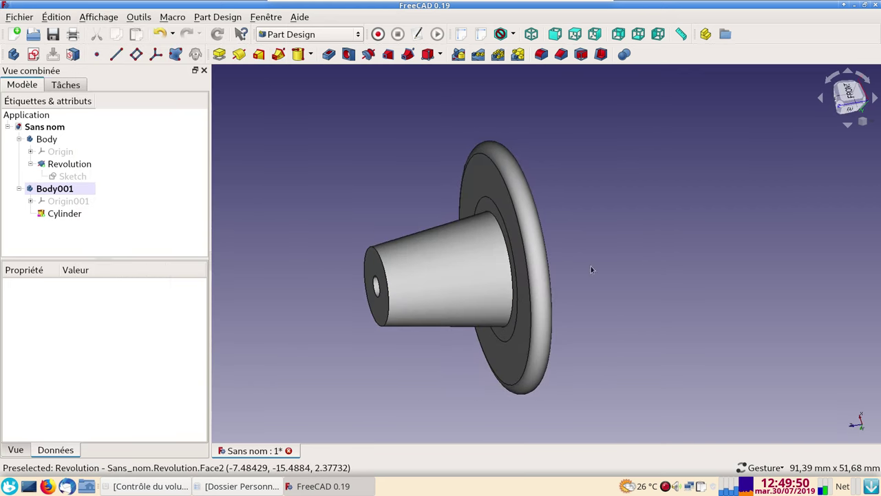
pyautogui.moveTo(419, 215)
pyautogui.mouseDown()
pyautogui.moveTo(436, 177)
pyautogui.moveTo(448, 189)
pyautogui.mouseUp()
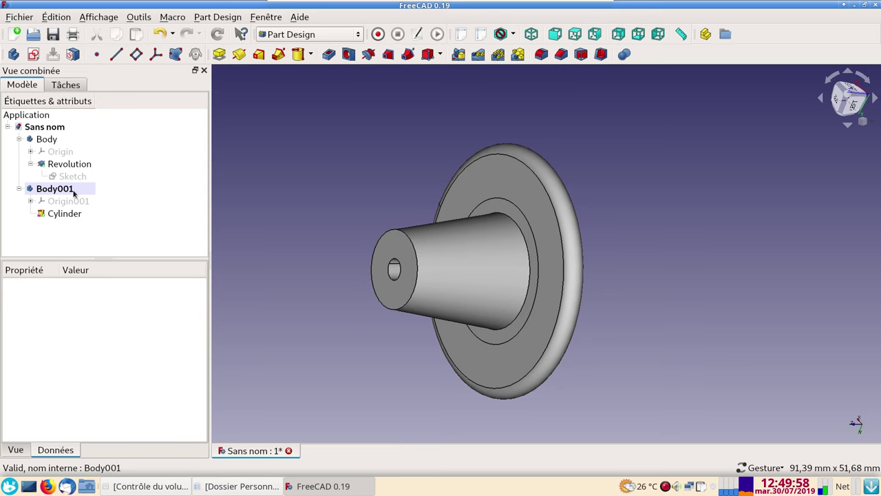
pyautogui.click(75, 191)
pyautogui.click(200, 327)
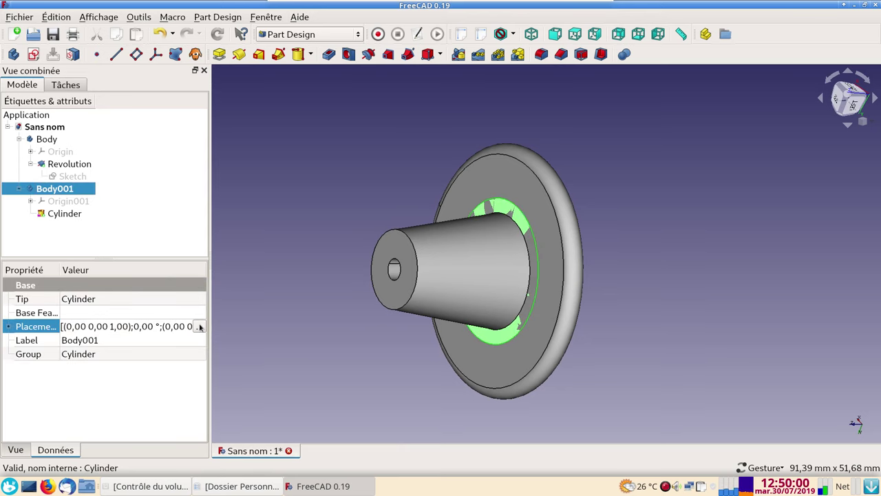
pyautogui.click(199, 327)
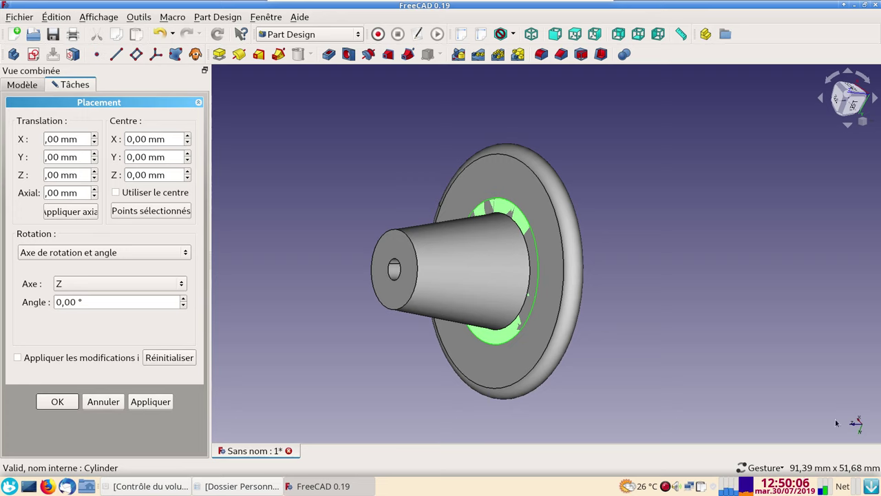
pyautogui.click(78, 176)
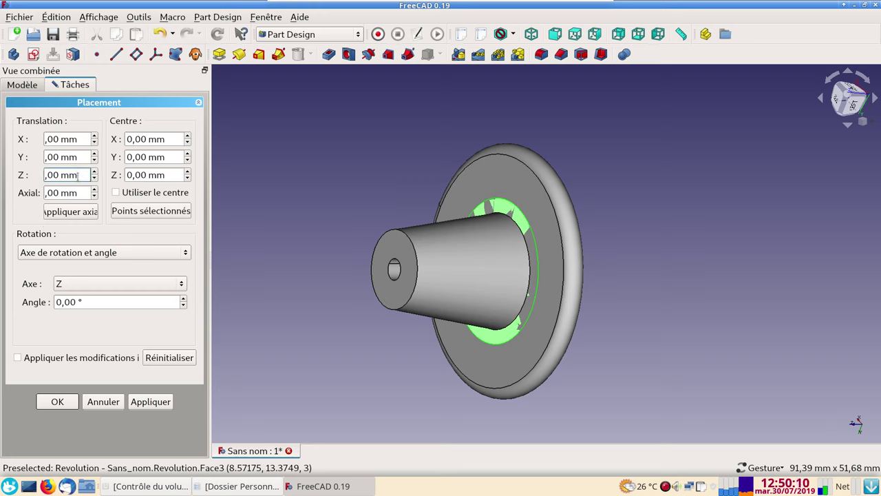
pyautogui.scroll(2, 78, 176)
pyautogui.scroll(2, 78, 176)
pyautogui.scroll(1, 77, 176)
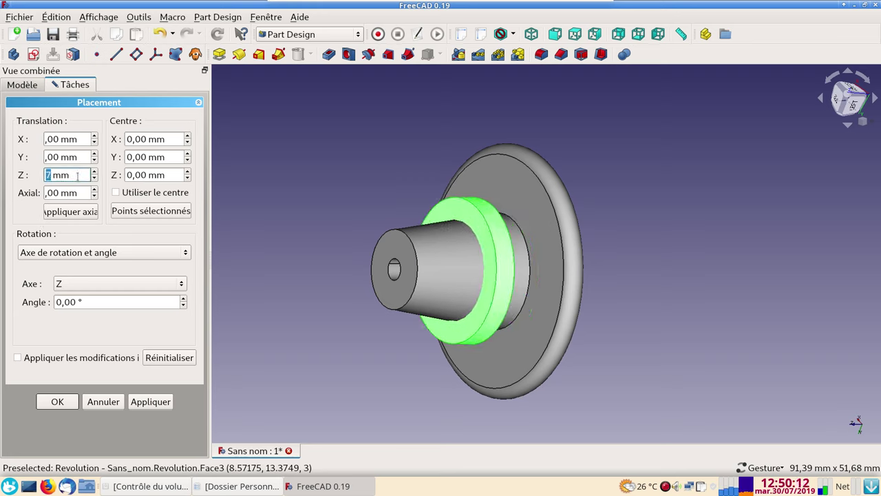
pyautogui.scroll(1, 75, 176)
pyautogui.scroll(1, 76, 175)
pyautogui.scroll(2, 75, 176)
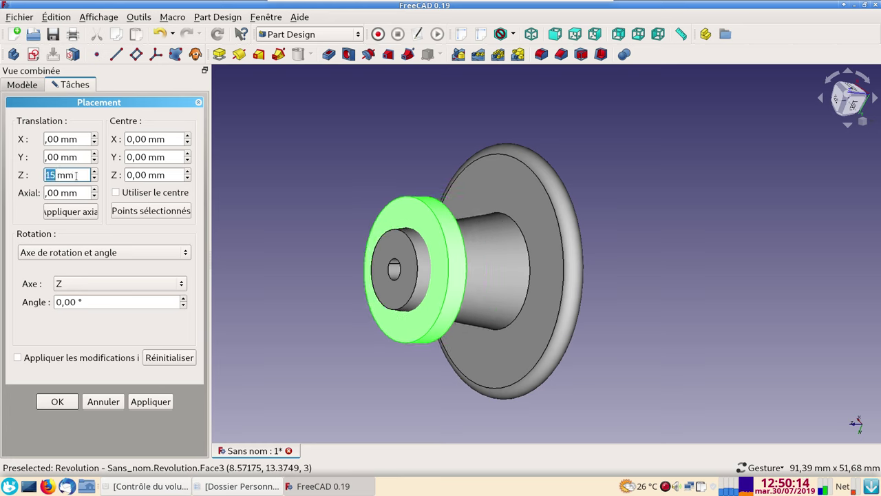
pyautogui.scroll(2, 75, 176)
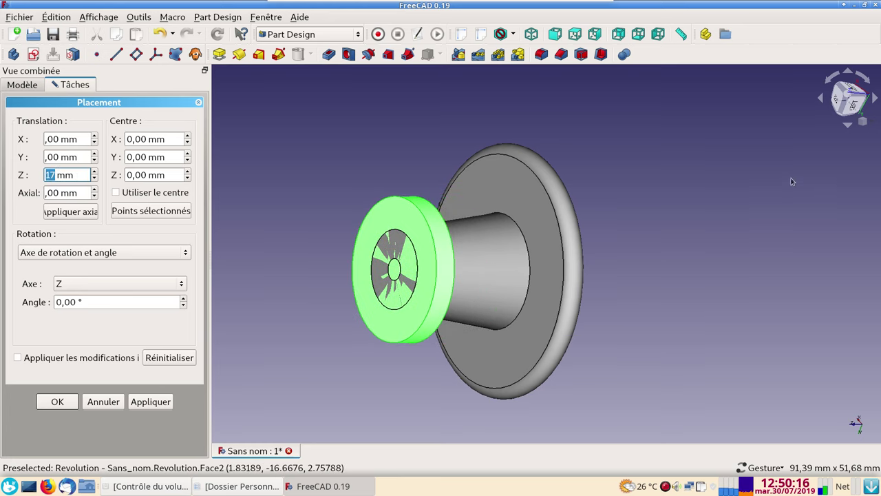
pyautogui.click(838, 106)
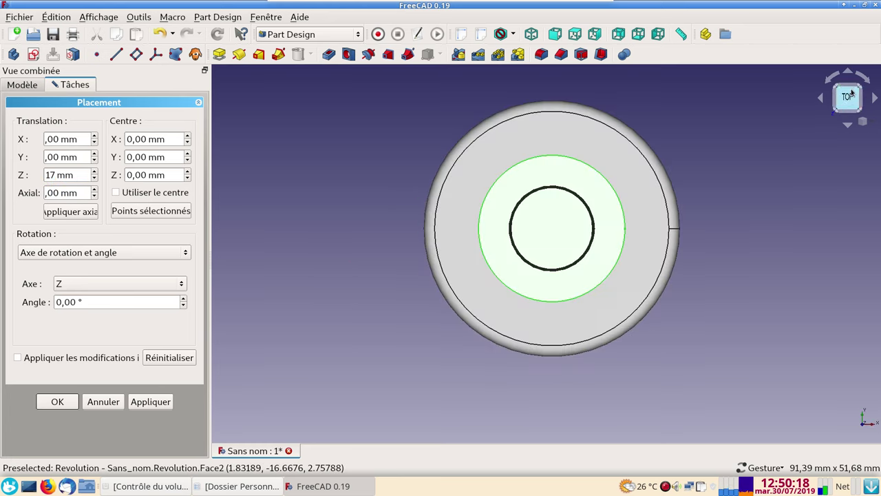
pyautogui.click(856, 121)
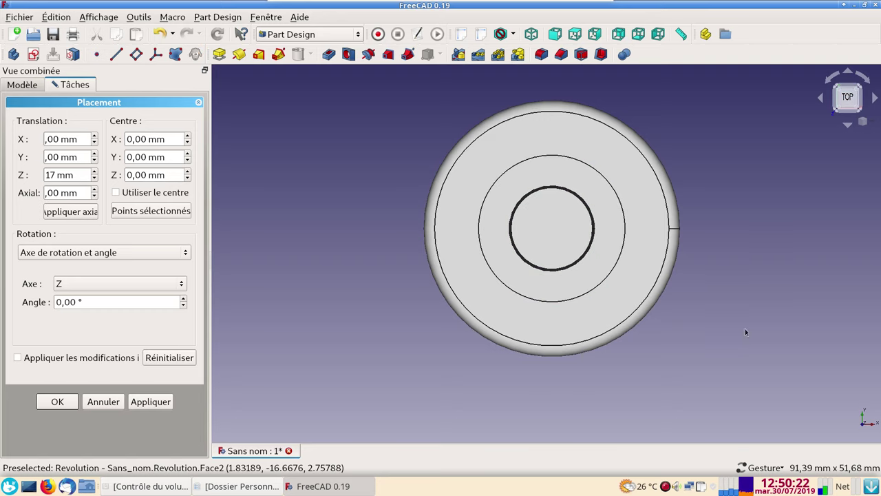
pyautogui.press('5')
pyautogui.press('6')
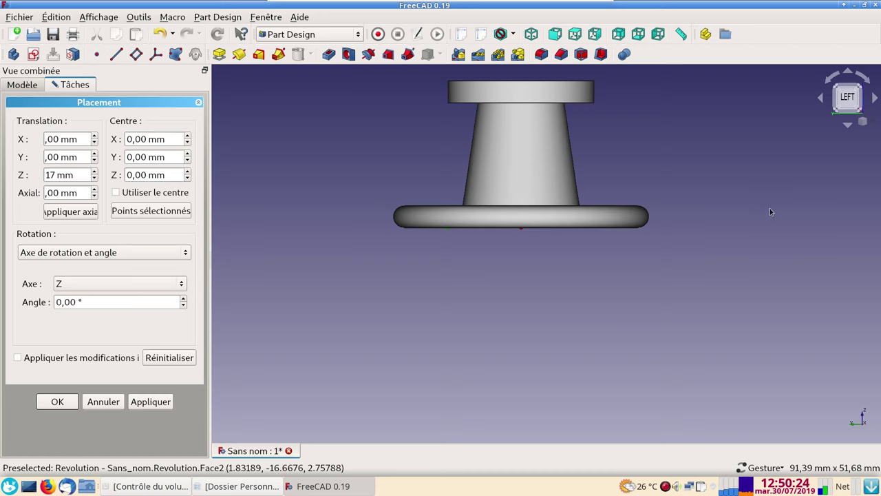
pyautogui.press('3')
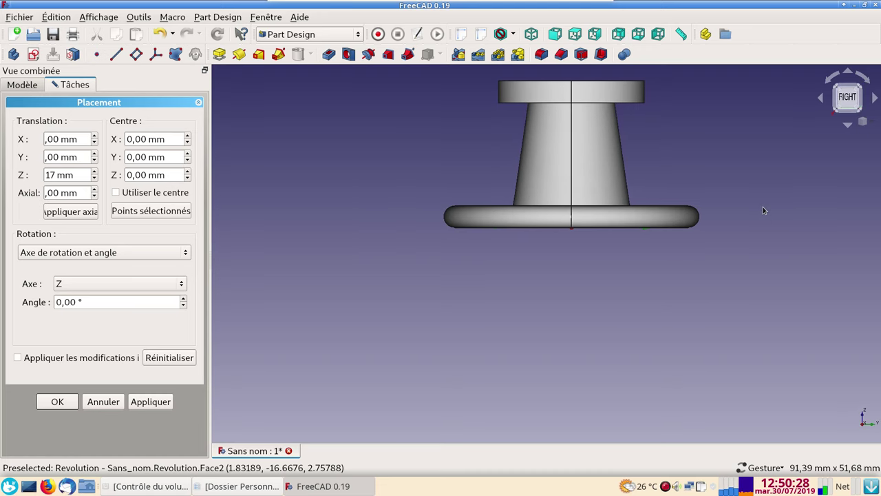
pyautogui.moveTo(764, 214)
pyautogui.mouseDown(button='right')
pyautogui.moveTo(716, 303)
pyautogui.moveTo(700, 313)
pyautogui.mouseUp(button='right')
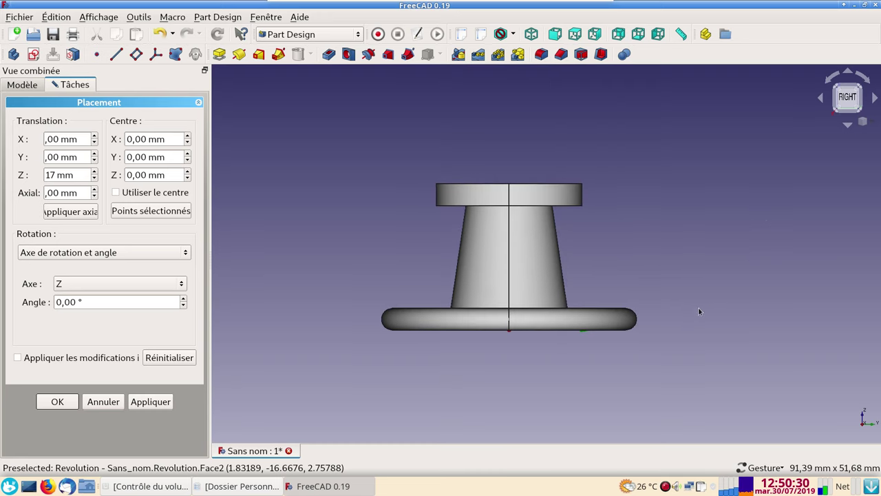
pyautogui.doubleClick(53, 193)
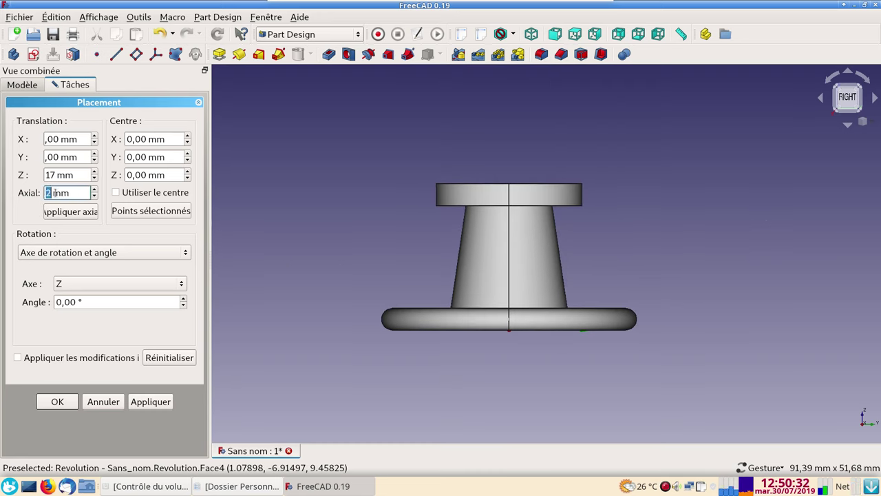
pyautogui.click(103, 401)
pyautogui.click(55, 188)
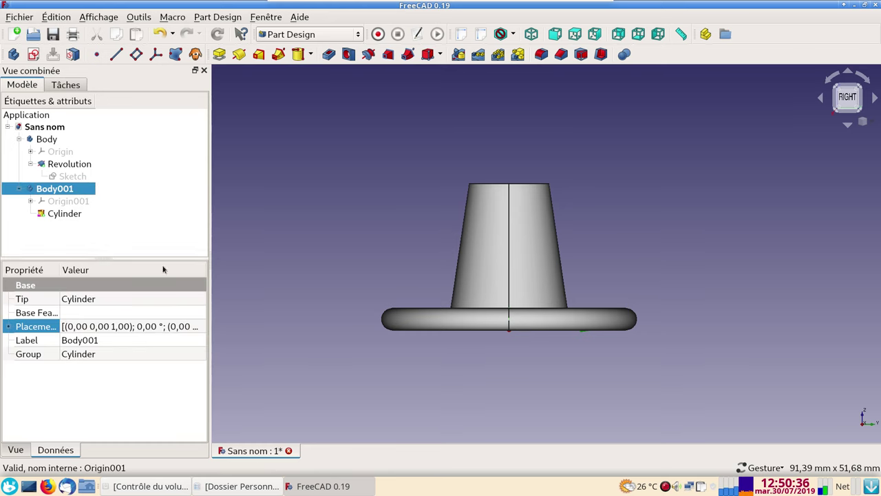
# Set Body001's placement Translation Z to 20 mm and apply it
pyautogui.click(198, 328)
pyautogui.click(198, 327)
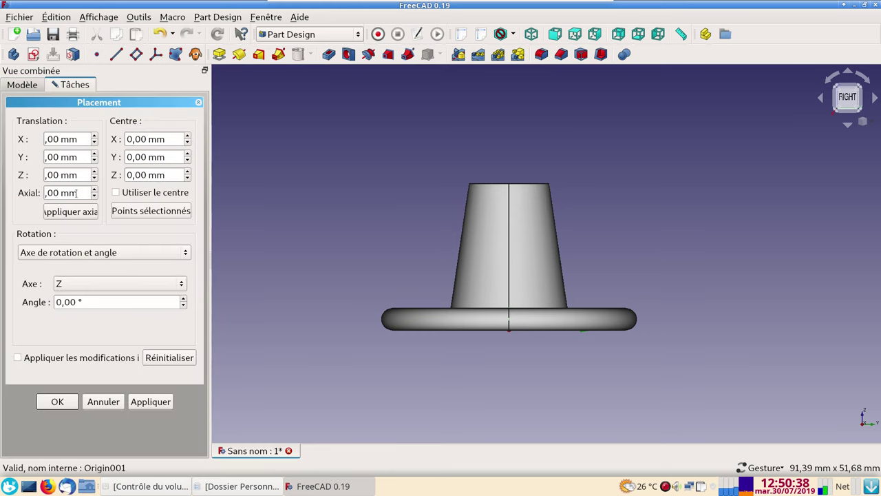
pyautogui.scroll(1, 71, 175)
pyautogui.scroll(4, 71, 175)
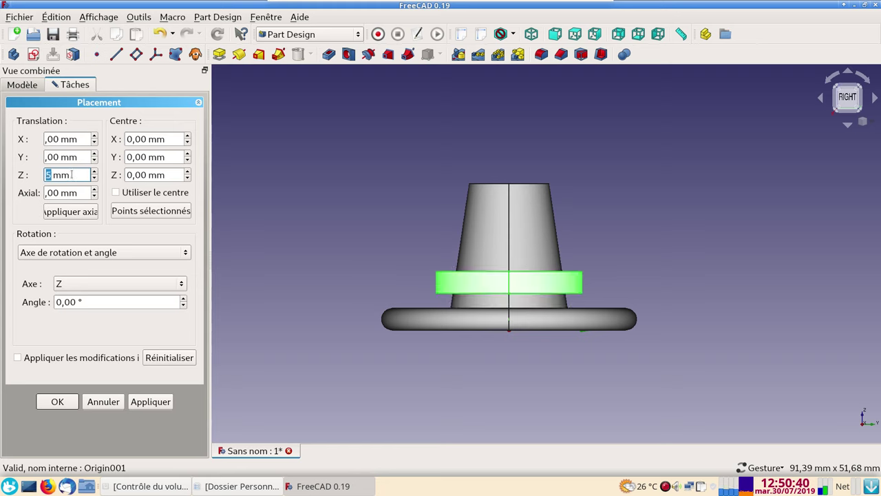
pyautogui.scroll(4, 72, 174)
pyautogui.scroll(3, 71, 175)
pyautogui.scroll(3, 71, 175)
pyautogui.scroll(2, 70, 175)
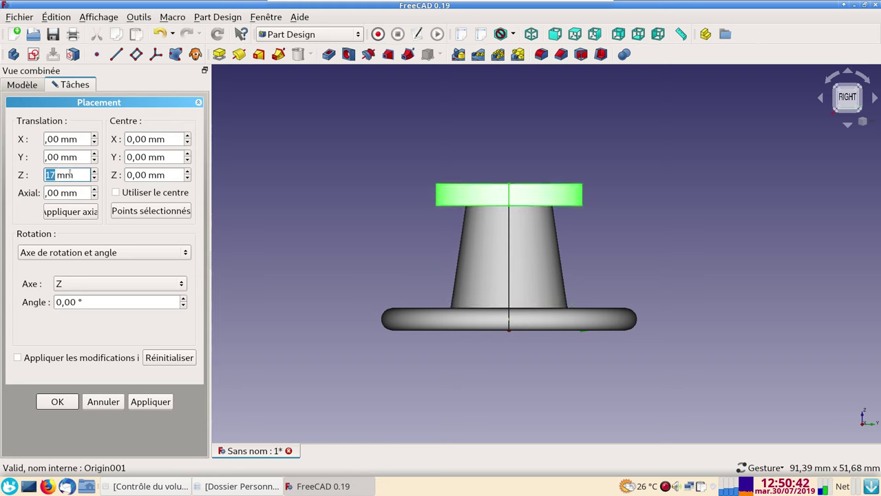
pyautogui.scroll(2, 70, 175)
pyautogui.scroll(1, 71, 175)
pyautogui.scroll(1, 71, 175)
pyautogui.scroll(-1, 71, 176)
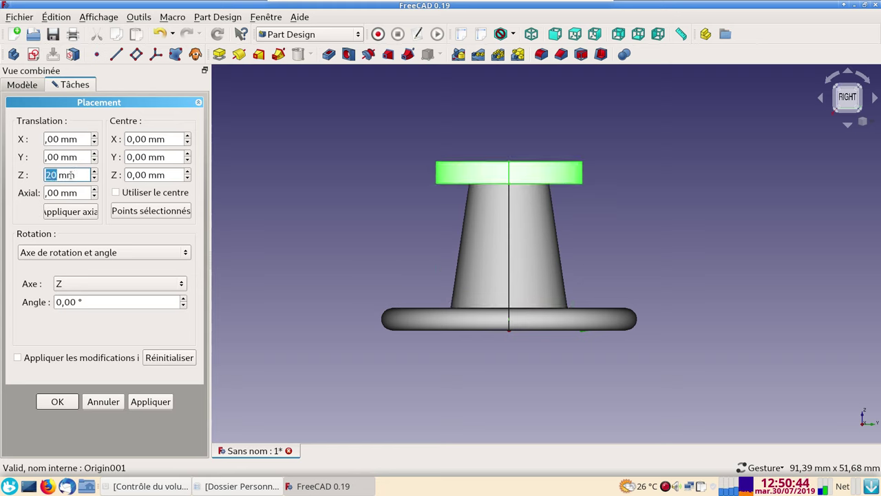
pyautogui.click(152, 403)
pyautogui.click(57, 402)
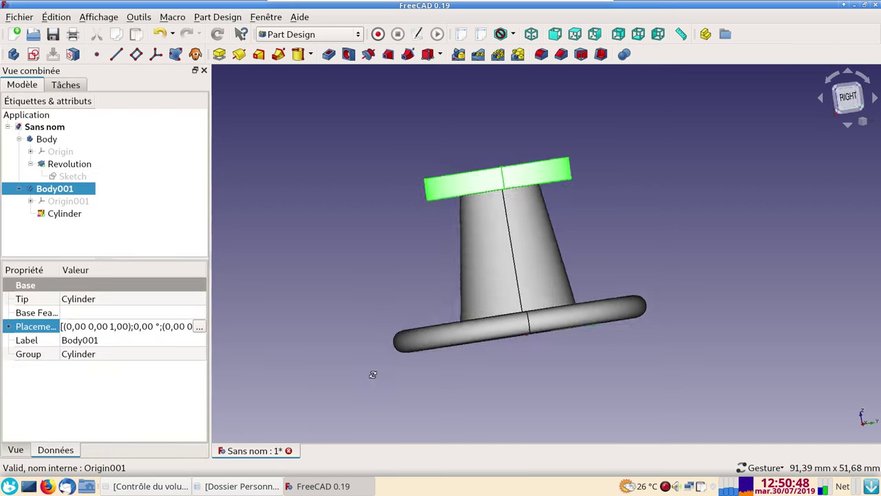
# Set the Cylinder's radius to 14 mm and recompute the model
pyautogui.moveTo(372, 372)
pyautogui.mouseDown()
pyautogui.moveTo(391, 329)
pyautogui.moveTo(371, 310)
pyautogui.mouseUp()
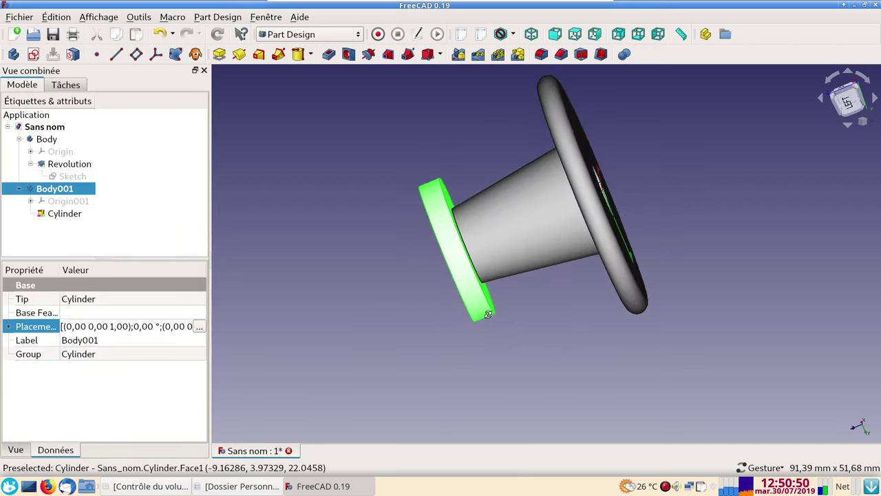
pyautogui.click(48, 214)
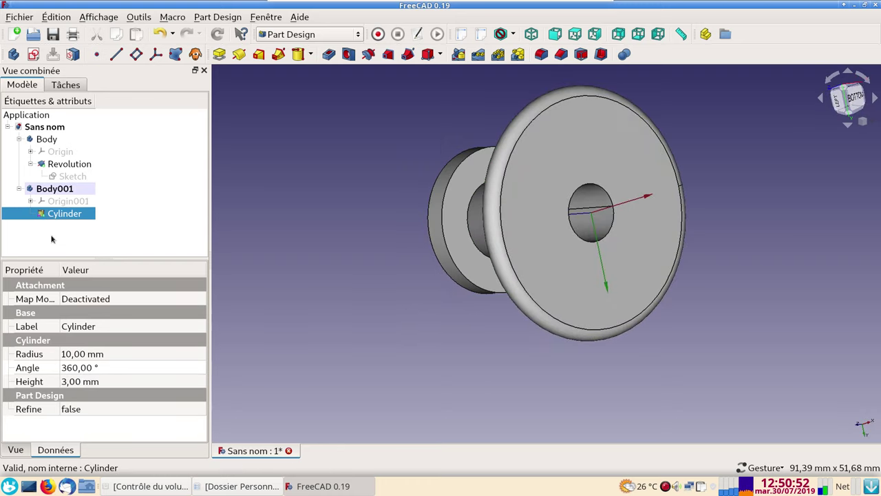
pyautogui.click(72, 353)
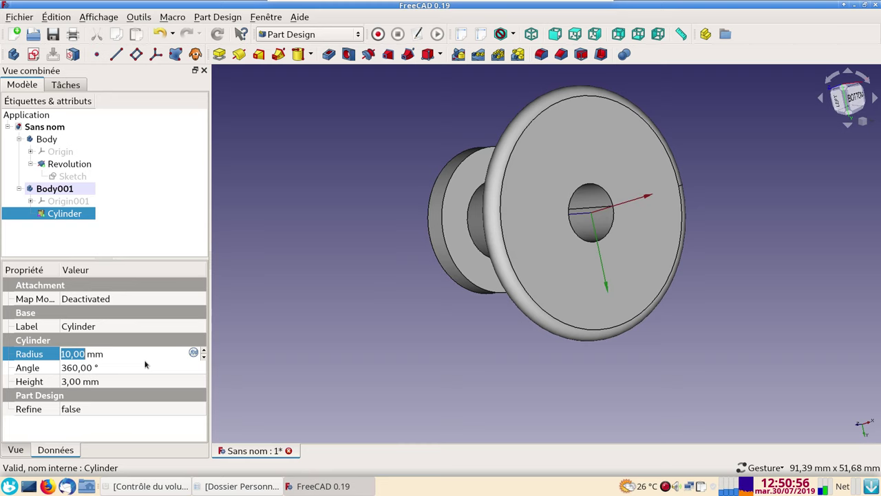
pyautogui.write('14')
pyautogui.press('Return')
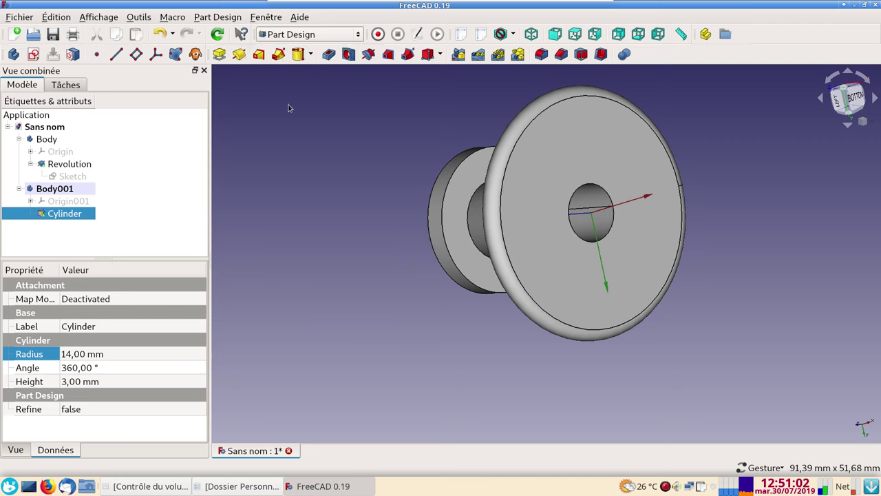
pyautogui.click(222, 37)
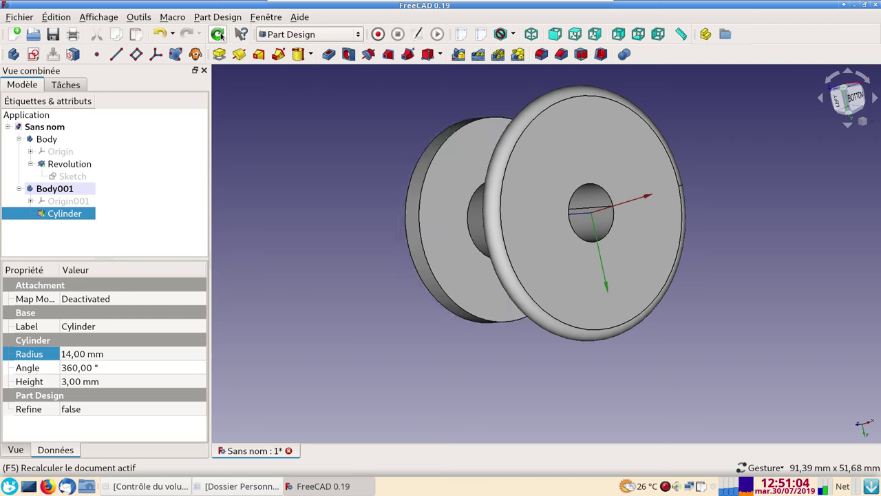
# Orbit around the spool and select the disc's flat end face
pyautogui.moveTo(315, 191)
pyautogui.mouseDown()
pyautogui.moveTo(478, 210)
pyautogui.moveTo(574, 244)
pyautogui.moveTo(330, 204)
pyautogui.mouseUp()
pyautogui.moveTo(309, 237)
pyautogui.mouseDown()
pyautogui.moveTo(419, 284)
pyautogui.moveTo(403, 334)
pyautogui.moveTo(352, 246)
pyautogui.moveTo(358, 251)
pyautogui.mouseUp()
pyautogui.moveTo(437, 235)
pyautogui.mouseDown()
pyautogui.moveTo(403, 244)
pyautogui.moveTo(452, 255)
pyautogui.moveTo(552, 321)
pyautogui.moveTo(549, 289)
pyautogui.mouseUp()
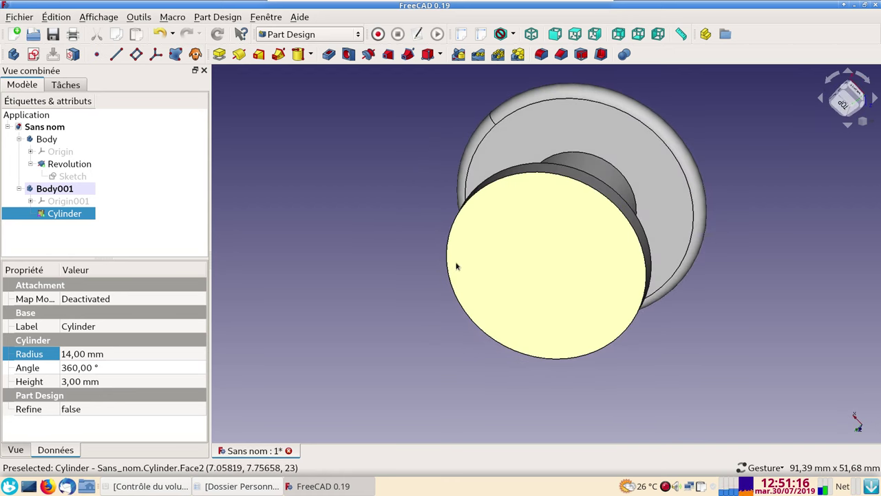
pyautogui.click(307, 236)
pyautogui.click(540, 288)
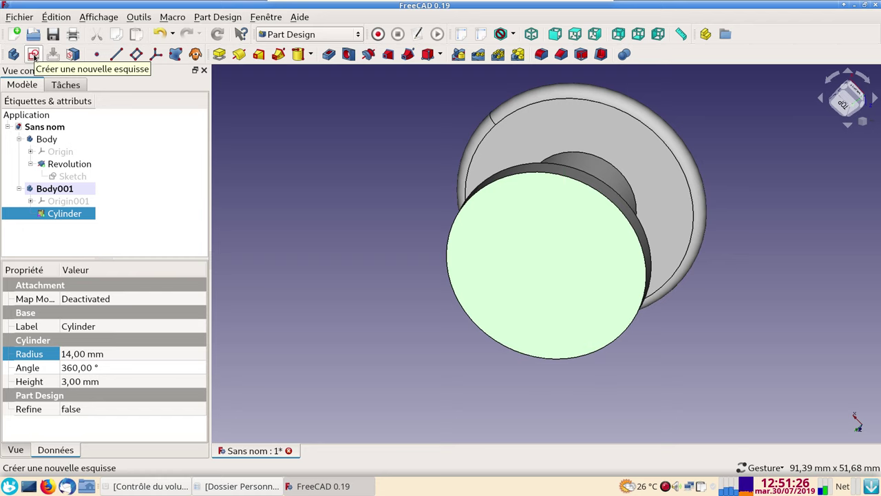
# Start a new sketch on the disc's end face and rearrange the sketcher toolbars to fit
pyautogui.click(33, 55)
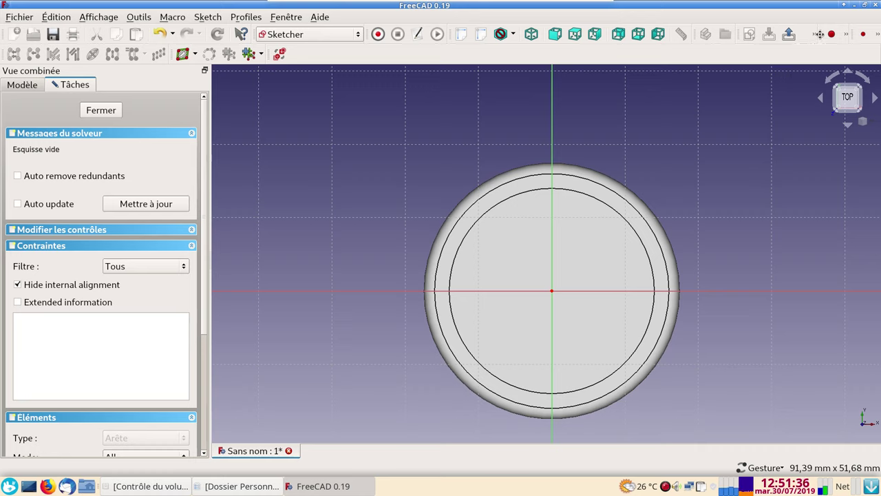
pyautogui.moveTo(819, 34); pyautogui.dragTo(810, 55)
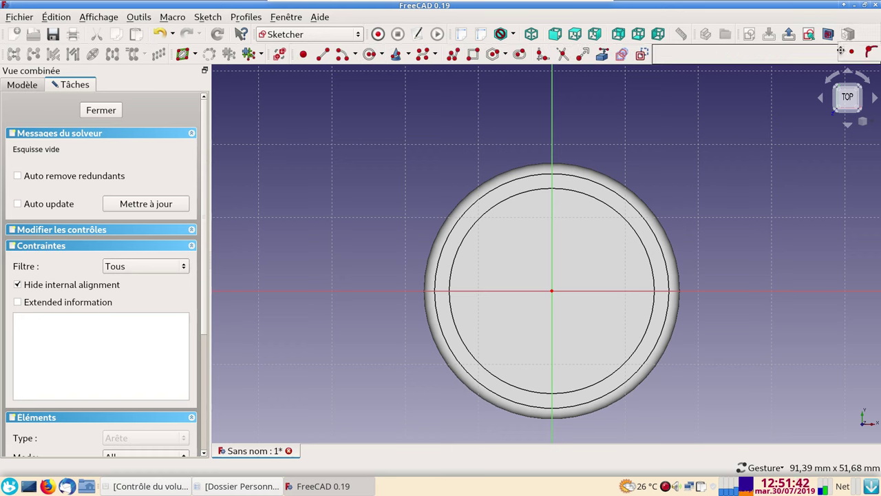
pyautogui.moveTo(854, 36); pyautogui.dragTo(842, 50)
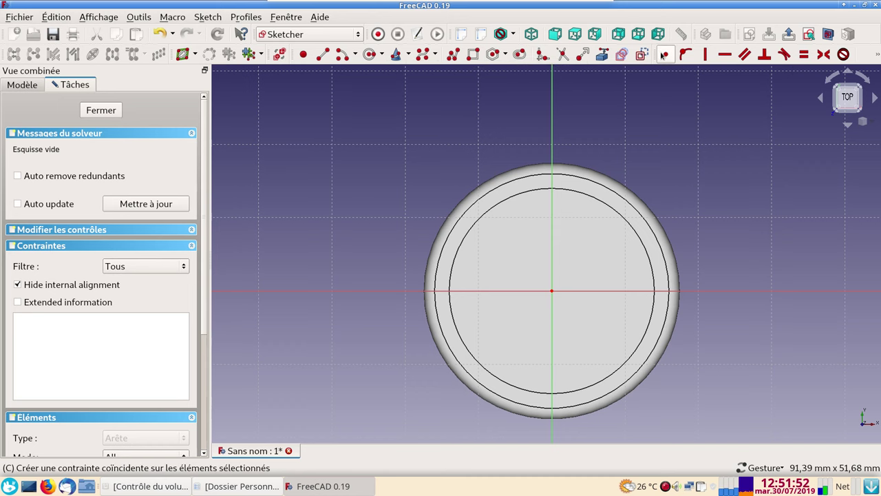
pyautogui.moveTo(655, 53); pyautogui.dragTo(650, 72)
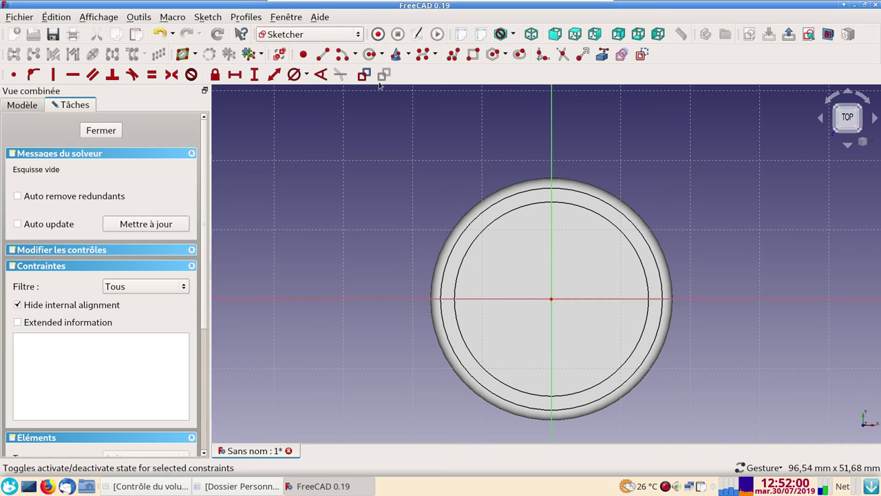
# Draw a small circle and make its centre coincident with the origin
pyautogui.click(369, 55)
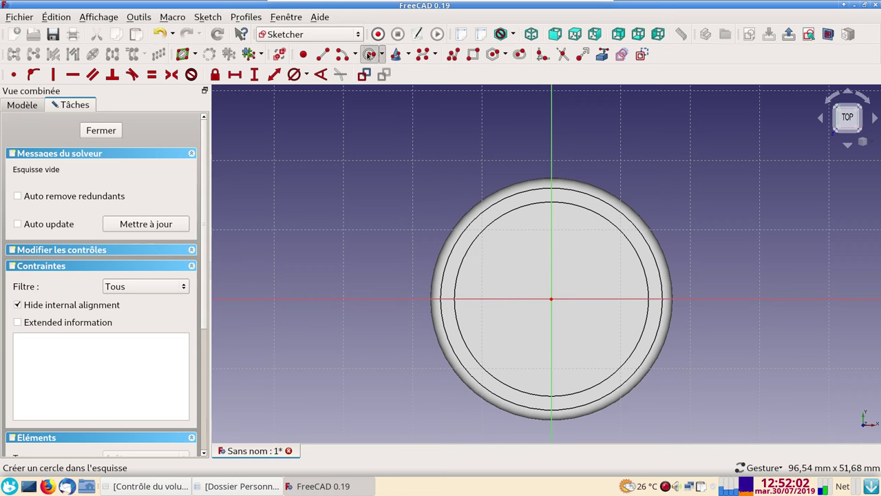
pyautogui.click(521, 275)
pyautogui.click(527, 280)
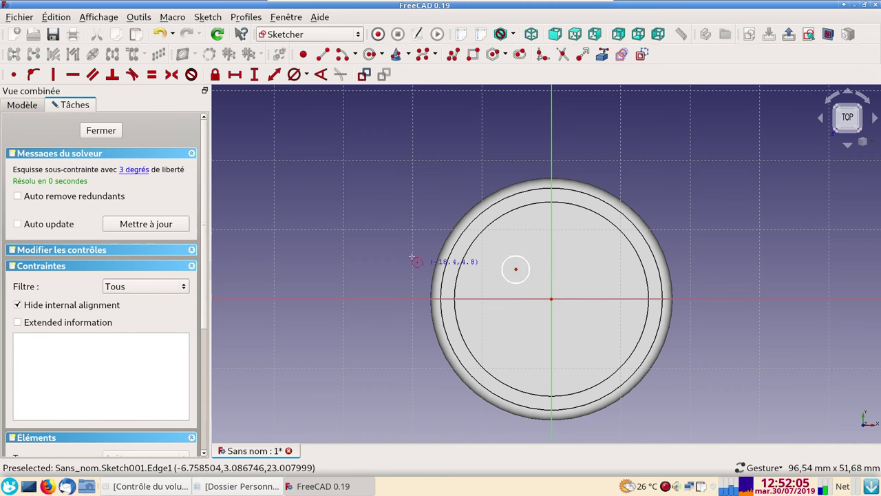
pyautogui.rightClick(382, 238)
pyautogui.click(516, 269)
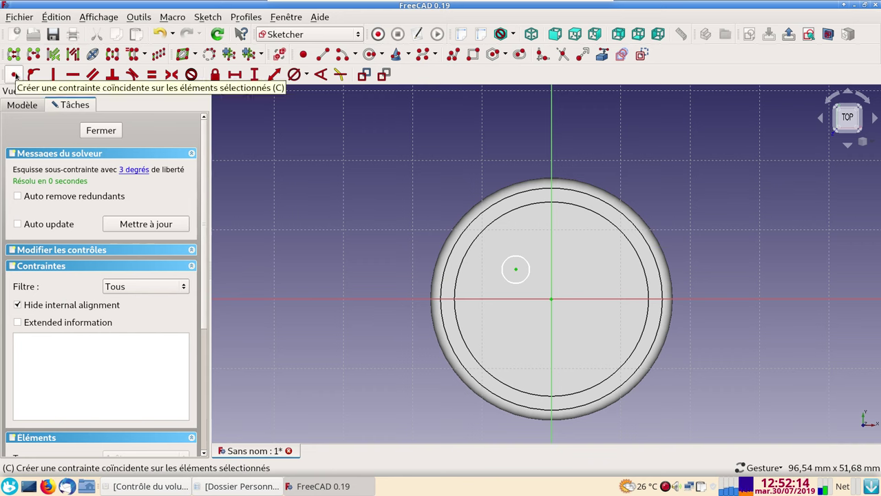
pyautogui.click(16, 75)
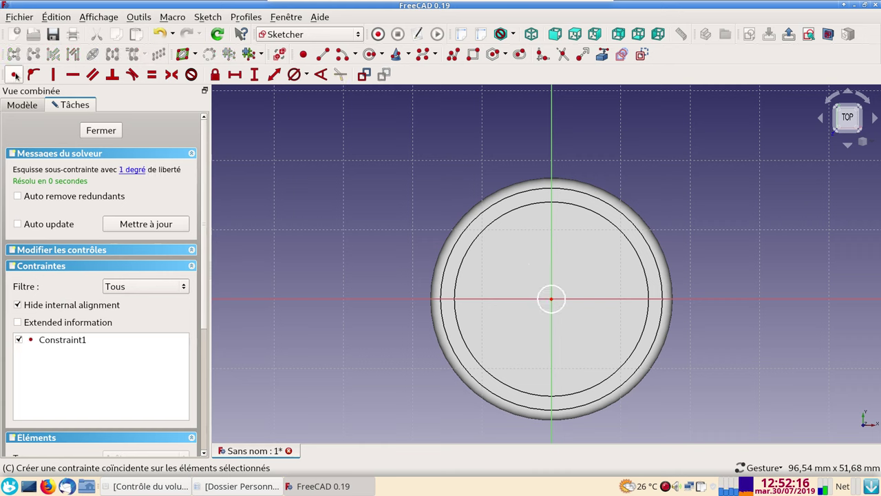
# Give the circle a 6 mm diameter constraint and close the sketch
pyautogui.click(558, 314)
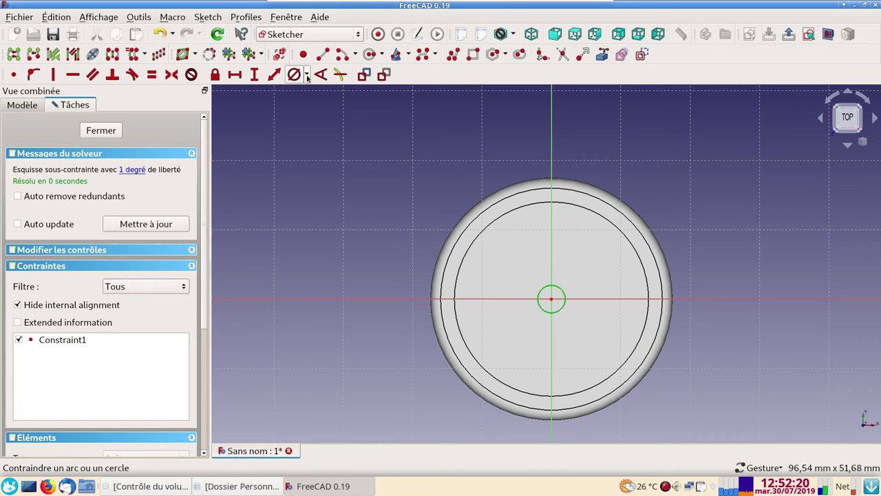
pyautogui.click(307, 75)
pyautogui.click(315, 110)
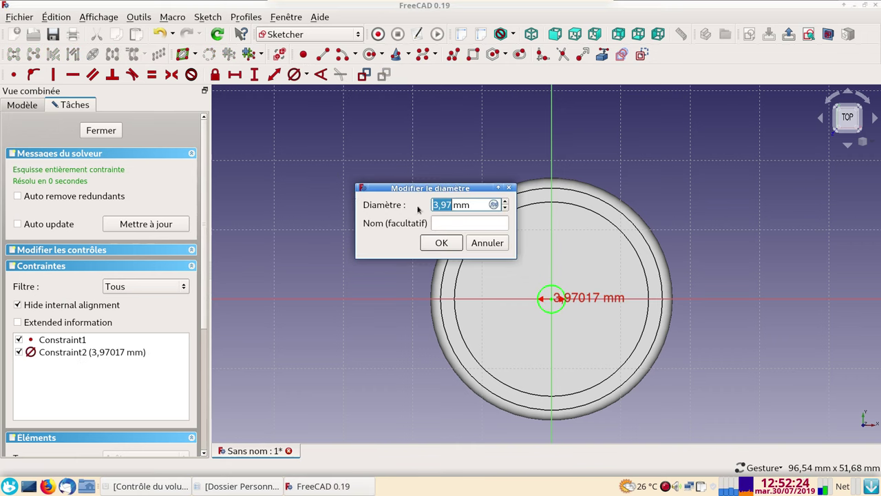
pyautogui.write('6')
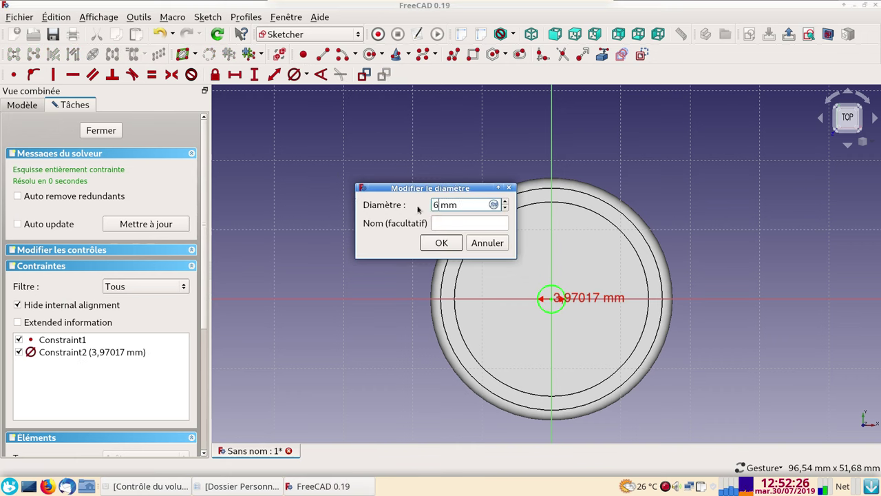
pyautogui.click(443, 242)
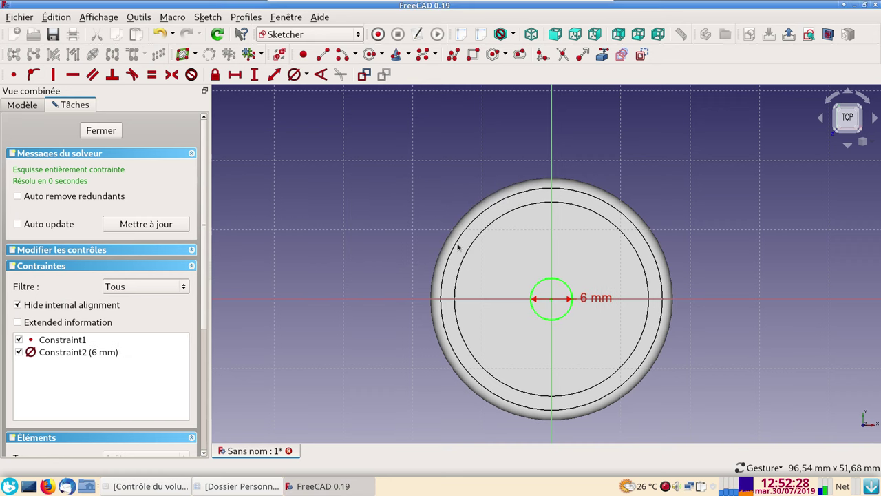
pyautogui.click(101, 130)
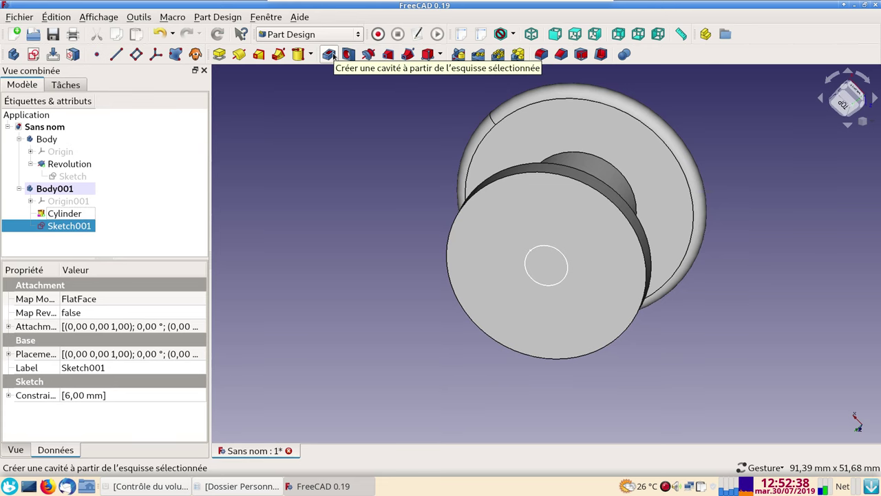
# Cut a Through all Pocket from Sketch001 and expand it in the tree
pyautogui.click(331, 55)
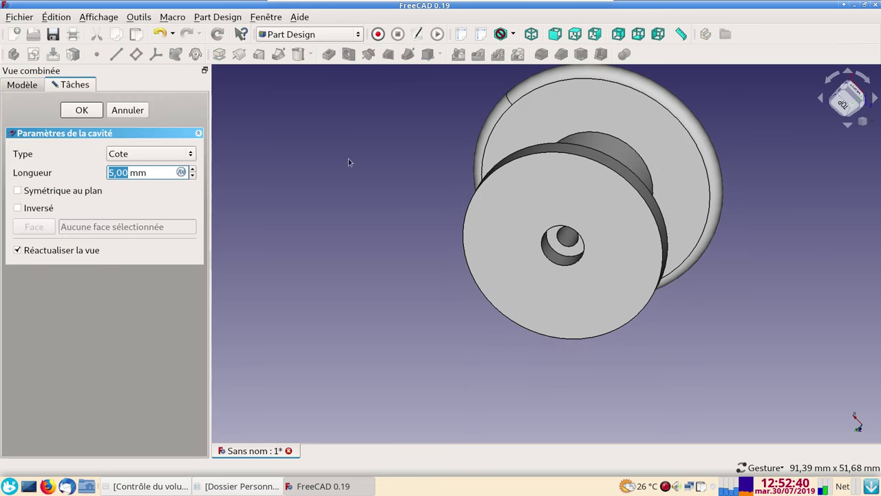
pyautogui.click(137, 155)
pyautogui.click(137, 168)
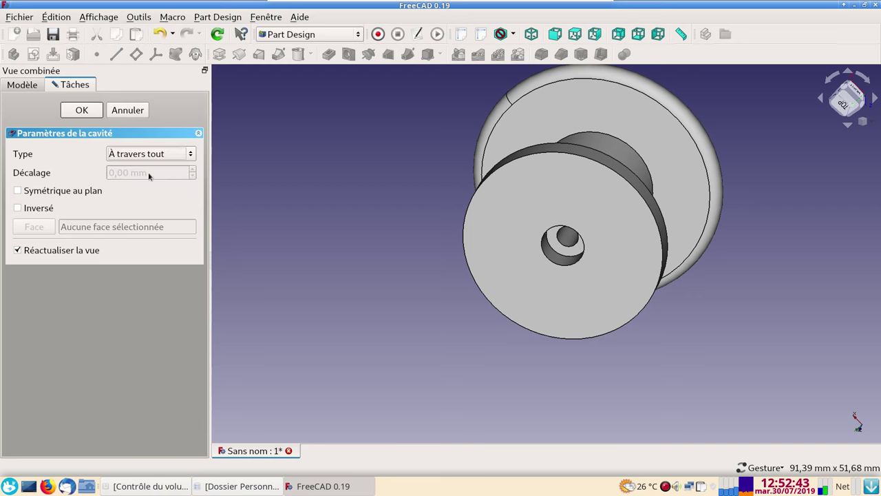
pyautogui.click(91, 112)
pyautogui.moveTo(344, 267)
pyautogui.mouseDown()
pyautogui.moveTo(393, 236)
pyautogui.moveTo(404, 199)
pyautogui.moveTo(351, 251)
pyautogui.moveTo(374, 230)
pyautogui.moveTo(425, 413)
pyautogui.moveTo(550, 329)
pyautogui.moveTo(417, 360)
pyautogui.moveTo(437, 344)
pyautogui.moveTo(367, 325)
pyautogui.mouseUp()
pyautogui.click(52, 228)
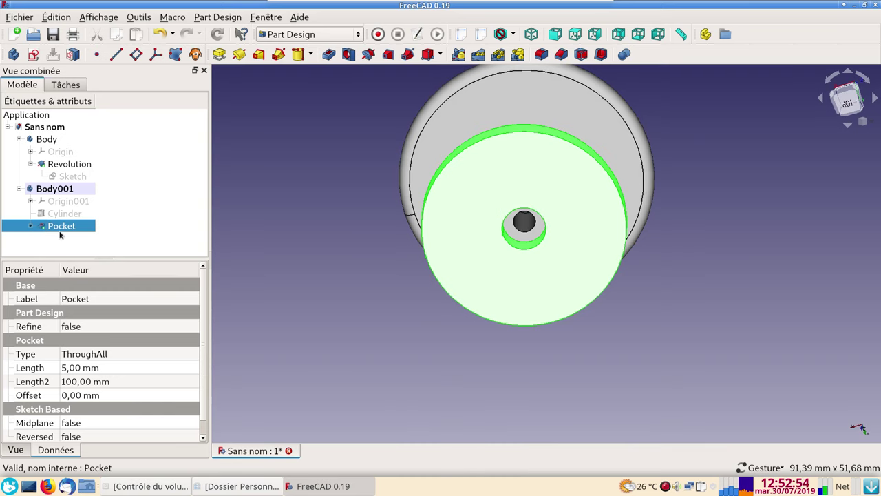
pyautogui.click(30, 226)
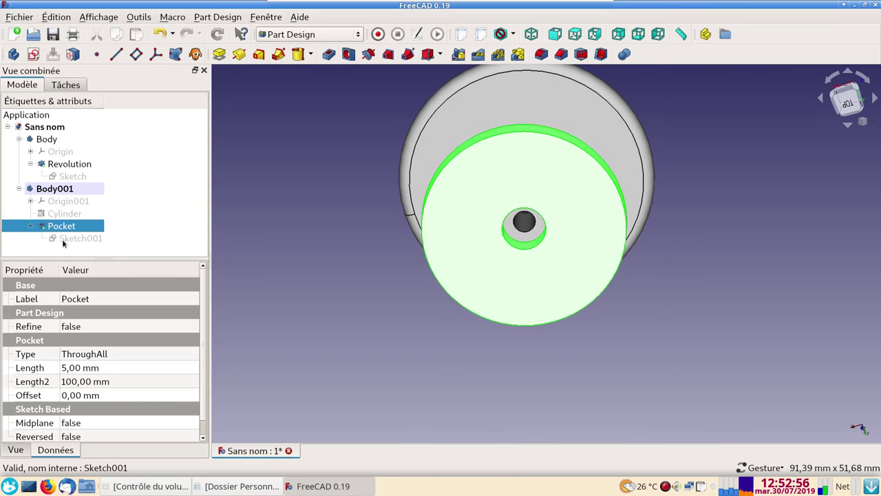
# Change Sketch001's circle diameter from 6 mm to 3 mm and close the sketch
pyautogui.doubleClick(68, 238)
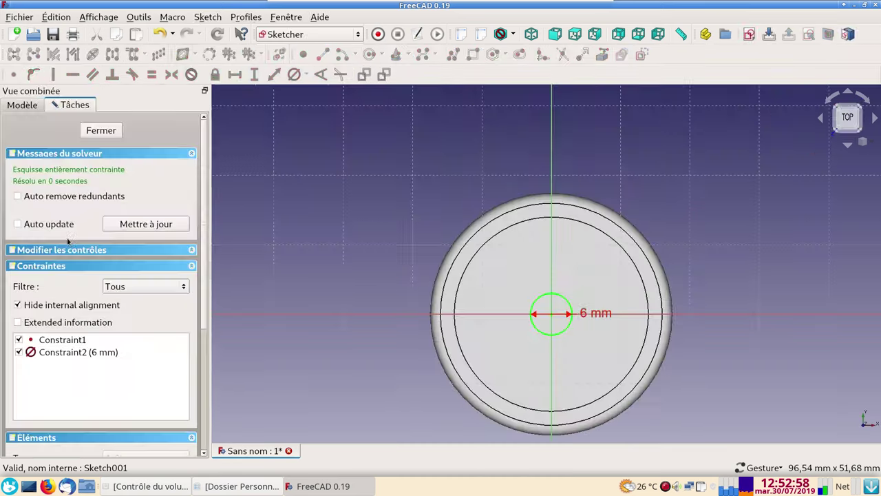
pyautogui.doubleClick(585, 314)
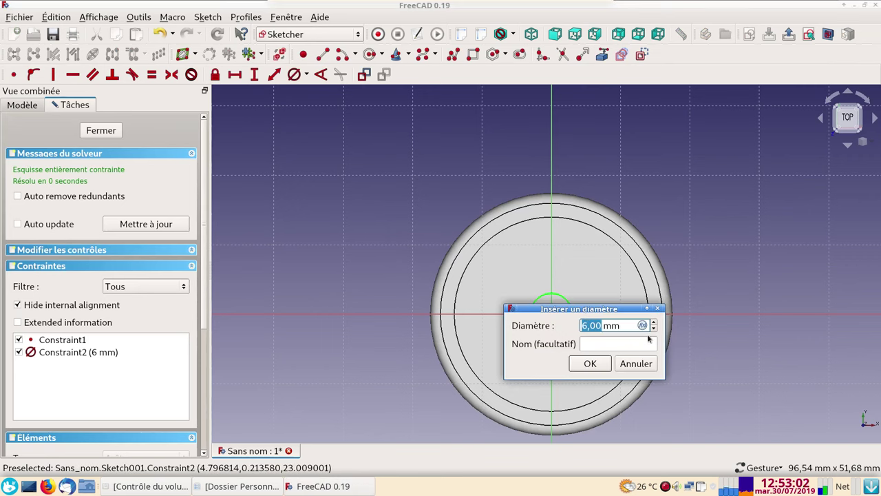
pyautogui.write('3')
pyautogui.press('Return')
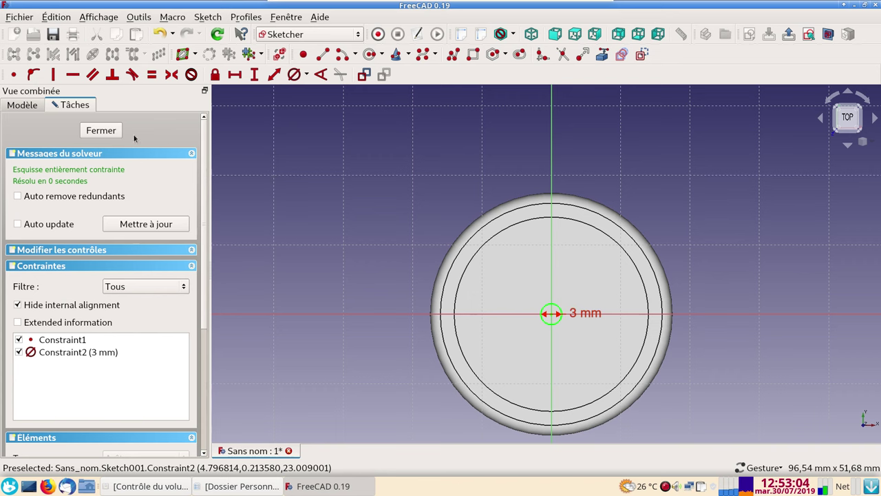
pyautogui.click(117, 131)
pyautogui.moveTo(561, 356)
pyautogui.mouseDown()
pyautogui.moveTo(377, 175)
pyautogui.moveTo(317, 261)
pyautogui.mouseUp()
pyautogui.click(80, 190)
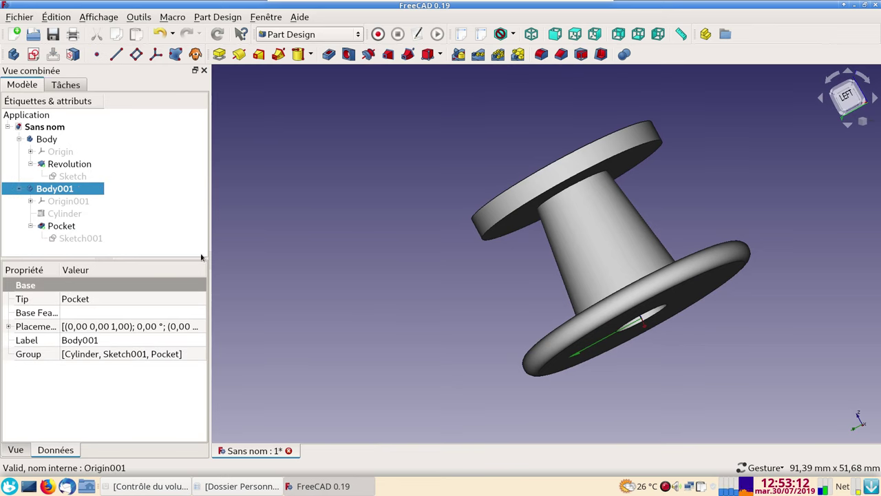
# Select the outer circular rim edge of the flat disc flange
pyautogui.moveTo(438, 356)
pyautogui.mouseDown()
pyautogui.moveTo(532, 354)
pyautogui.moveTo(452, 305)
pyautogui.mouseUp()
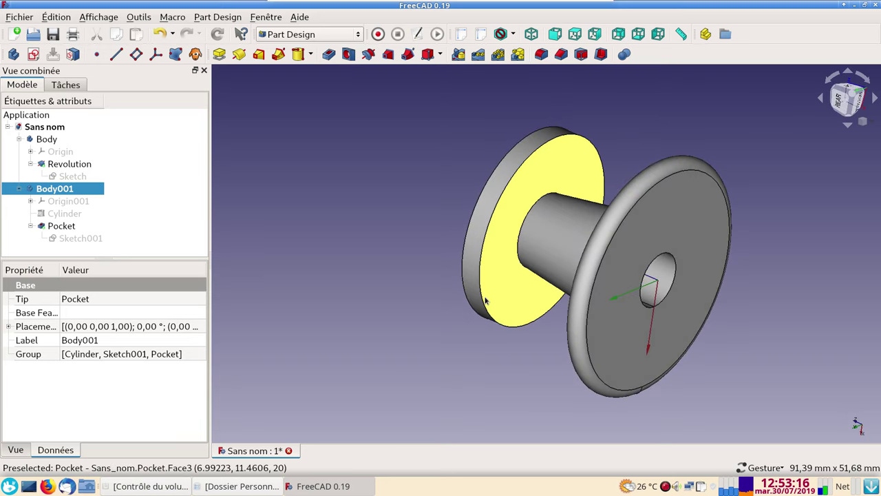
pyautogui.click(483, 303)
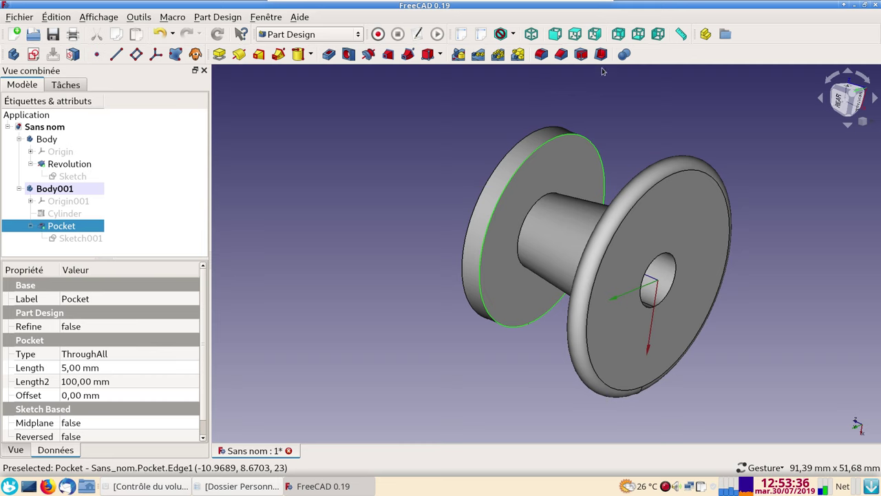
# Round the disc flange's outer edge with a 2.5 mm radius Fillet
pyautogui.click(548, 57)
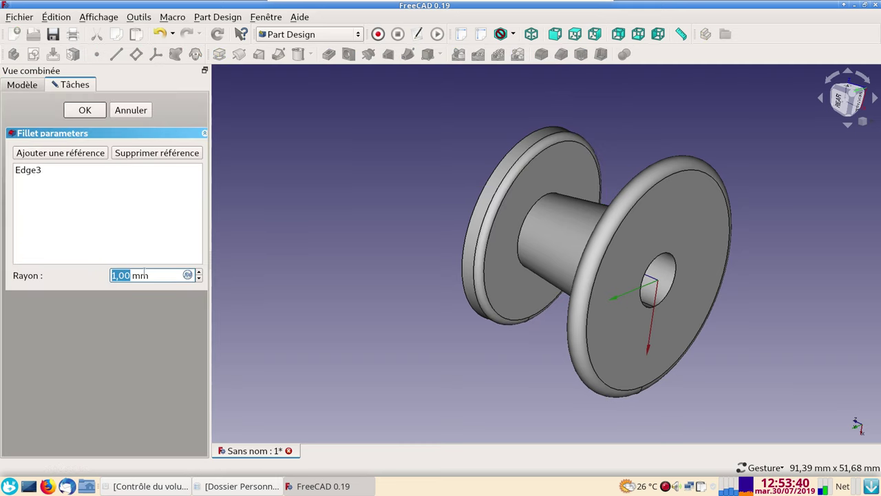
pyautogui.write('2')
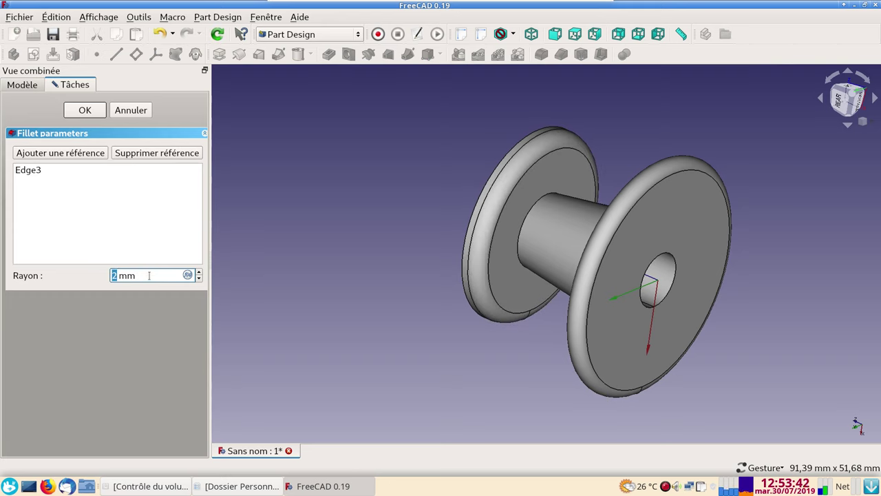
pyautogui.scroll(1, 149, 275)
pyautogui.scroll(-1, 149, 275)
pyautogui.write('2.5')
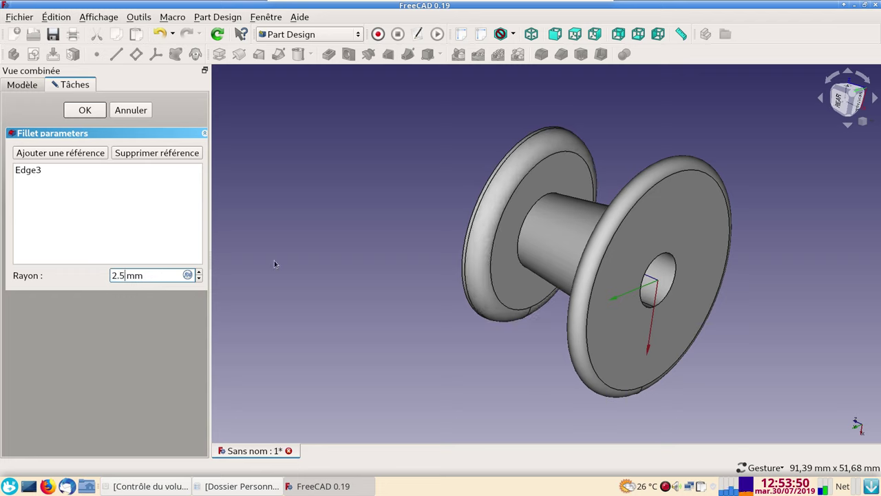
pyautogui.moveTo(417, 278)
pyautogui.mouseDown()
pyautogui.moveTo(502, 354)
pyautogui.moveTo(501, 382)
pyautogui.moveTo(491, 383)
pyautogui.mouseUp()
pyautogui.click(85, 111)
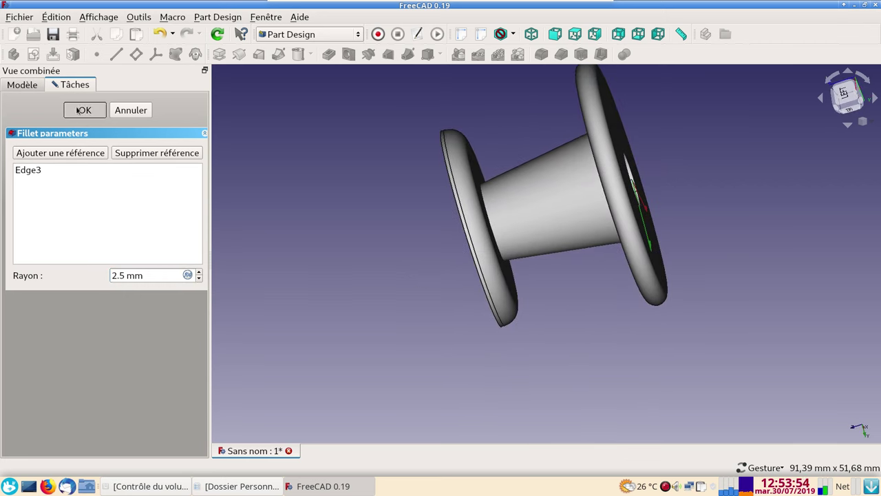
pyautogui.moveTo(379, 292)
pyautogui.mouseDown()
pyautogui.moveTo(535, 383)
pyautogui.moveTo(505, 427)
pyautogui.moveTo(511, 345)
pyautogui.moveTo(368, 281)
pyautogui.moveTo(373, 307)
pyautogui.mouseUp()
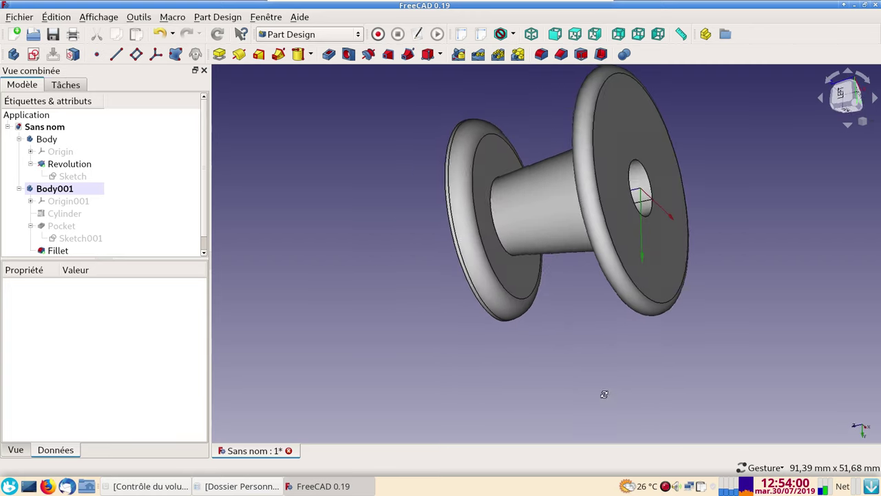
# Orbit and pan around the finished spool, then open the workbench list
pyautogui.moveTo(604, 390)
pyautogui.mouseDown()
pyautogui.moveTo(516, 391)
pyautogui.moveTo(531, 393)
pyautogui.mouseUp()
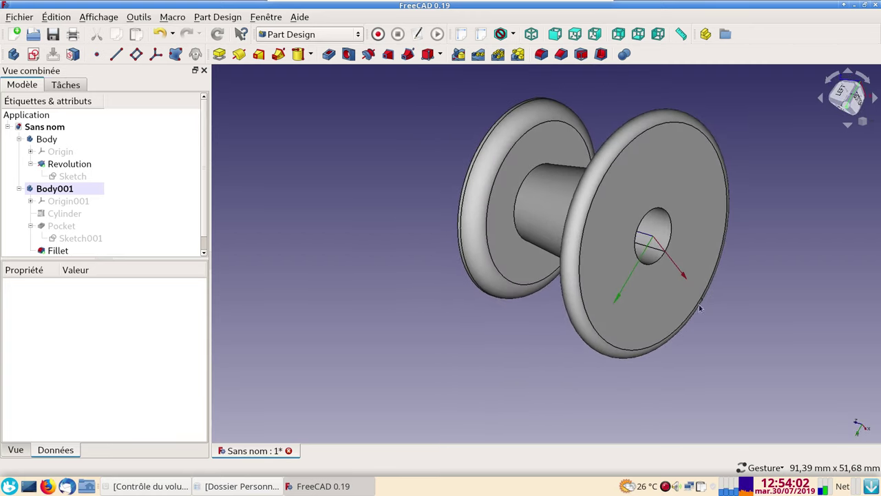
pyautogui.moveTo(654, 239)
pyautogui.mouseDown()
pyautogui.moveTo(649, 296)
pyautogui.moveTo(681, 346)
pyautogui.moveTo(598, 300)
pyautogui.mouseUp()
pyautogui.moveTo(337, 305)
pyautogui.mouseDown()
pyautogui.moveTo(511, 321)
pyautogui.moveTo(584, 354)
pyautogui.moveTo(527, 356)
pyautogui.mouseUp()
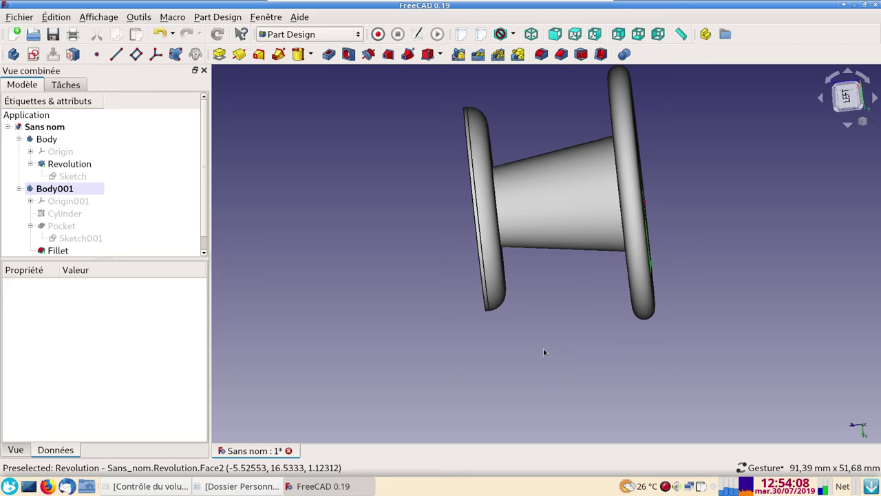
pyautogui.moveTo(543, 349); pyautogui.dragTo(527, 387, button='right')
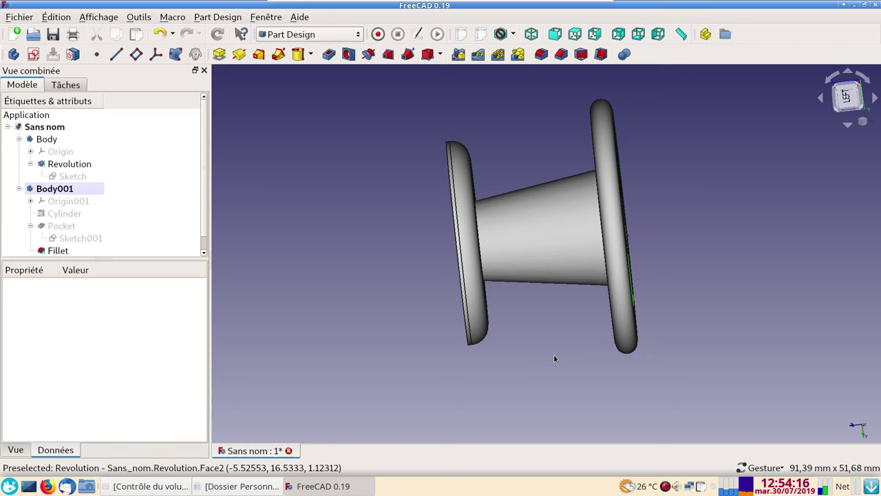
pyautogui.click(337, 33)
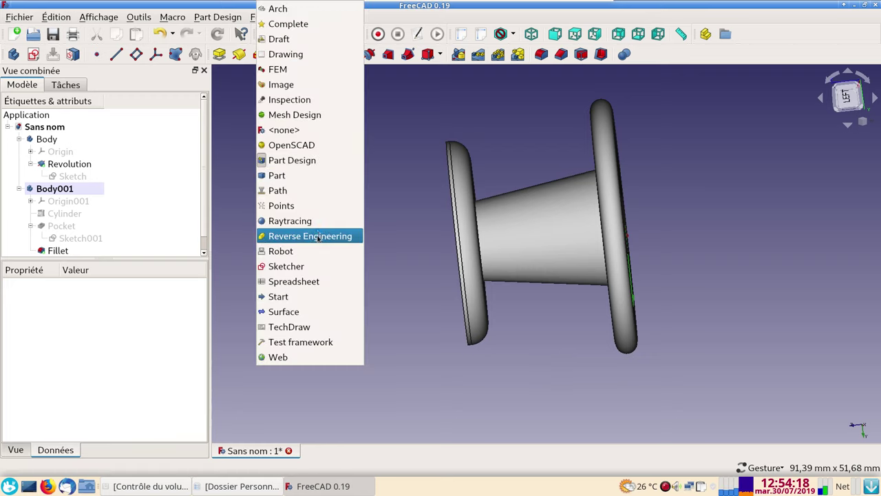
pyautogui.press('Escape')
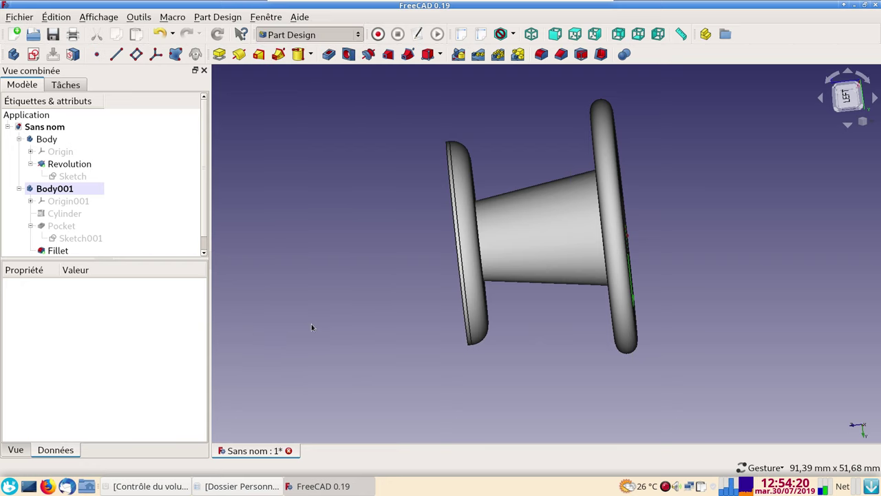